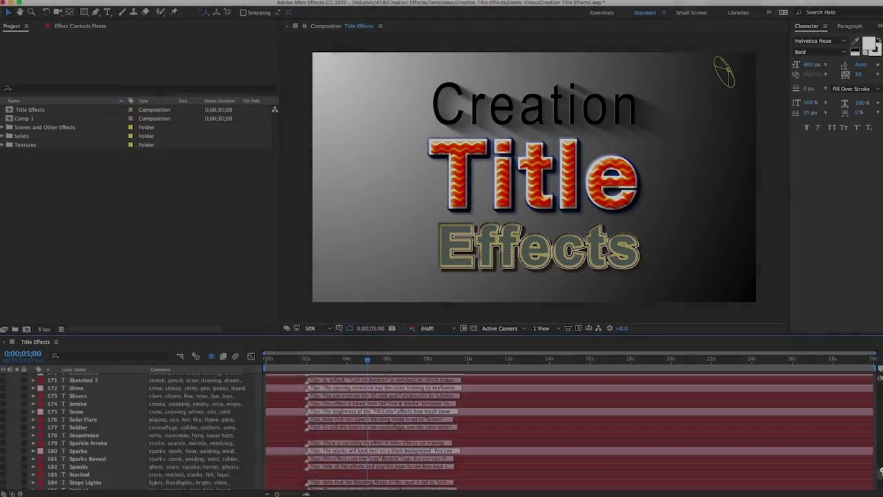
# - Replace the middle word 'Title' in the comp with 'Text'
pyautogui.moveTo(880, 471); pyautogui.dragTo(880, 410)
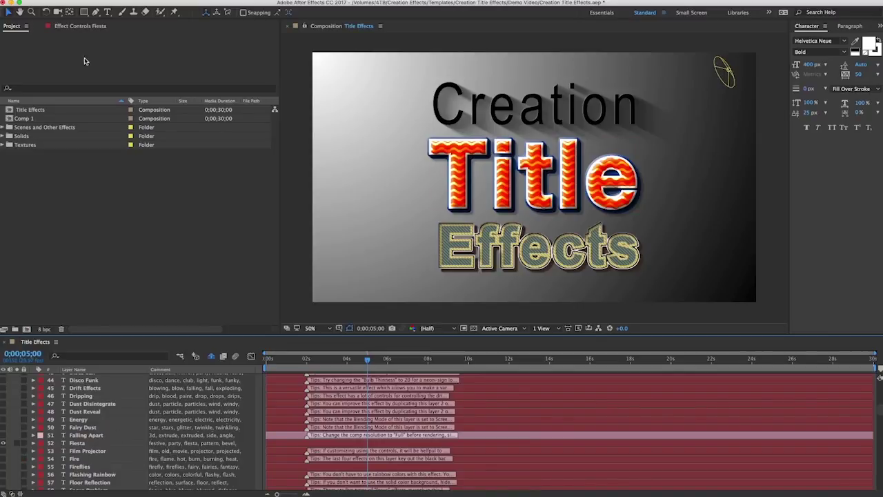
pyautogui.press('super+t')
pyautogui.doubleClick(532, 176)
pyautogui.write('Text')
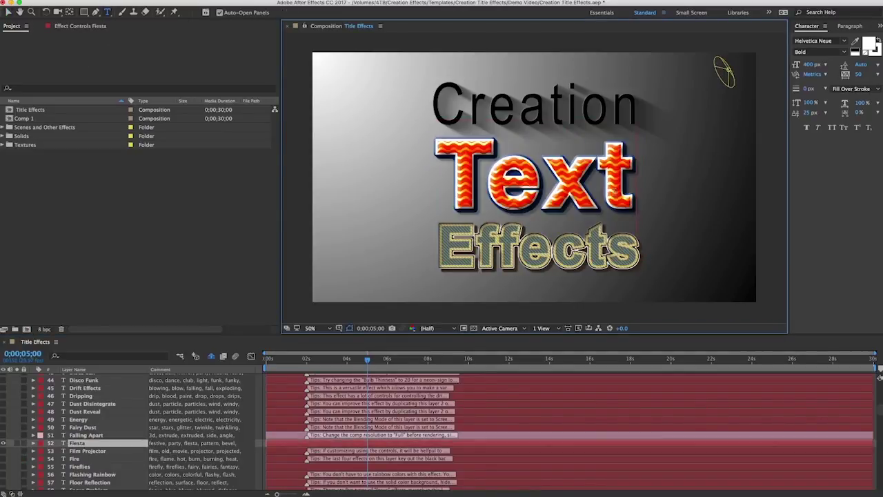
# - Switch the new text to a different font and filter the layers by 'Horror'
pyautogui.click(811, 41)
pyautogui.press('Down')
pyautogui.press('Down')
pyautogui.press('Down')
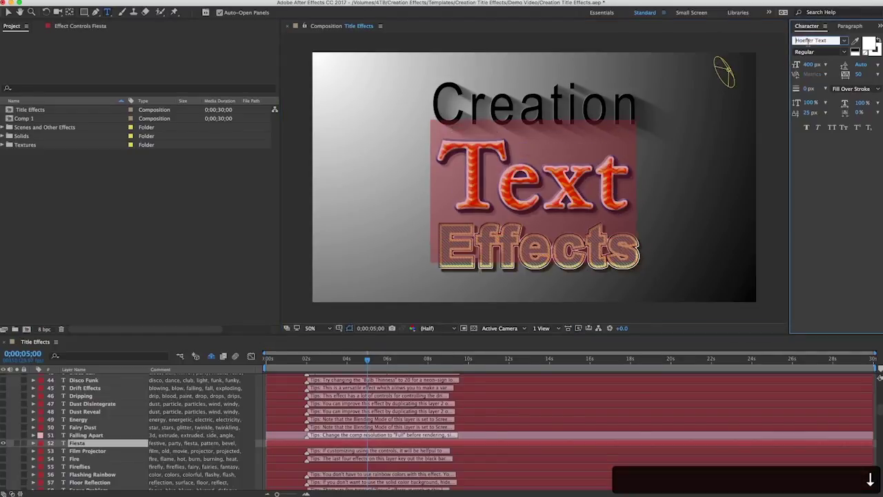
pyautogui.press('Down')
pyautogui.click(76, 355)
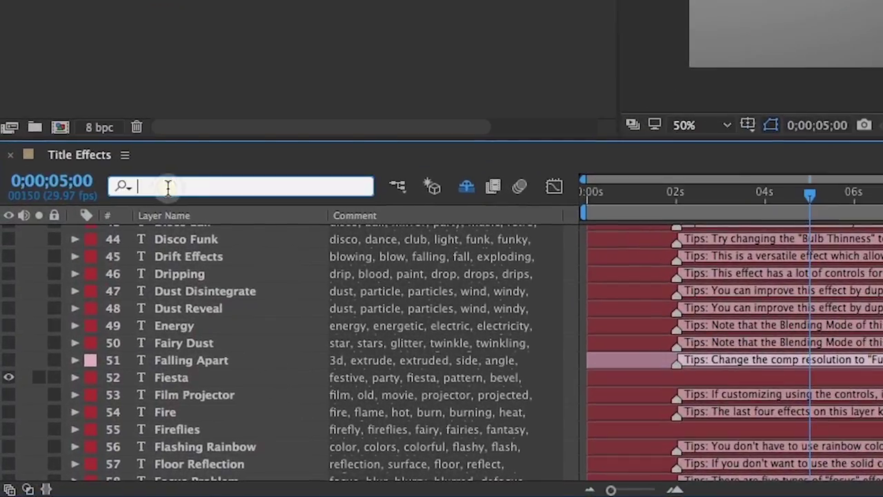
pyautogui.write('Horror')
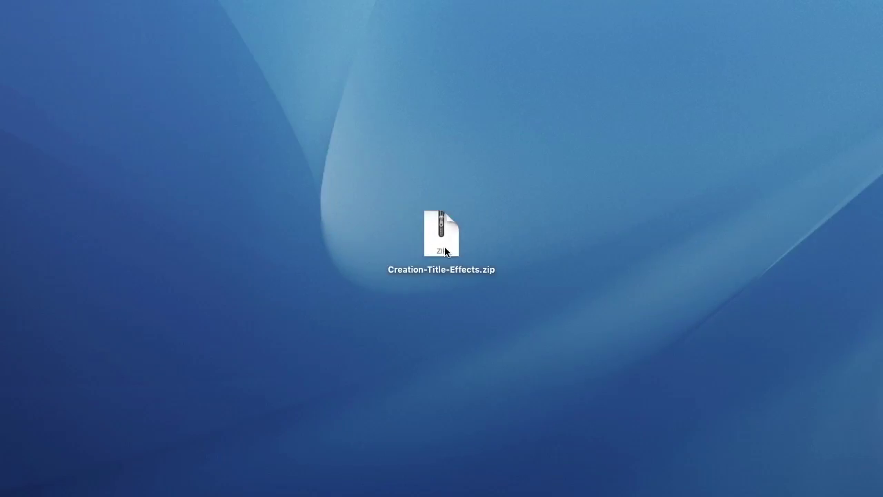
# - Extract Creation-Title-Effects.zip on the desktop into a folder
pyautogui.moveTo(446, 251)
pyautogui.mouseDown()
pyautogui.moveTo(394, 243)
pyautogui.moveTo(437, 242)
pyautogui.mouseUp()
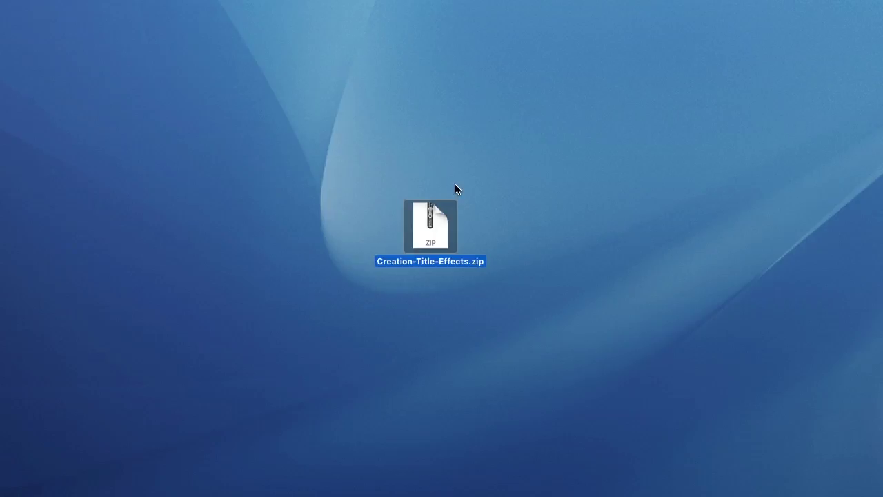
pyautogui.doubleClick(420, 222)
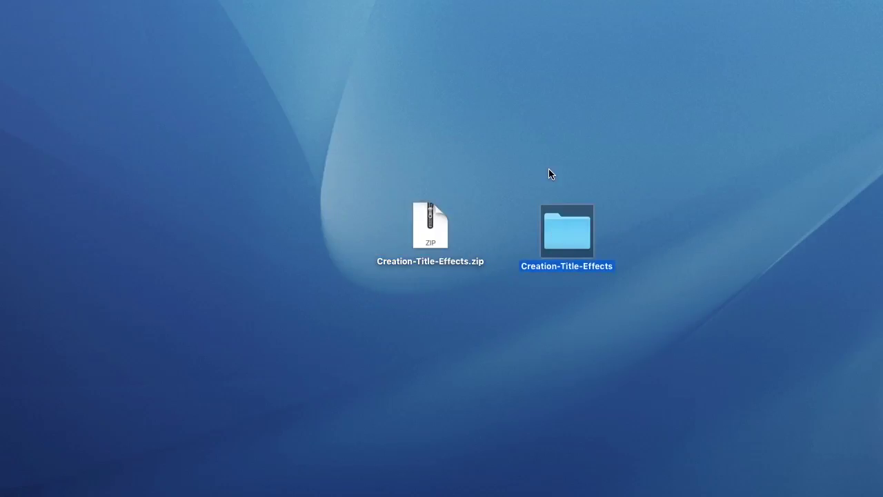
pyautogui.click(441, 226)
pyautogui.rightClick(442, 225)
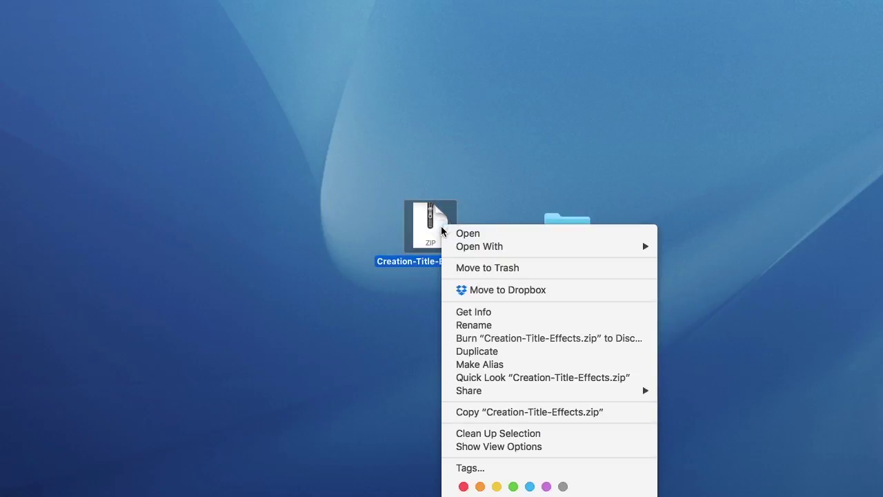
pyautogui.click(490, 193)
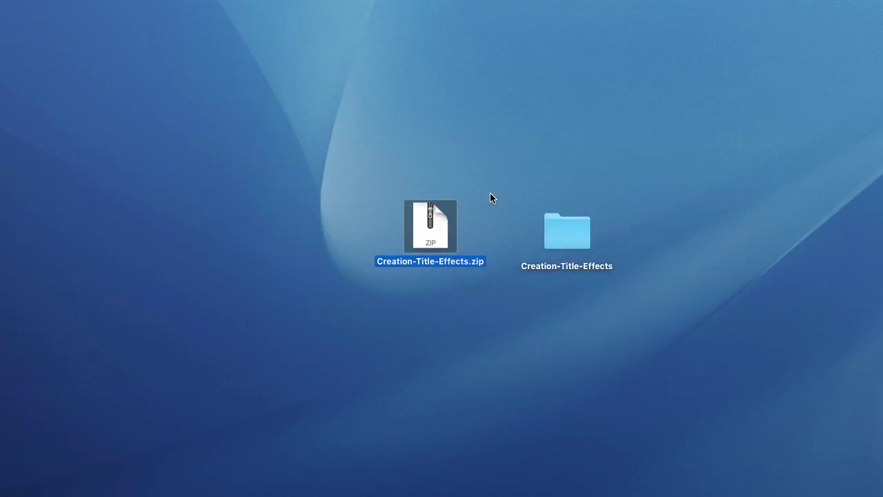
# - Open the extracted Creation-Title-Effects folder and select Creation Title Effects.aep
pyautogui.click(571, 232)
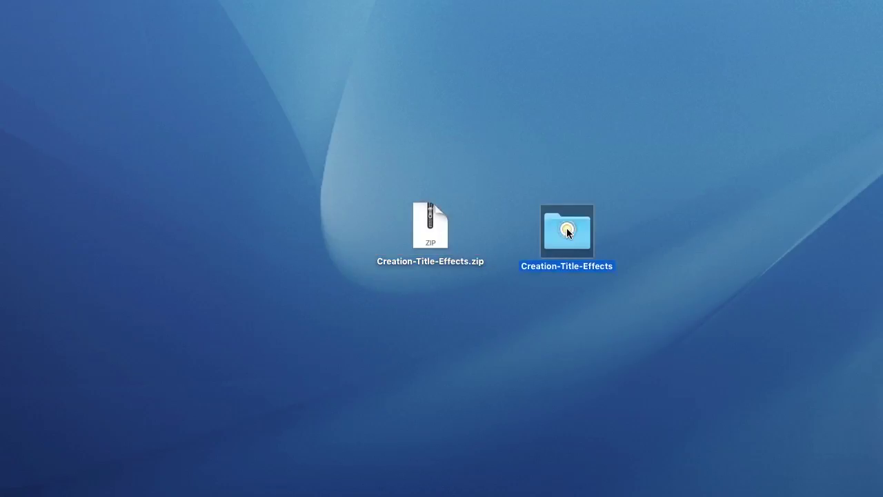
pyautogui.doubleClick(567, 233)
pyautogui.click(626, 154)
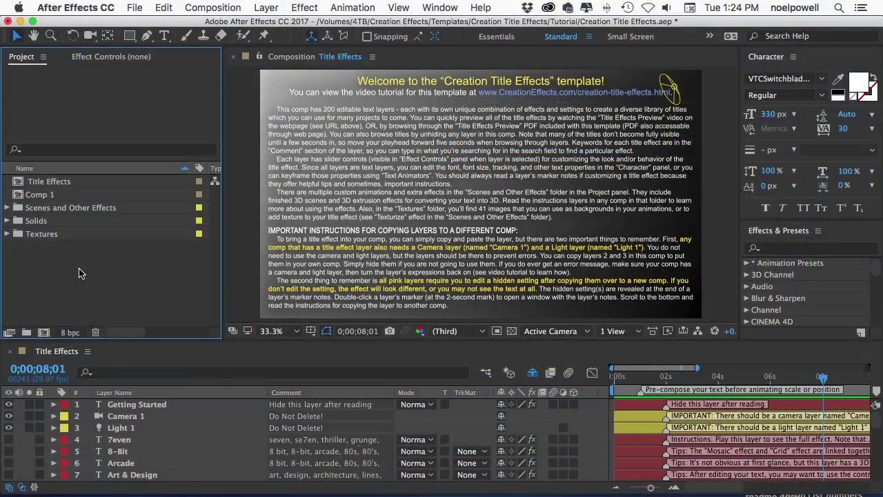
# - Check the File import options, then select the Title Effects comp in the Project panel
pyautogui.click(132, 6)
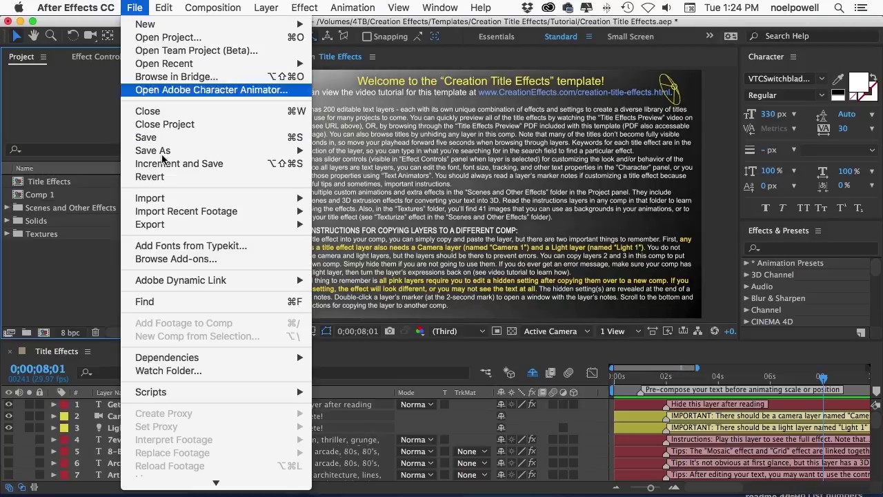
pyautogui.moveTo(181, 200)
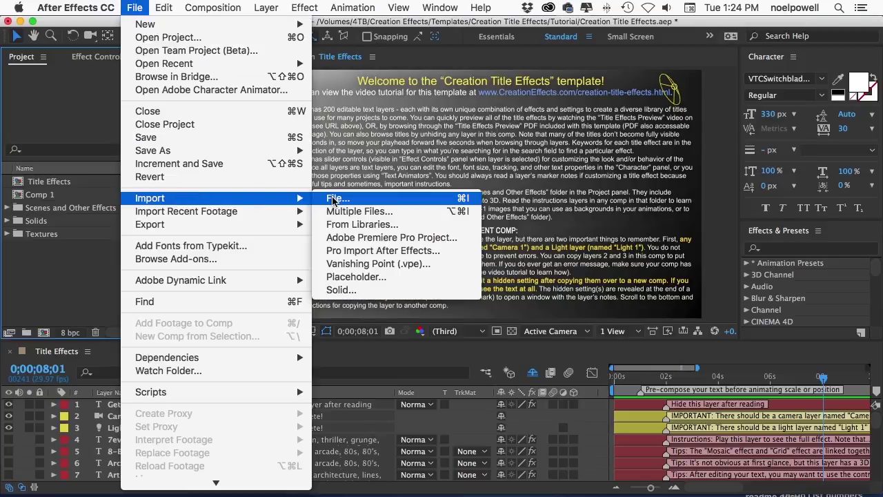
pyautogui.click(68, 279)
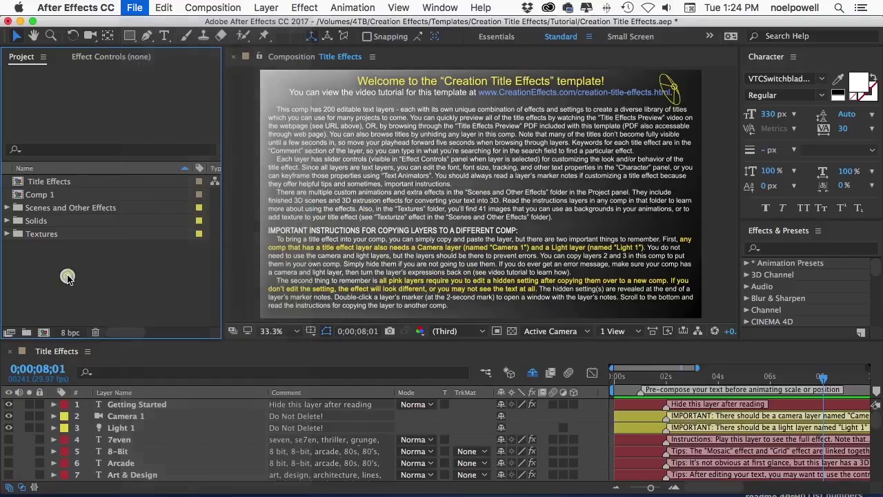
pyautogui.click(54, 183)
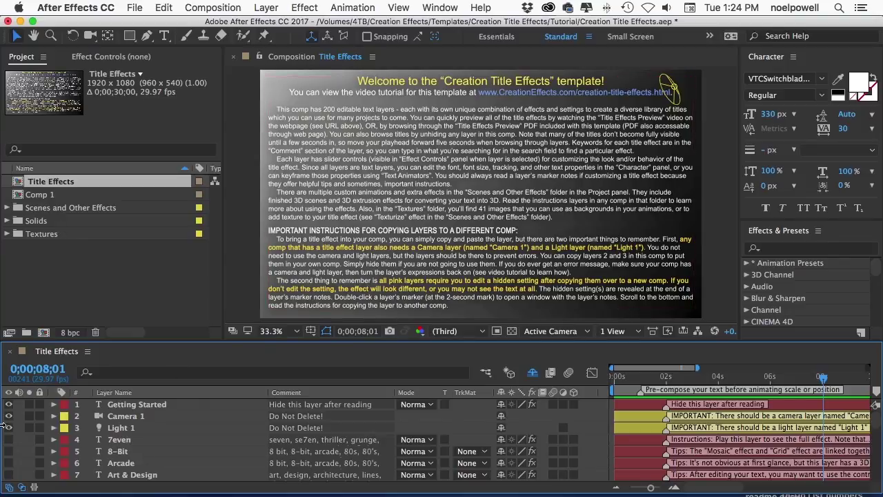
# - Hide the Getting Started instructions layer and widen the Effect Controls panel
pyautogui.click(8, 404)
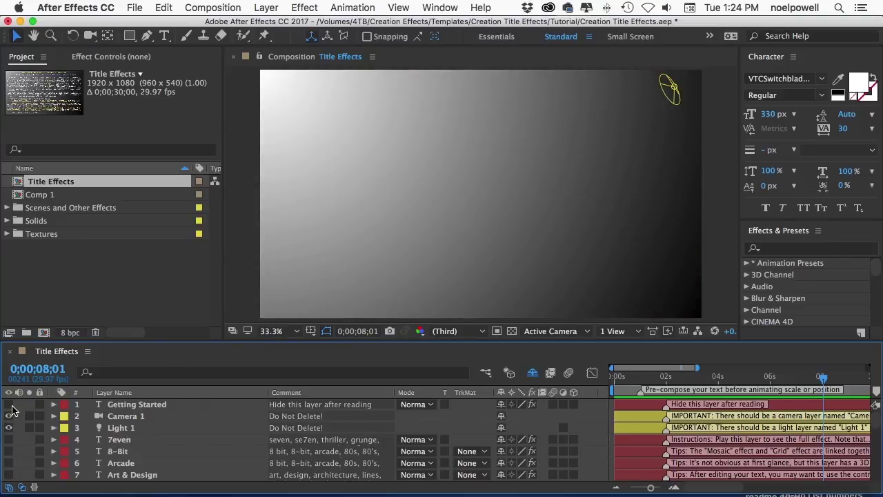
pyautogui.click(91, 61)
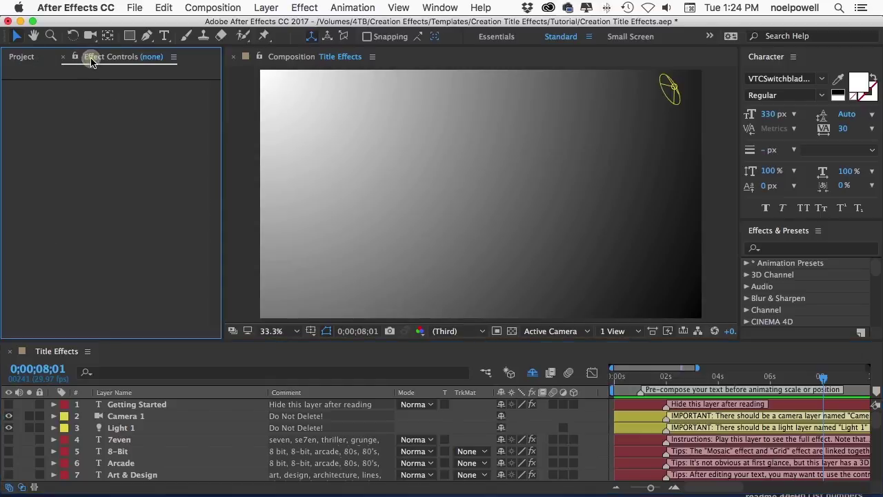
pyautogui.click(442, 7)
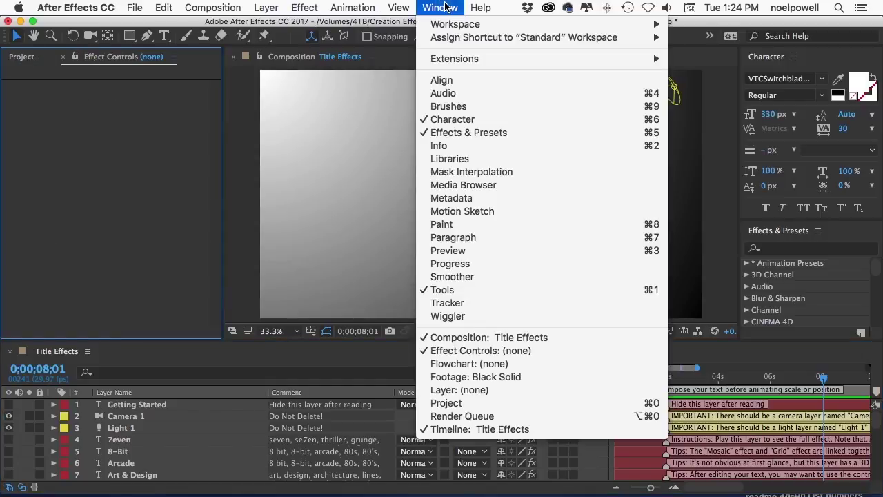
pyautogui.click(138, 228)
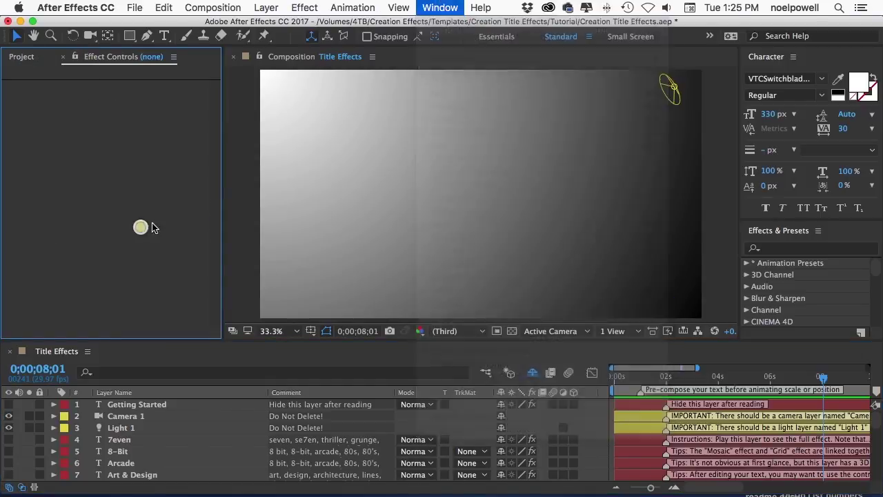
pyautogui.moveTo(223, 221); pyautogui.dragTo(274, 226)
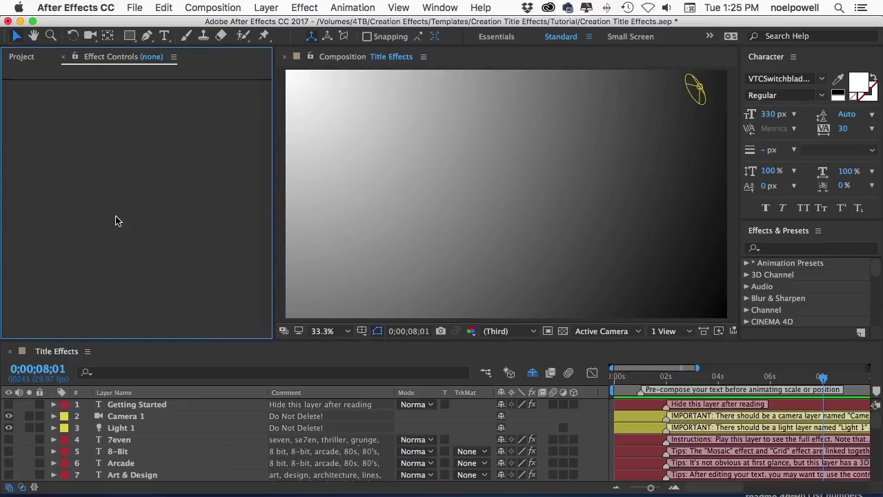
pyautogui.click(759, 61)
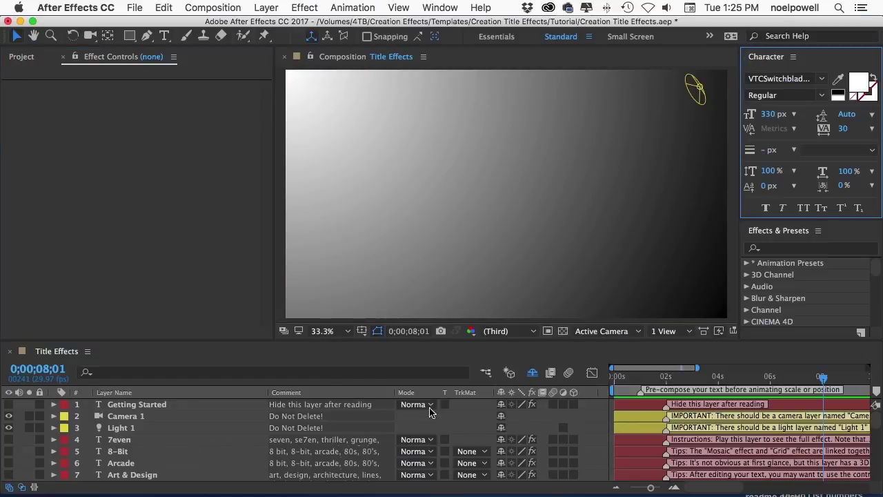
pyautogui.moveTo(880, 420)
pyautogui.mouseDown()
pyautogui.moveTo(876, 442)
pyautogui.moveTo(875, 420)
pyautogui.mouseUp()
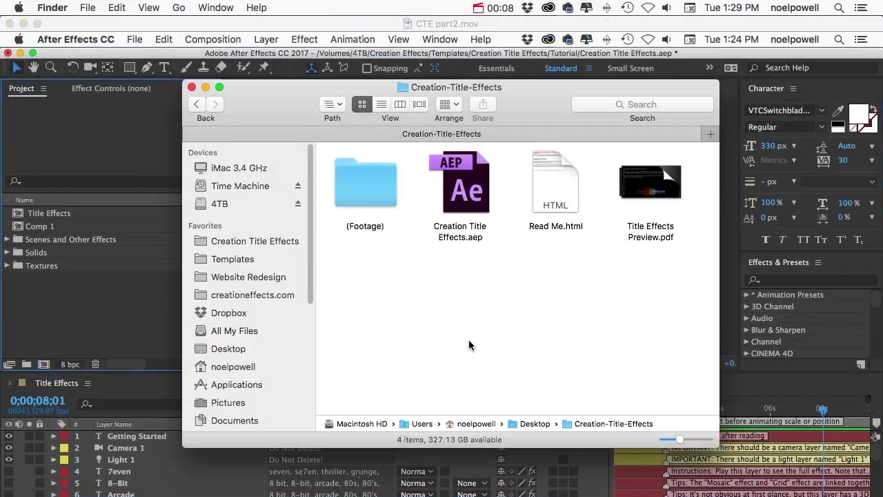
# - Open Title Effects Preview.pdf from the Creation-Title-Effects folder
pyautogui.click(651, 231)
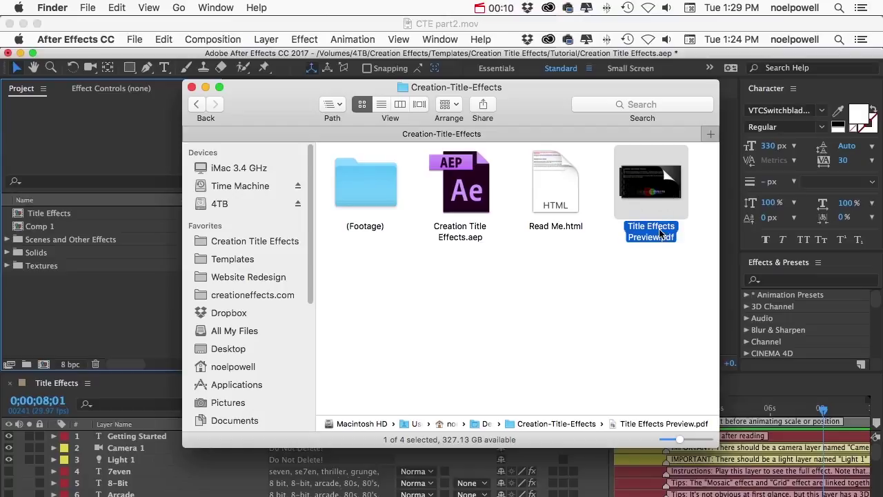
pyautogui.doubleClick(654, 182)
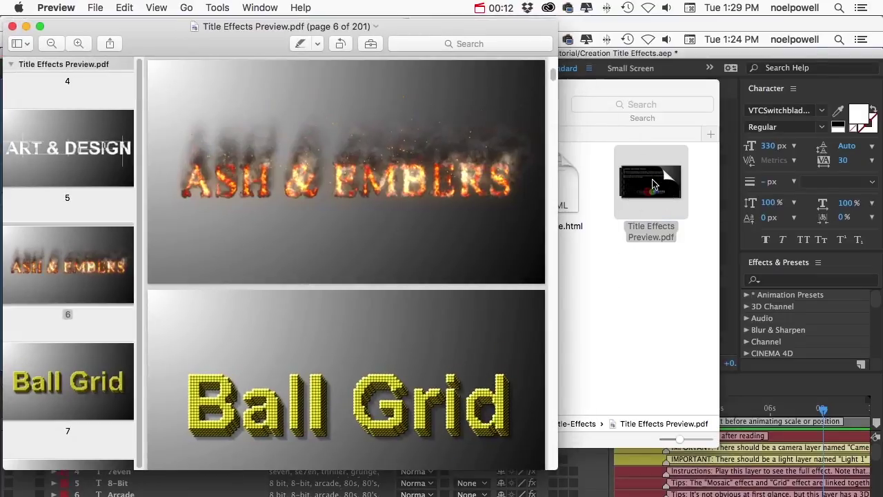
pyautogui.scroll(-15, 319, 191)
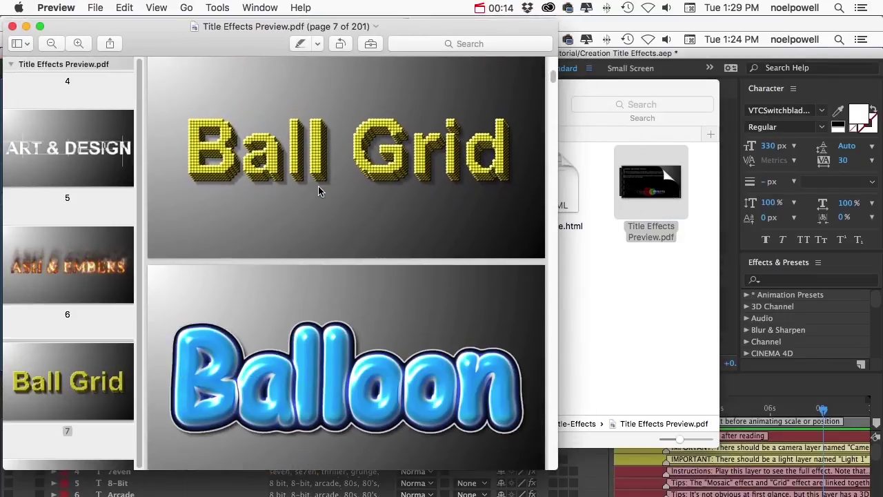
pyautogui.scroll(-3, 319, 185)
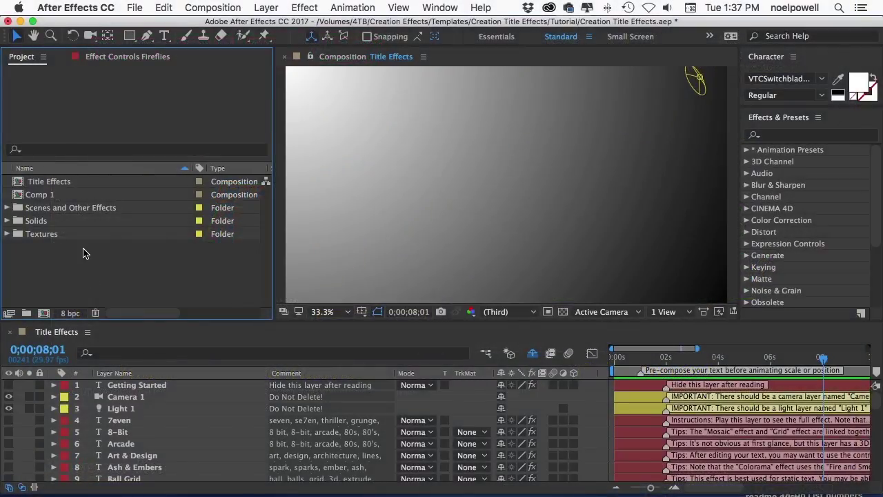
# - Filter the layers by 'fantasy' and make the Fireflies layer visible
pyautogui.click(114, 352)
pyautogui.write('f')
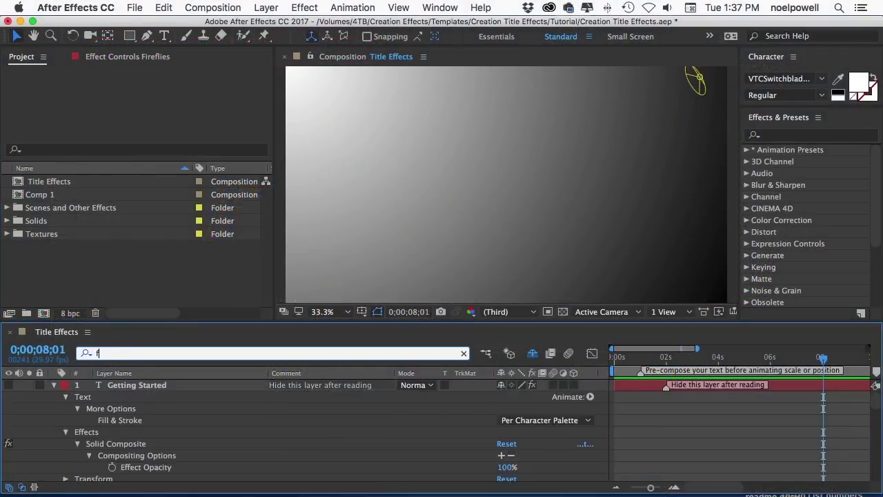
pyautogui.write('antasy')
pyautogui.press('Return')
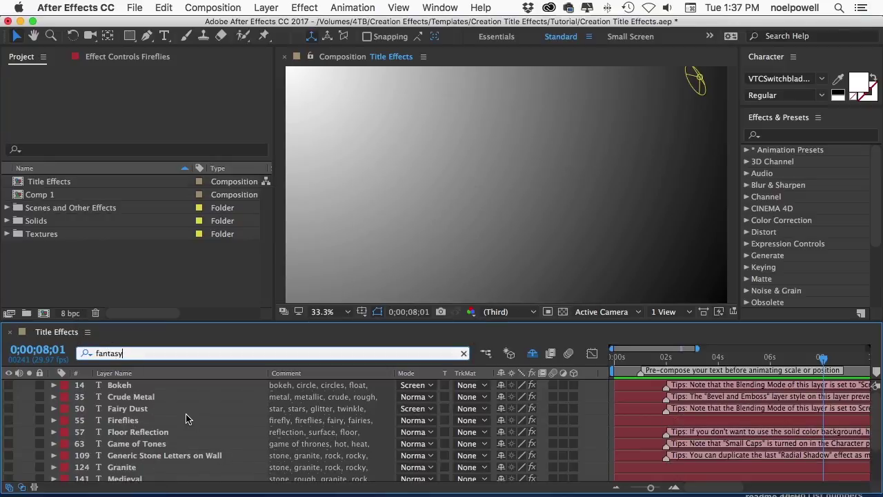
pyautogui.click(9, 420)
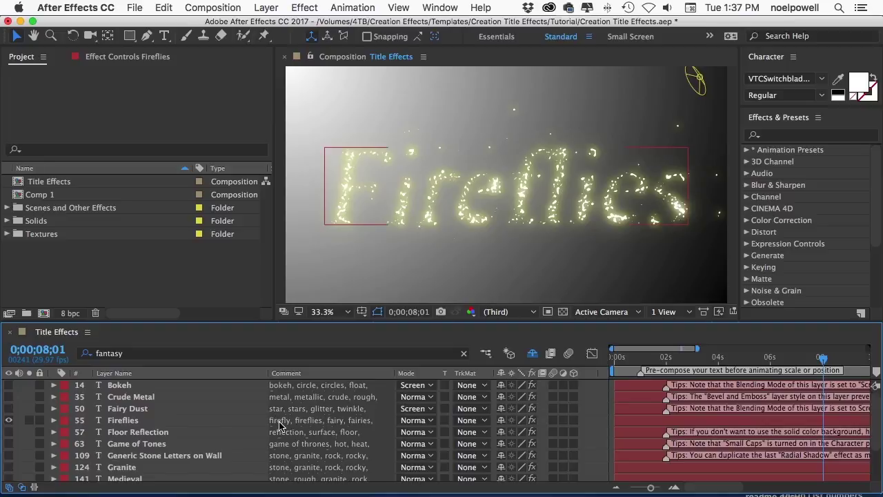
# - Cycle through the Fireflies comment keywords, then hide the Fireflies title again
pyautogui.click(301, 424)
pyautogui.press('Up')
pyautogui.press('Down')
pyautogui.press('Down')
pyautogui.press('Down')
pyautogui.press('Down')
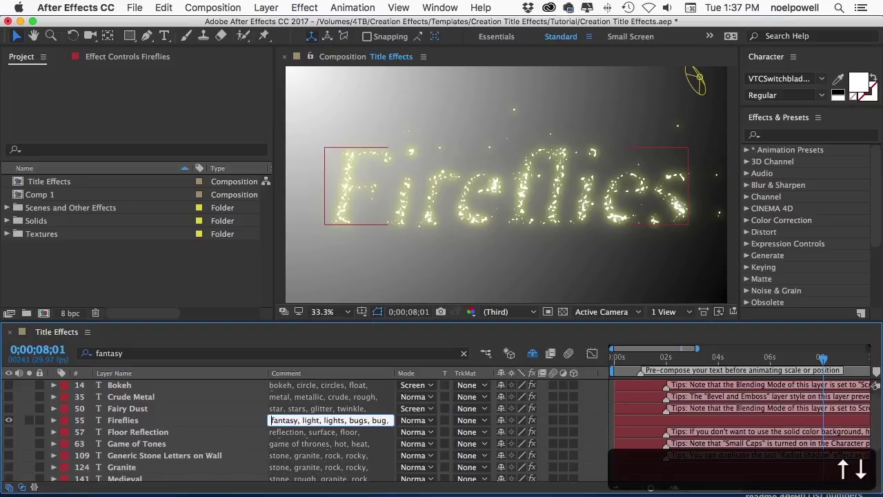
pyautogui.press('Down')
pyautogui.press('Down')
pyautogui.press('Down')
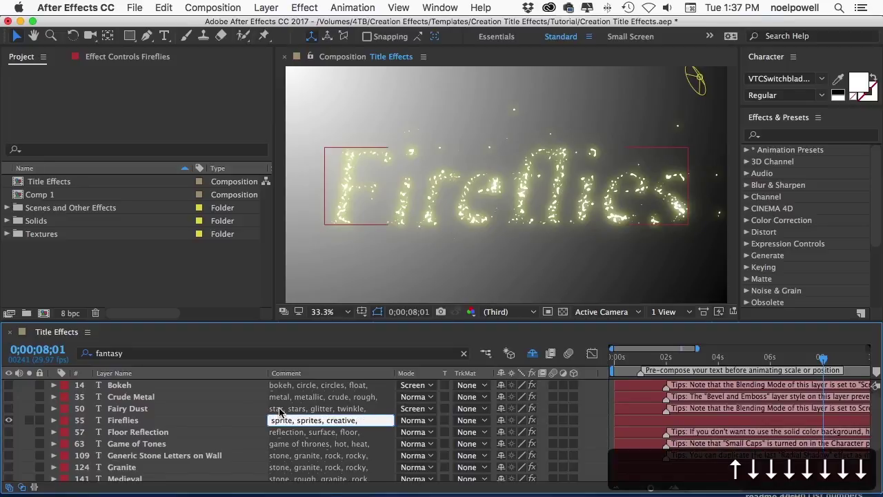
pyautogui.click(242, 422)
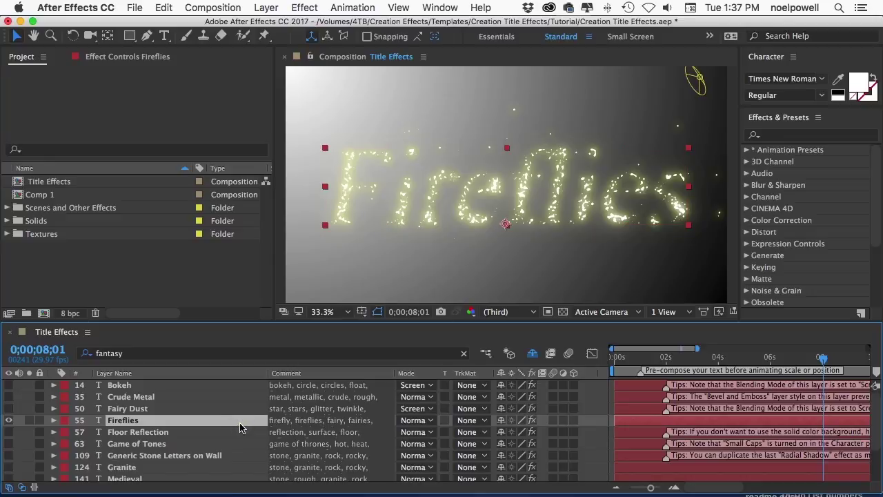
pyautogui.click(8, 420)
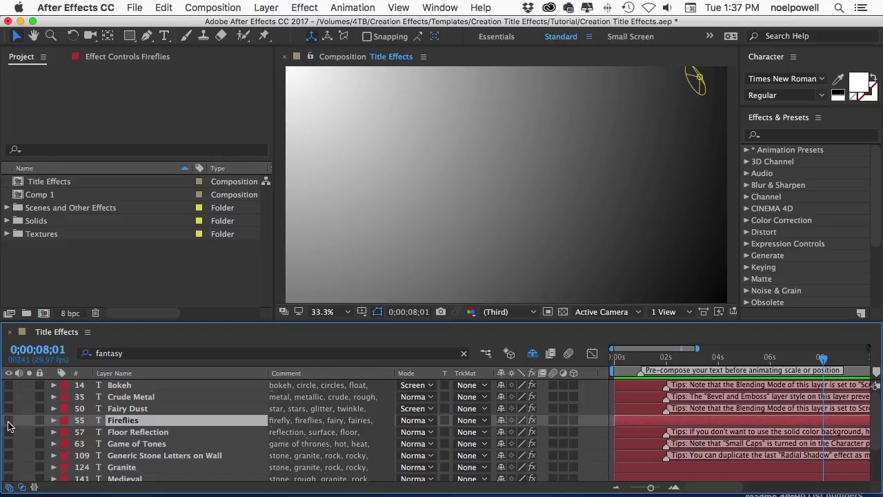
# - Clear the fantasy filter and browse the Bubbles and Generic title layers
pyautogui.click(463, 353)
pyautogui.scroll(-6, 133, 440)
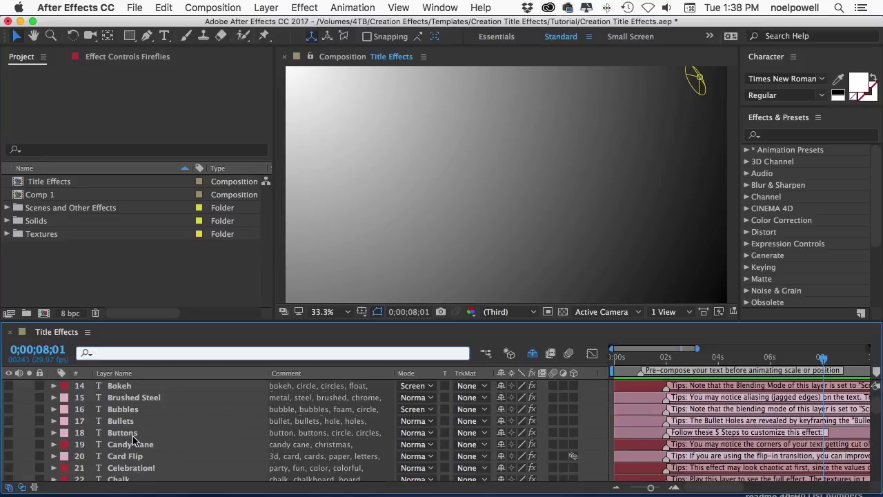
pyautogui.click(126, 411)
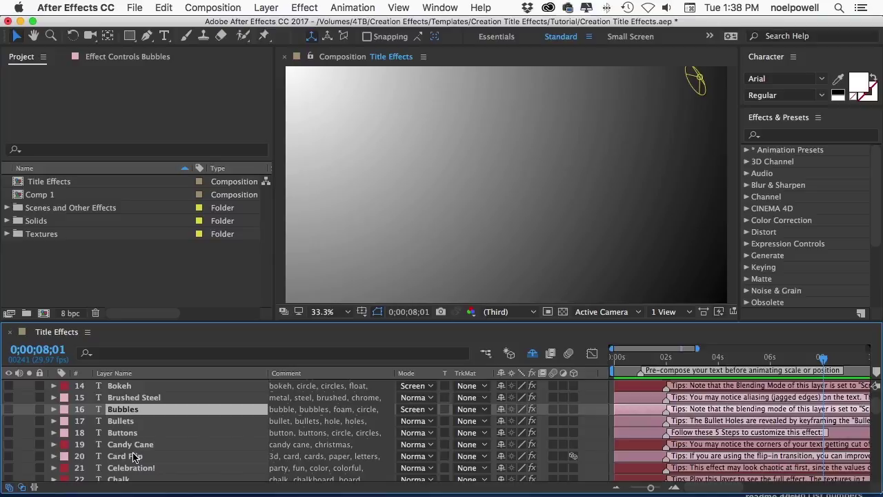
pyautogui.scroll(-12, 135, 457)
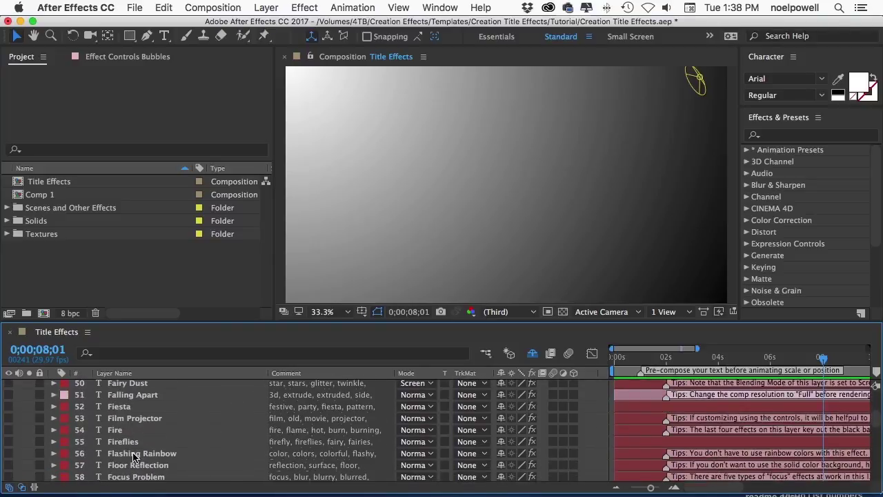
pyautogui.scroll(-10, 135, 457)
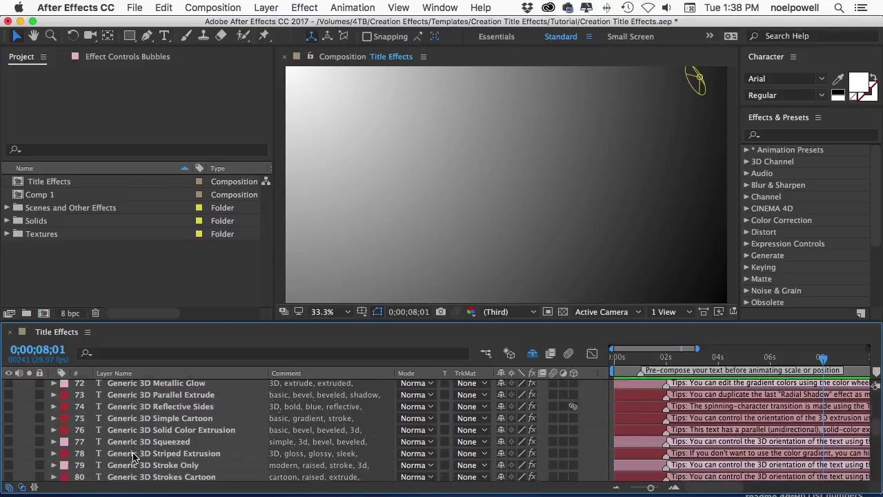
pyautogui.click(125, 406)
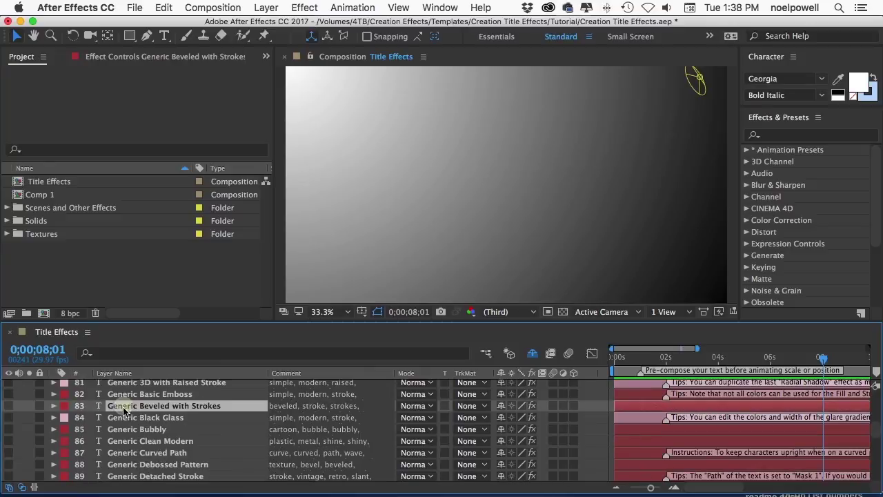
pyautogui.click(123, 418)
pyautogui.click(124, 429)
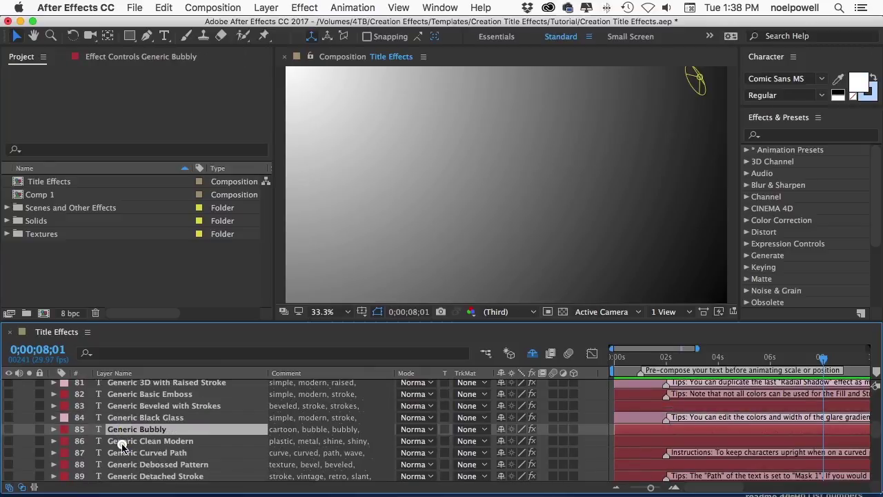
pyautogui.click(121, 446)
pyautogui.scroll(-9, 121, 447)
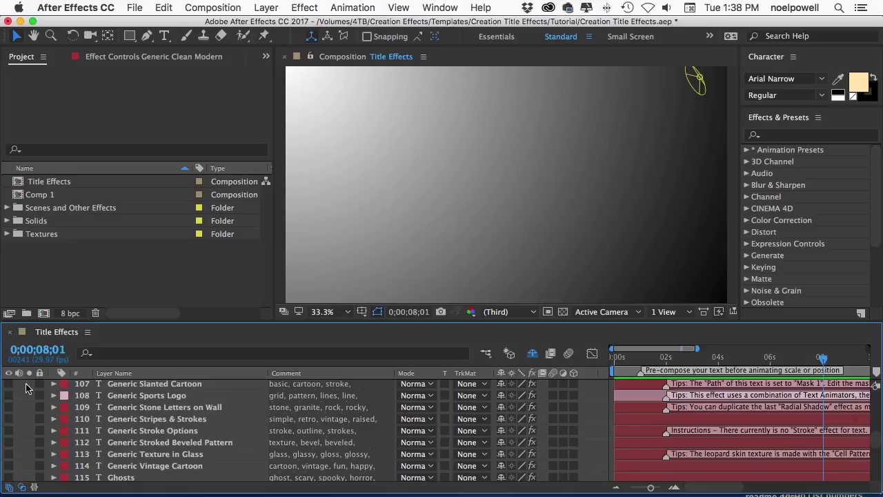
# - Briefly preview the Generic Sports Logo and Generic Stripes & Strokes titles, then hide them
pyautogui.click(9, 395)
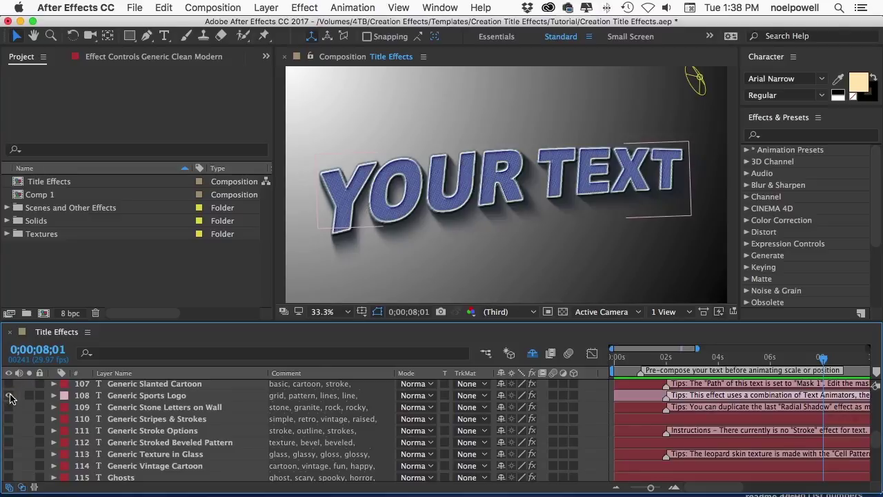
pyautogui.click(9, 395)
pyautogui.click(9, 419)
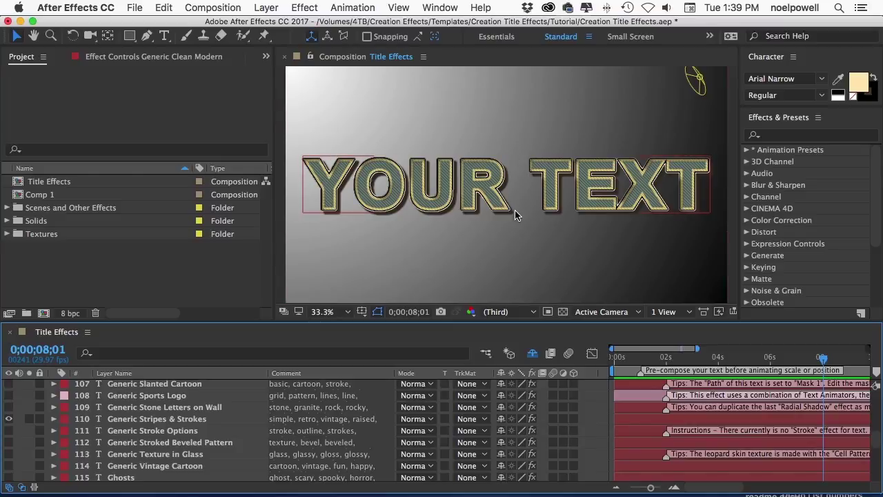
pyautogui.click(9, 419)
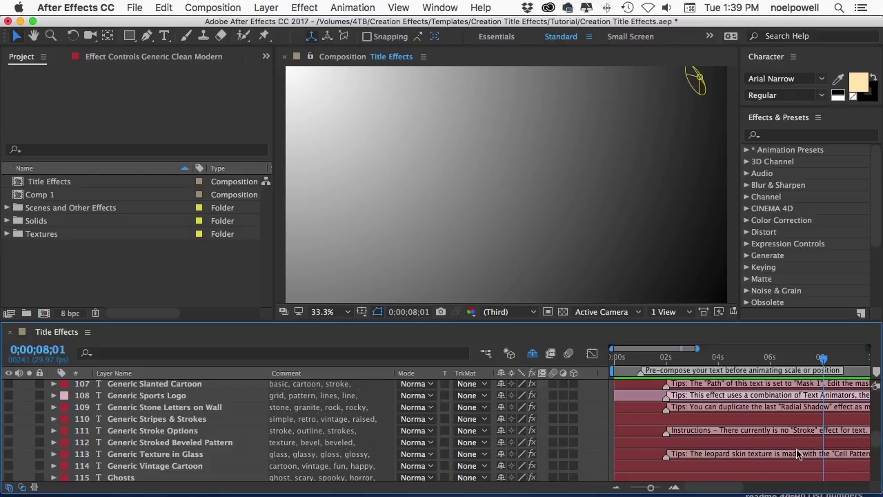
# - Inspect the Camera 1 and Light 1 layers, plus the 8-Bit, Arcade and Art & Design layers
pyautogui.moveTo(880, 445); pyautogui.dragTo(875, 369)
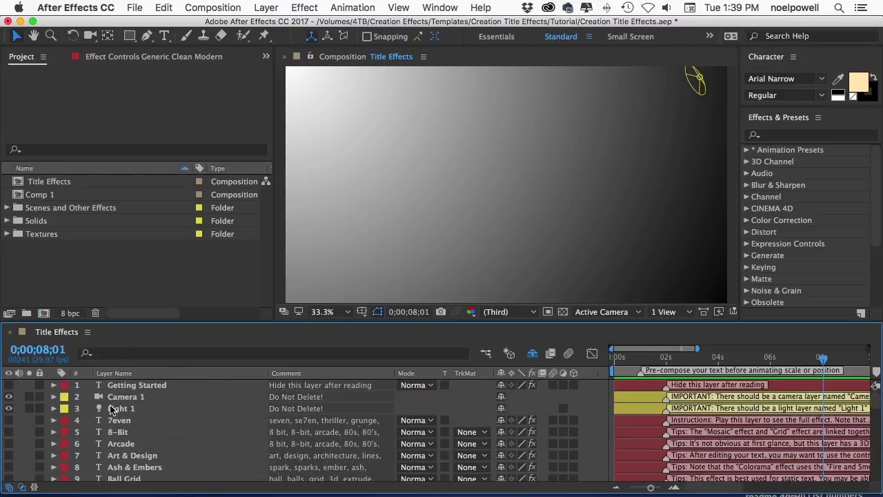
pyautogui.click(132, 399)
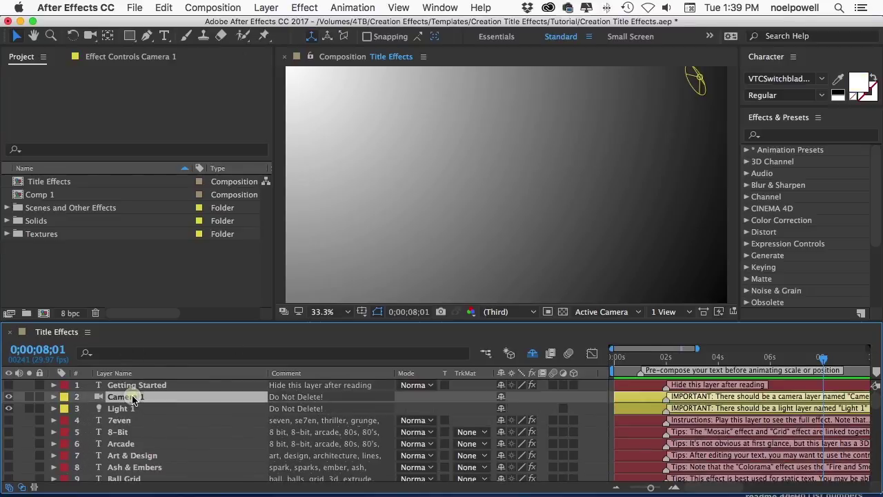
pyautogui.click(128, 411)
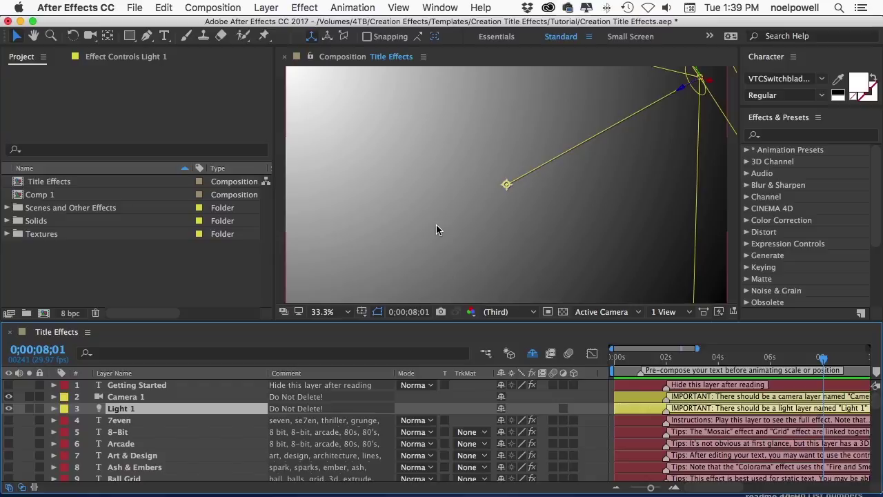
pyautogui.click(118, 432)
pyautogui.click(120, 444)
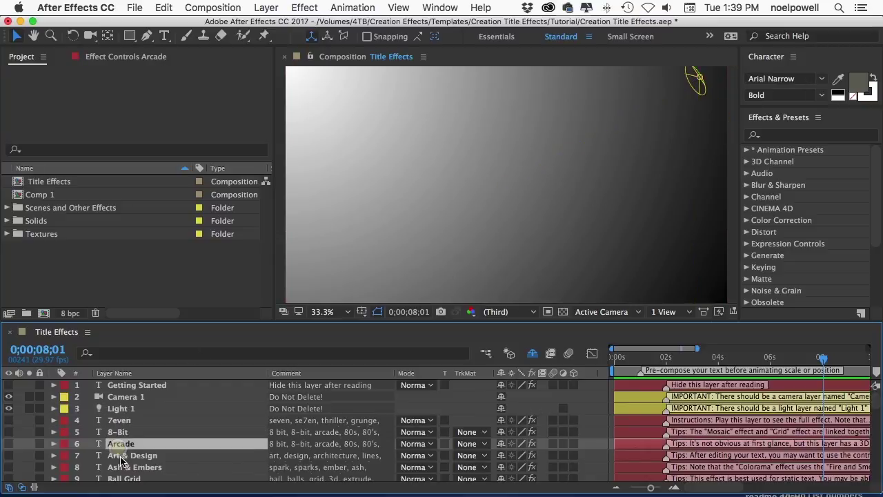
pyautogui.click(121, 456)
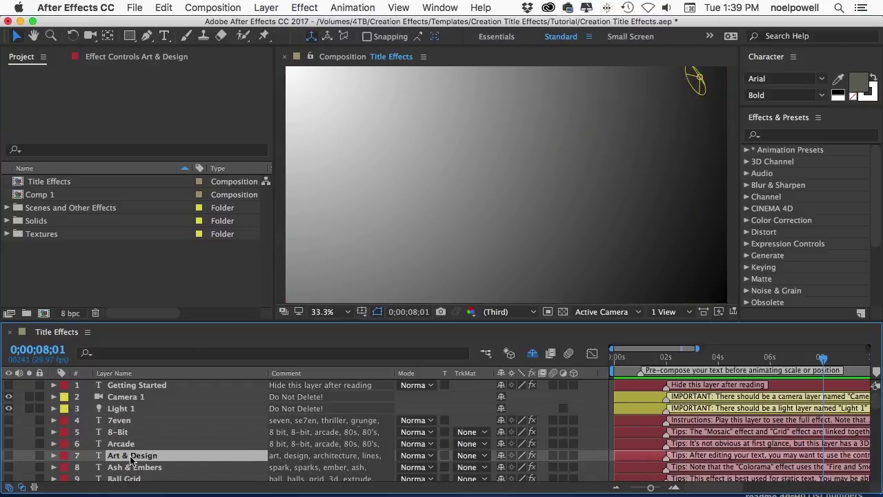
pyautogui.click(121, 409)
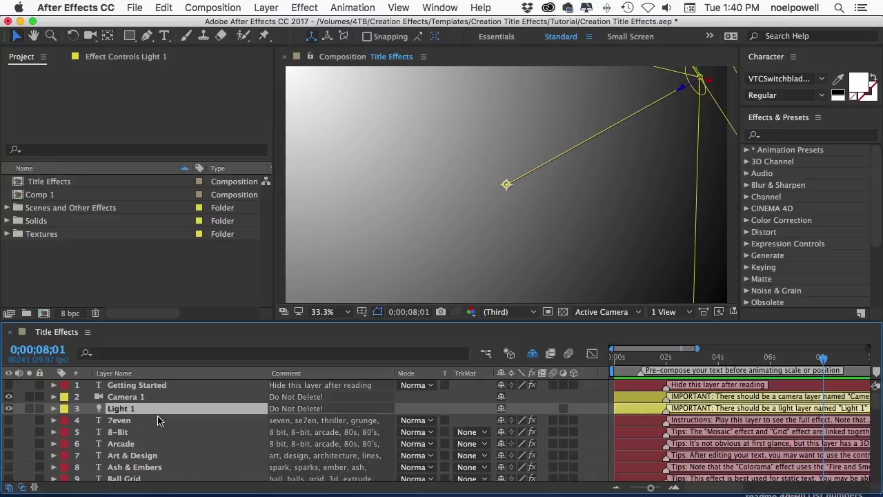
# - Turn on the Ball Grid title and select its layer
pyautogui.scroll(-1, 156, 431)
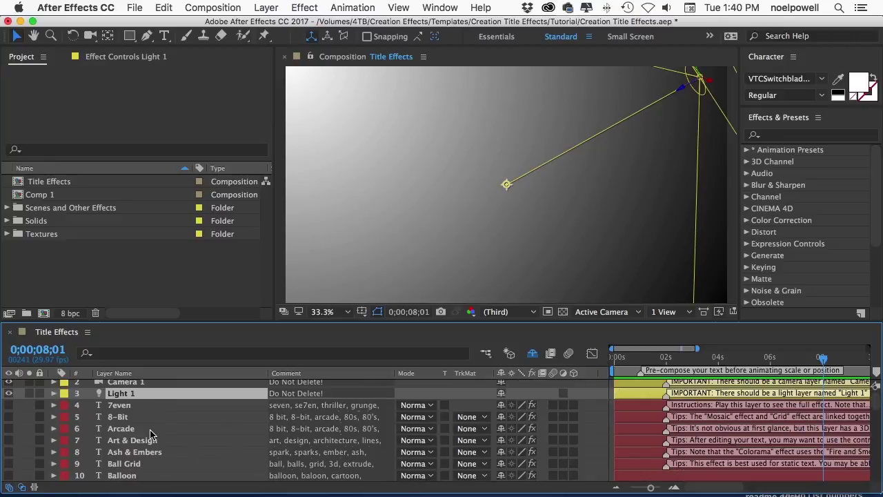
pyautogui.click(8, 464)
pyautogui.click(118, 465)
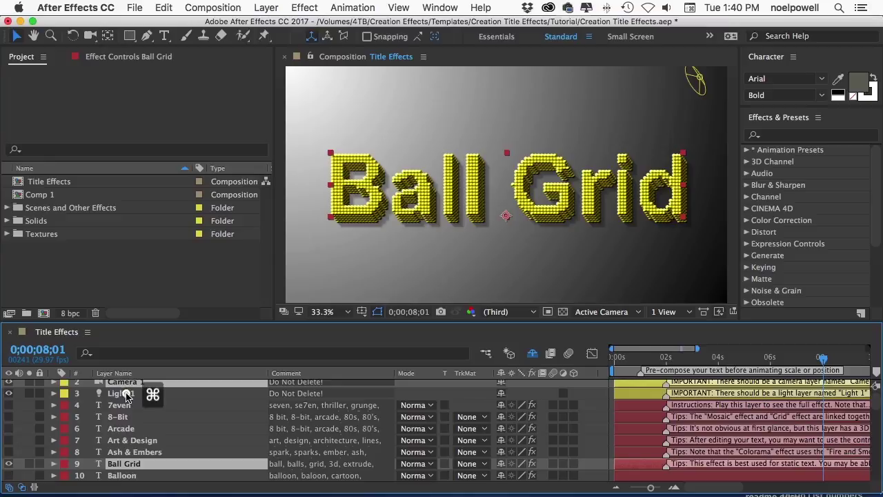
# - Copy the Ball Grid, Camera 1 and Light 1 layers into a new composition, Comp 2
pyautogui.keyDown('super'); pyautogui.click(123, 394); pyautogui.keyUp('super')
pyautogui.click(164, 8)
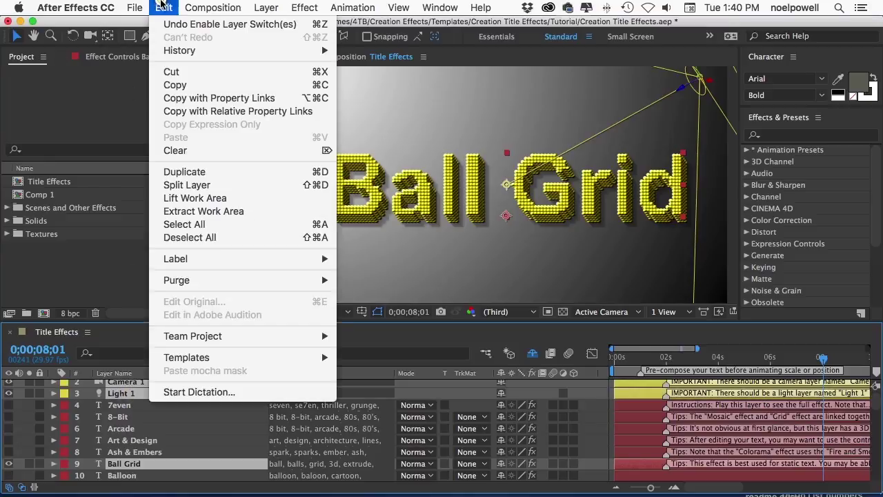
pyautogui.click(169, 85)
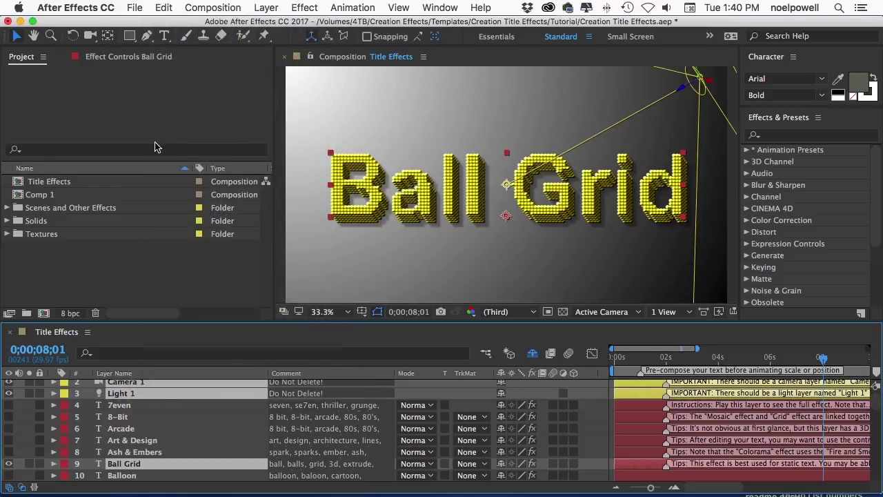
pyautogui.click(212, 6)
pyautogui.click(221, 24)
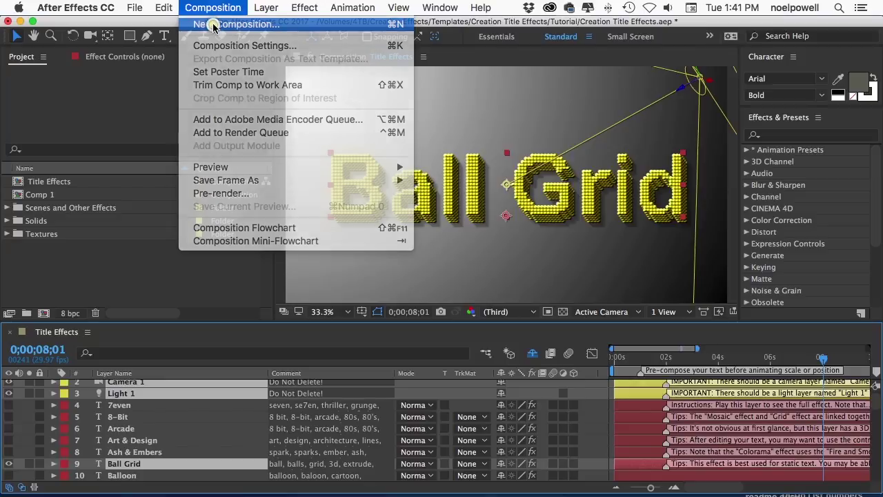
pyautogui.click(522, 393)
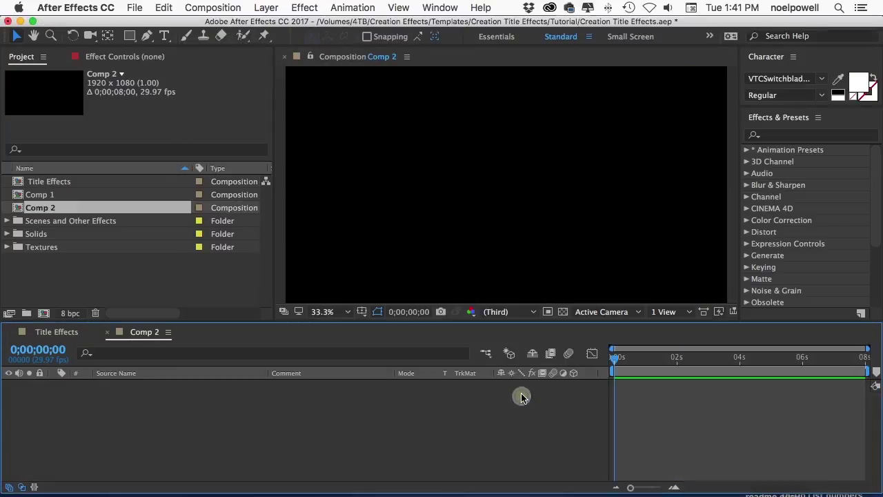
pyautogui.click(160, 7)
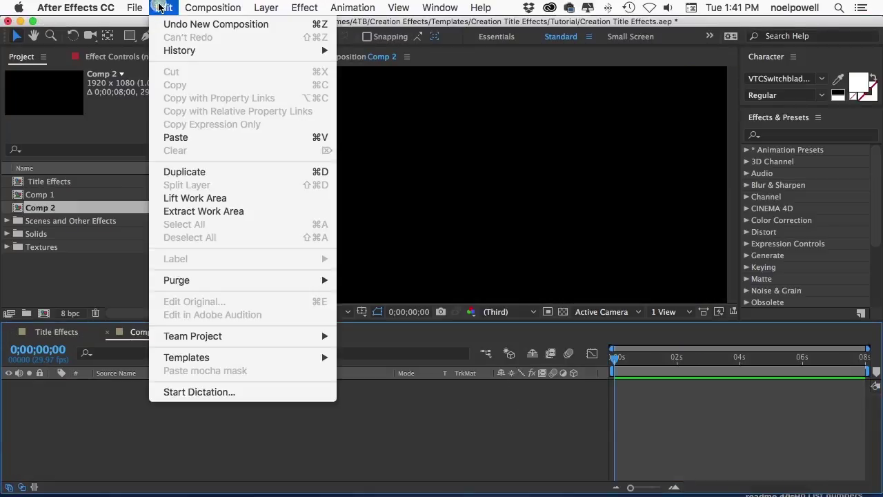
pyautogui.click(176, 138)
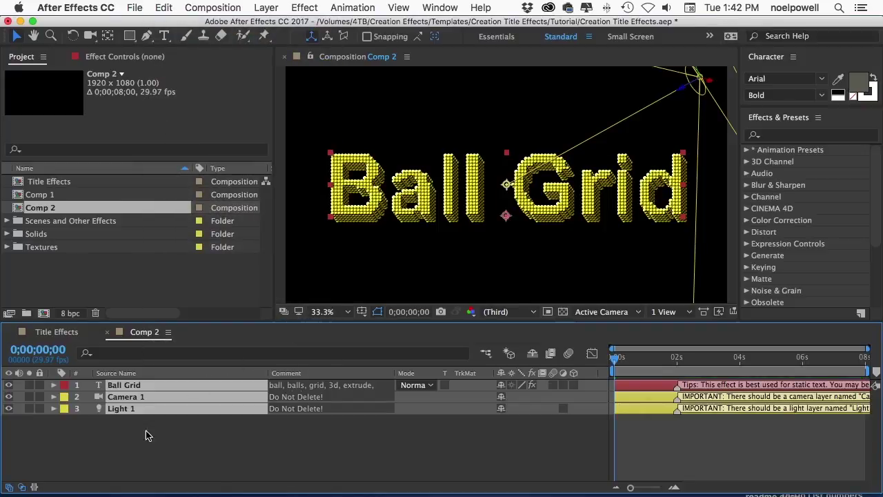
# - Turn off Light 1's visibility in Comp 2, select Ball Grid, and close the comp
pyautogui.click(113, 457)
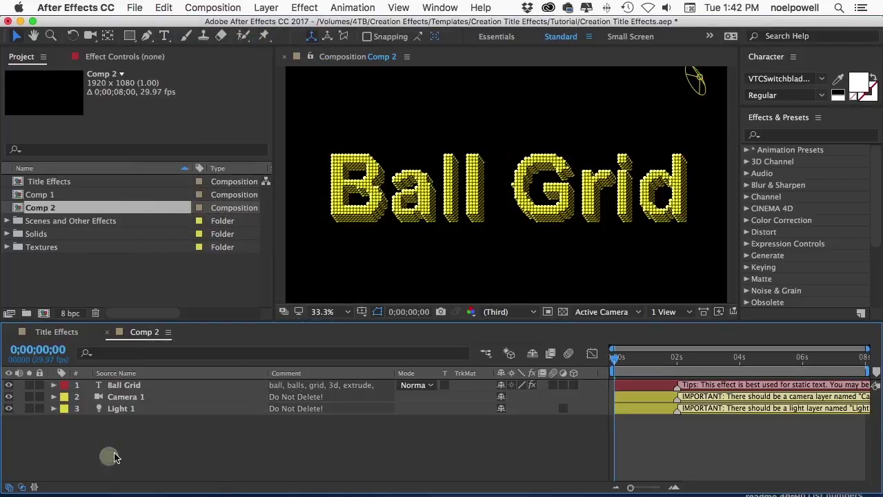
pyautogui.click(124, 398)
pyautogui.click(119, 408)
pyautogui.click(123, 434)
pyautogui.click(10, 409)
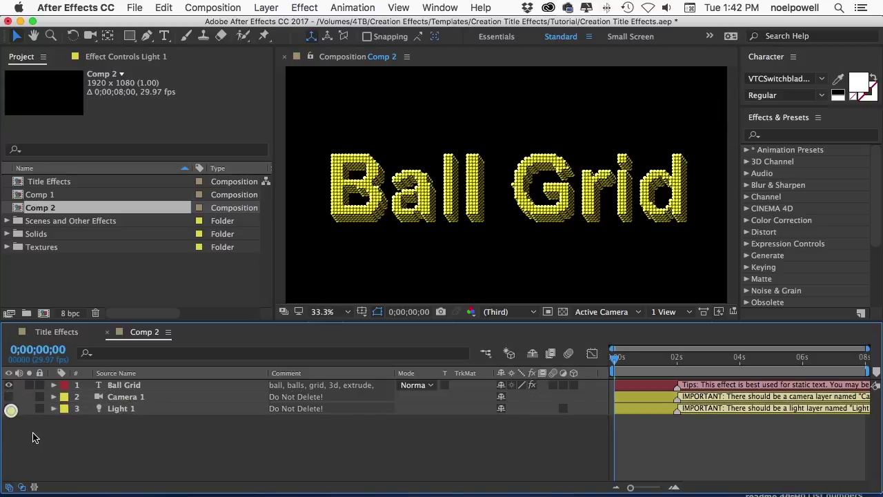
pyautogui.click(115, 389)
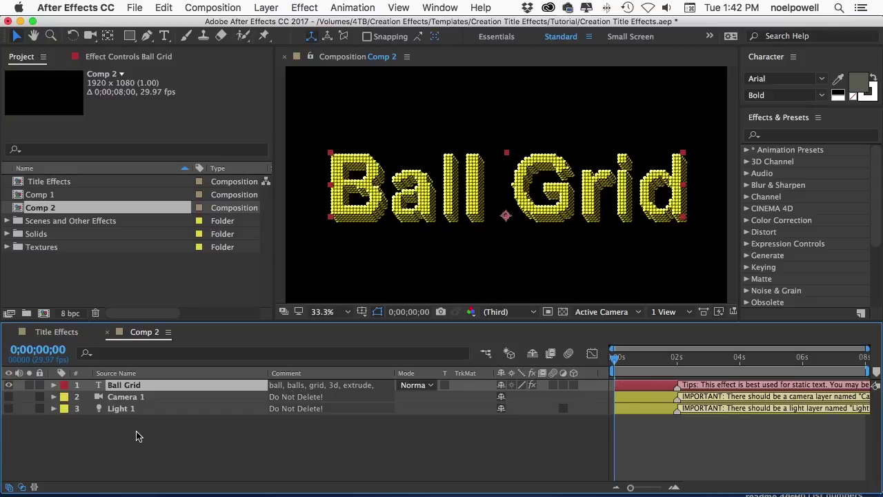
pyautogui.press('super+w')
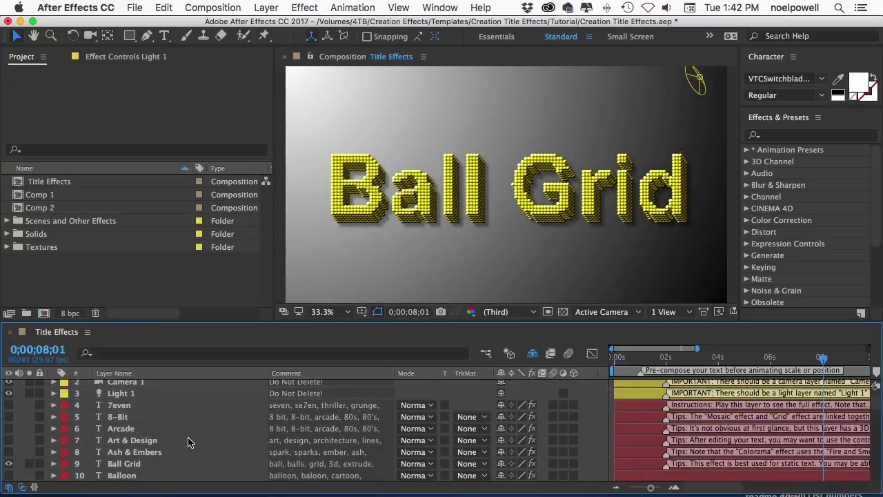
# - Copy the Big Sale! layer from the Title Effects comp
pyautogui.scroll(2, 187, 442)
pyautogui.scroll(-5, 188, 442)
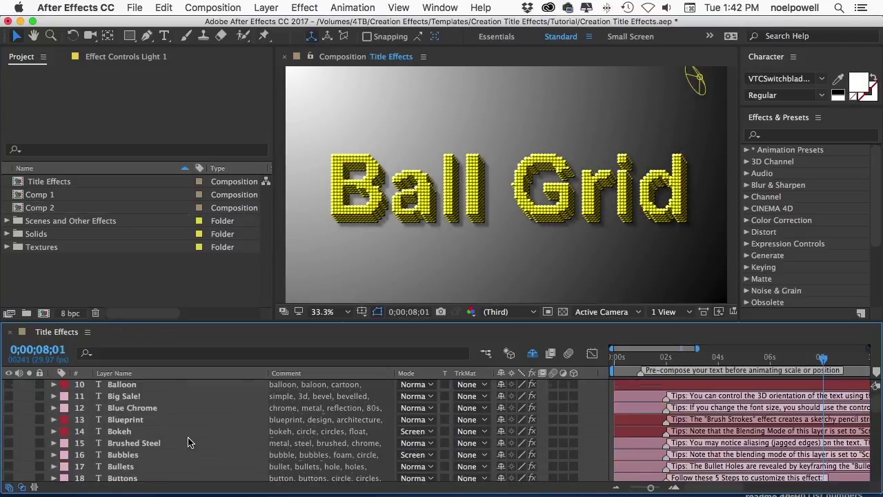
pyautogui.click(633, 398)
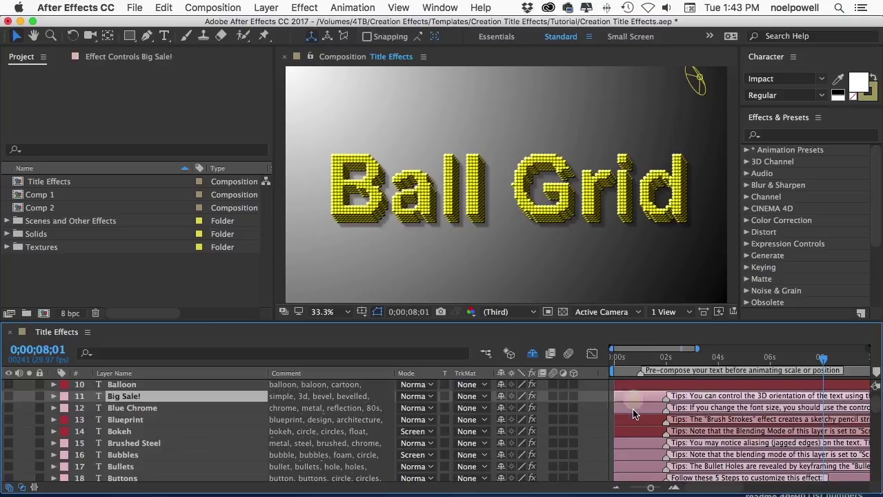
pyautogui.click(635, 408)
pyautogui.click(636, 444)
pyautogui.click(636, 456)
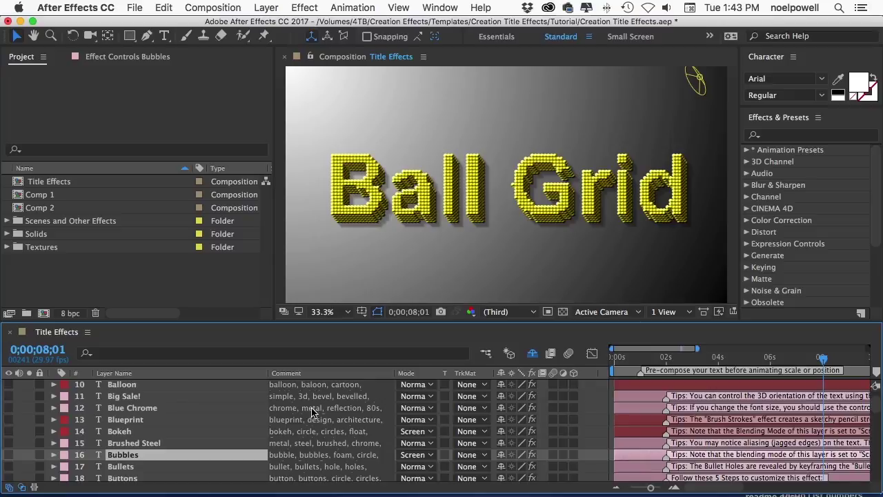
pyautogui.click(159, 396)
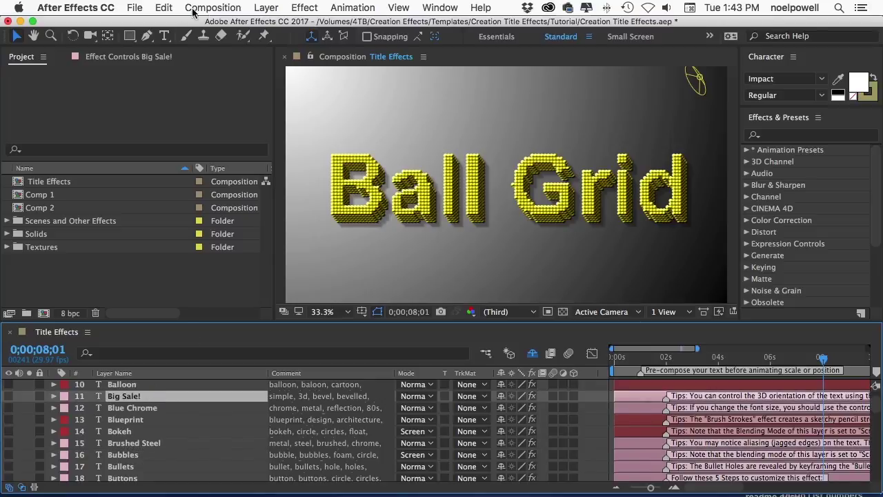
pyautogui.click(164, 8)
pyautogui.click(169, 87)
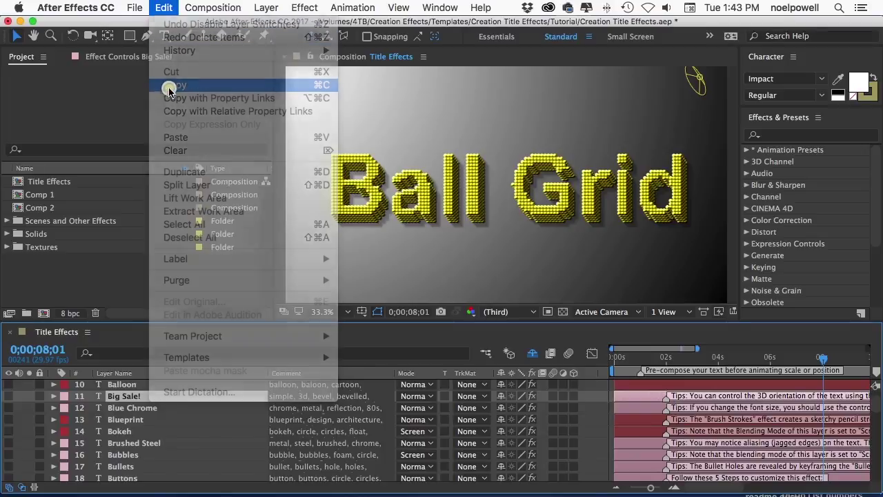
# - Paste Big Sale! into Comp 2, delete Ball Grid, and make Big Sale! visible
pyautogui.doubleClick(33, 211)
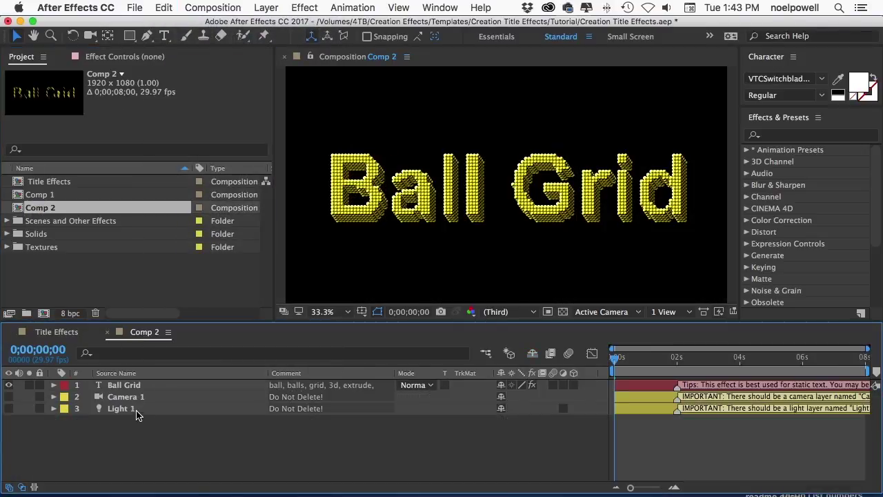
pyautogui.click(164, 8)
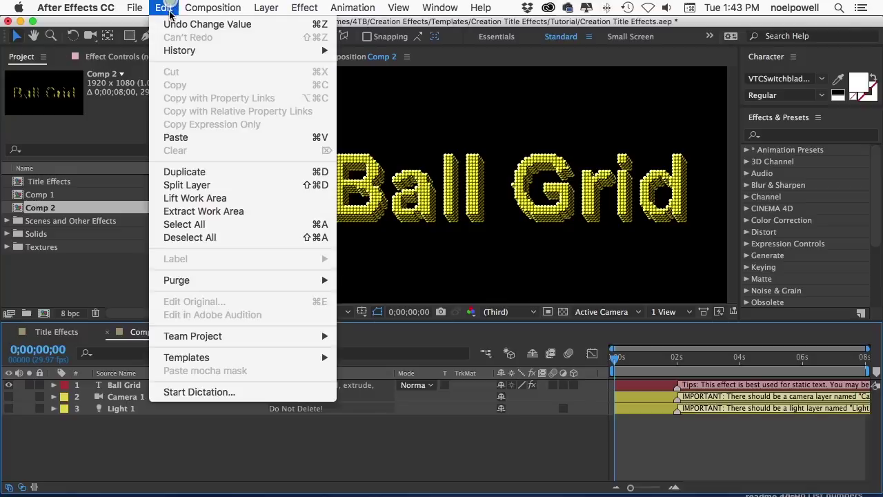
pyautogui.click(175, 137)
pyautogui.click(123, 397)
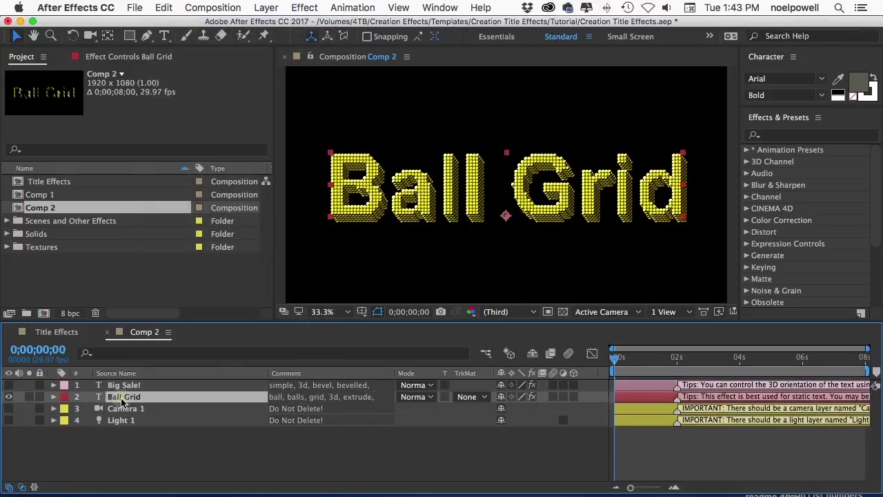
pyautogui.press('Delete')
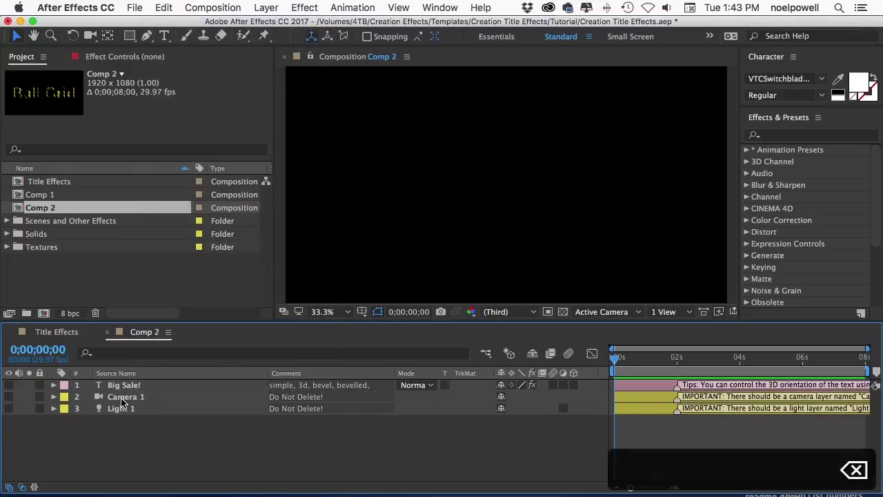
pyautogui.click(9, 386)
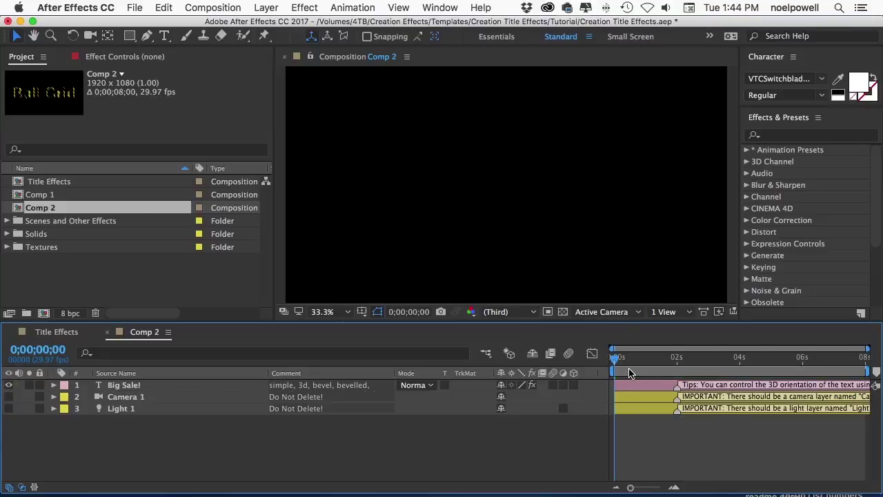
# - Preview around the 2-second mark and open the Big Sale! Tips marker comment
pyautogui.moveTo(631, 362); pyautogui.dragTo(658, 368)
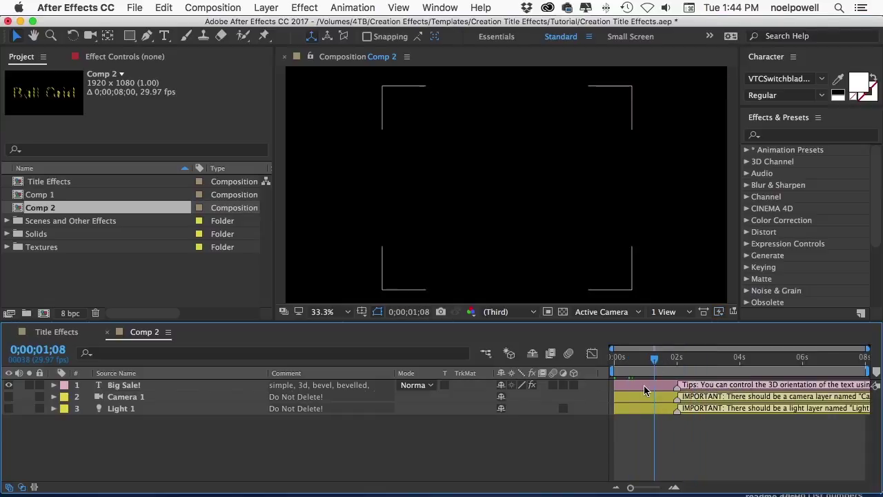
pyautogui.click(644, 386)
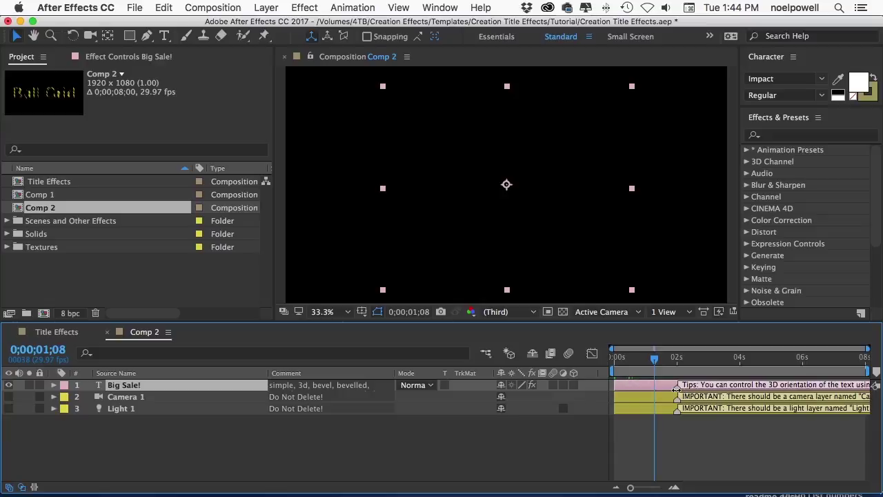
pyautogui.moveTo(678, 390)
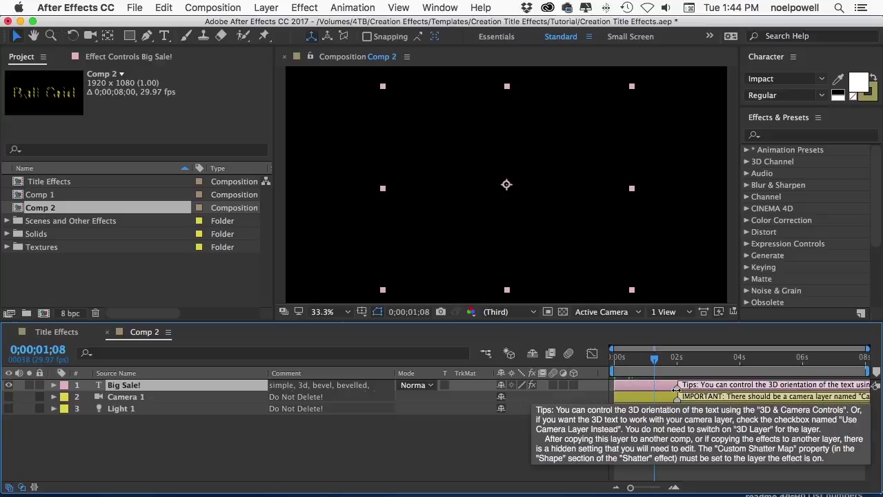
pyautogui.doubleClick(678, 391)
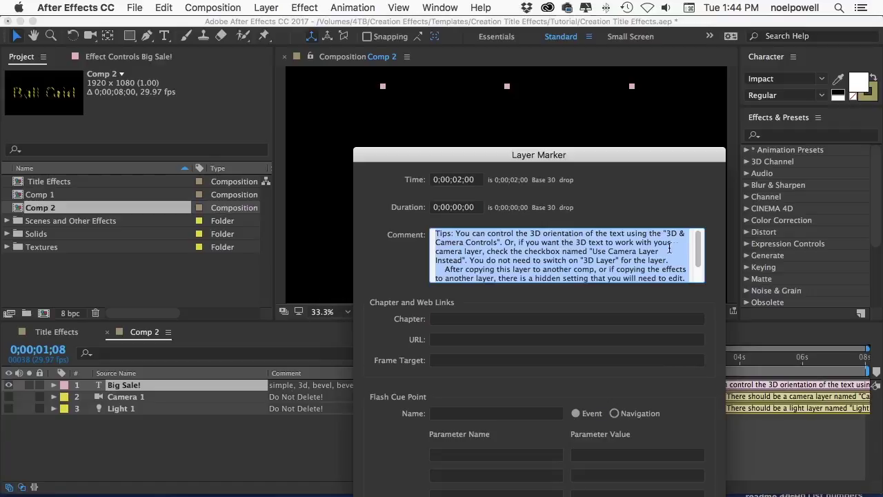
pyautogui.moveTo(699, 255); pyautogui.dragTo(699, 267)
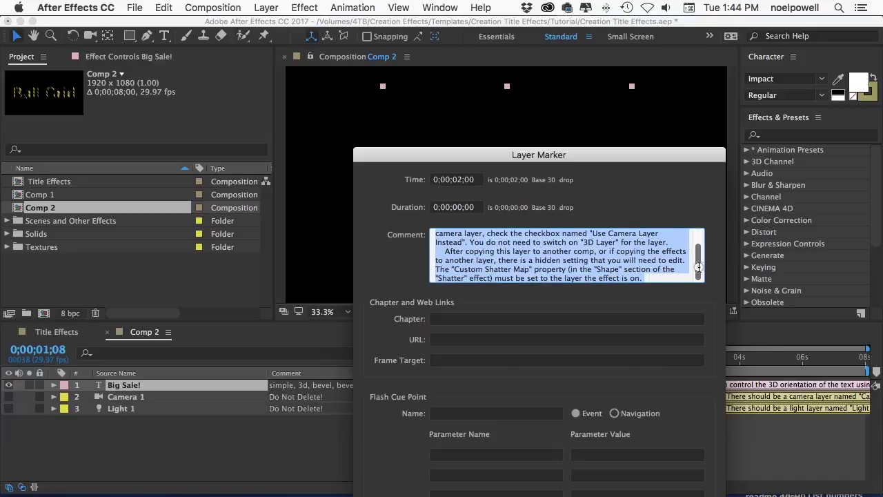
pyautogui.click(491, 256)
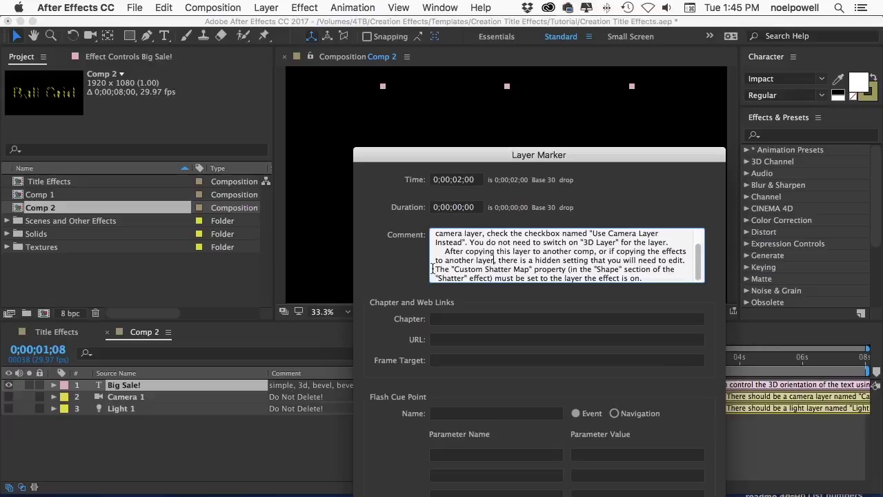
pyautogui.moveTo(433, 269); pyautogui.dragTo(622, 291)
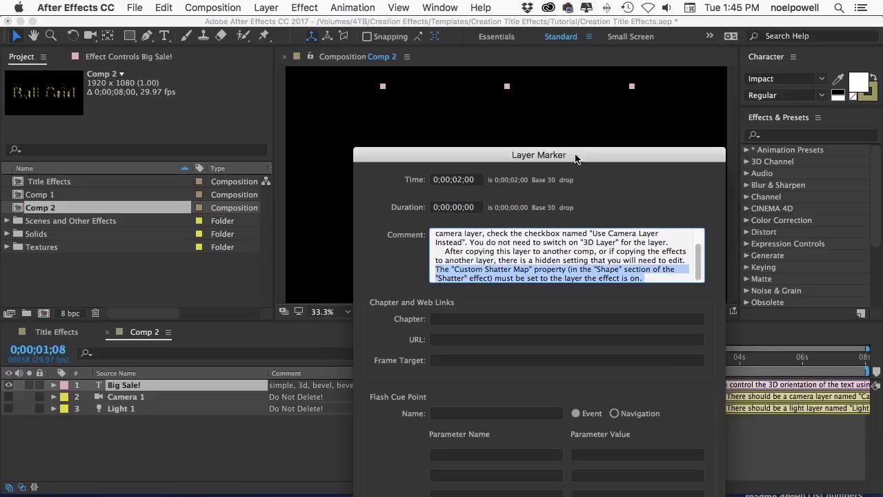
pyautogui.moveTo(572, 159); pyautogui.dragTo(497, 31)
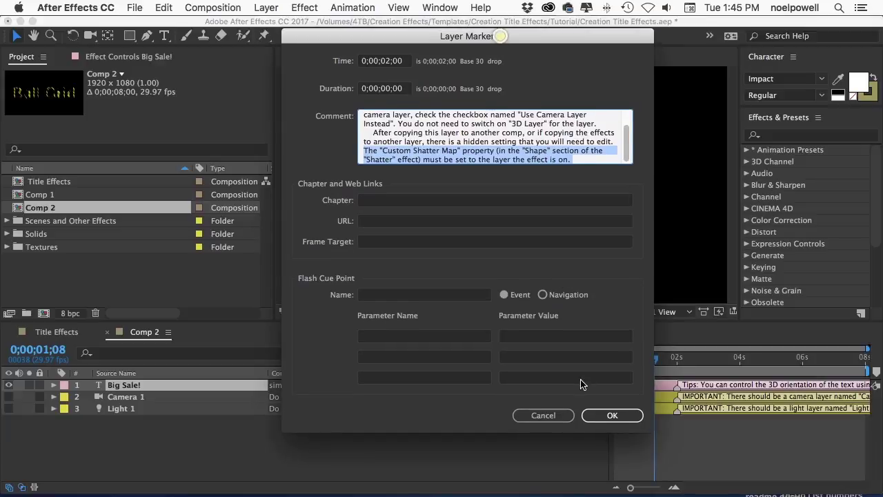
pyautogui.click(608, 416)
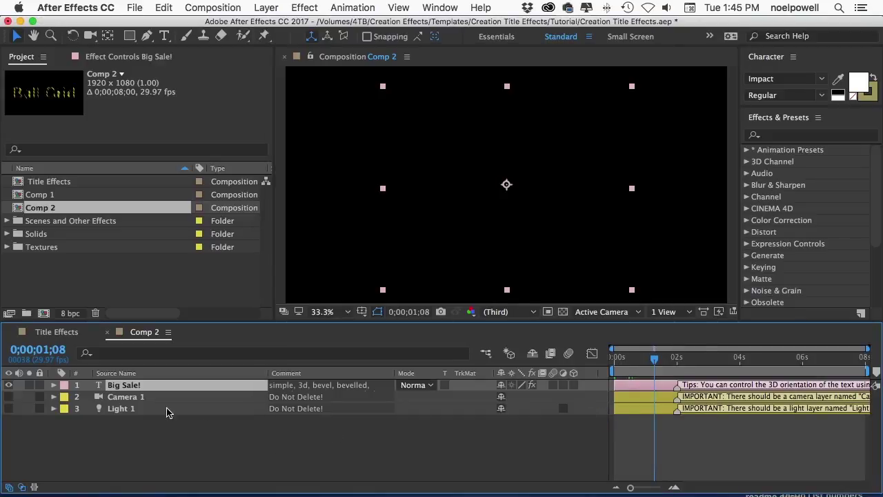
# - Show the Big Sale! layer's Effect Controls and expand its Shatter effect
pyautogui.click(145, 386)
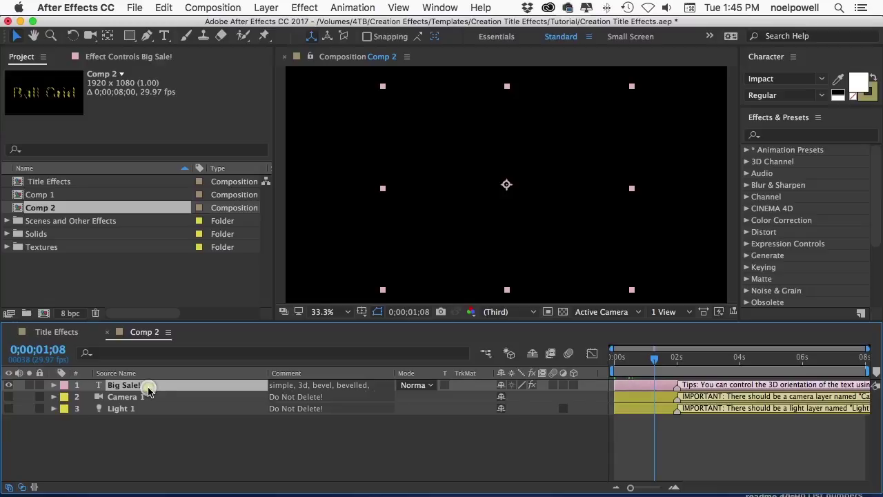
pyautogui.click(120, 60)
pyautogui.moveTo(293, 131); pyautogui.dragTo(295, 276)
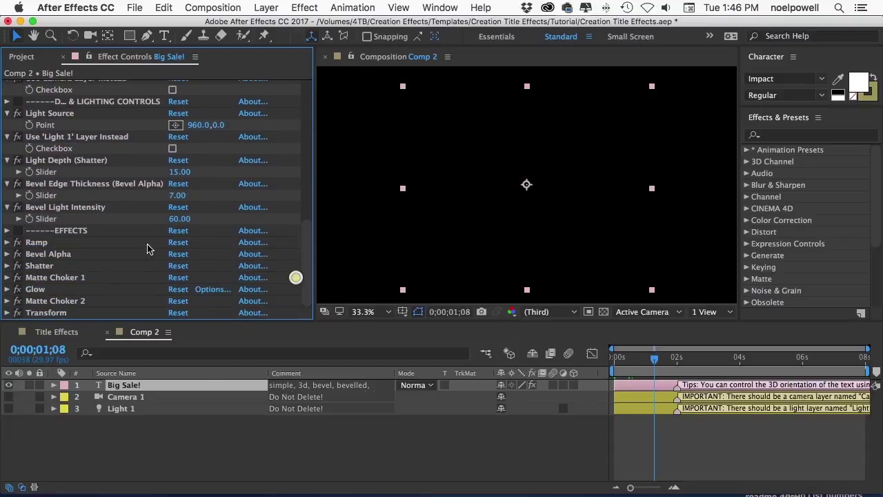
pyautogui.click(110, 231)
pyautogui.click(40, 266)
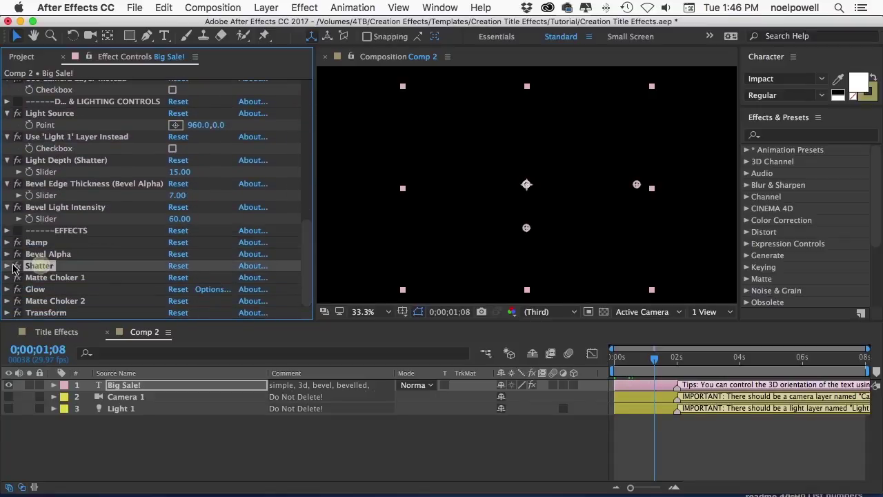
pyautogui.click(8, 266)
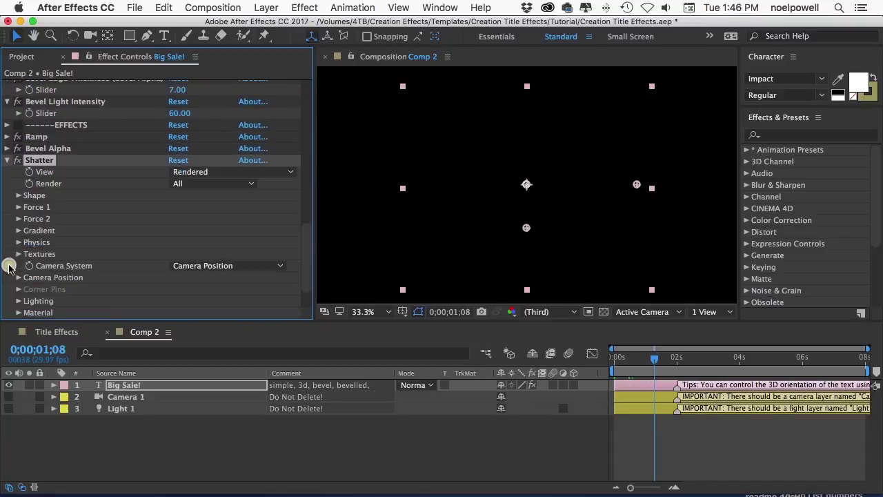
# - Set Shatter's Shape > Custom Shatter Map to 1. Big Sale!
pyautogui.click(18, 197)
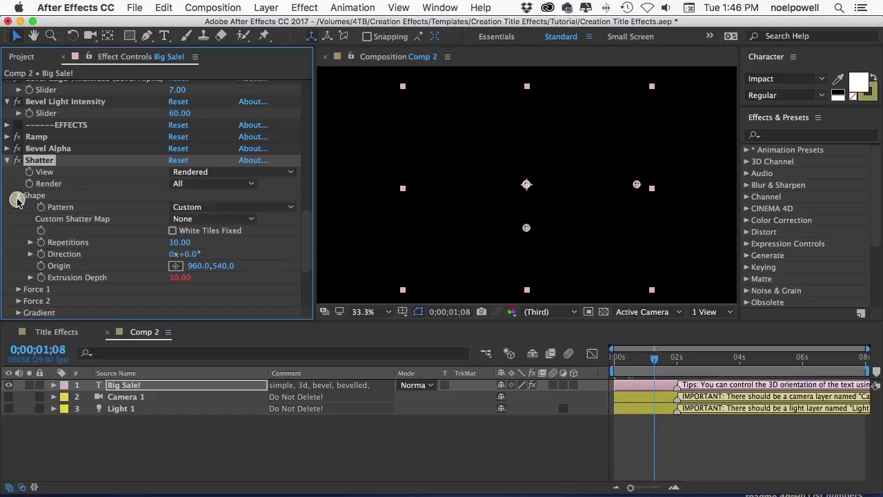
pyautogui.click(63, 221)
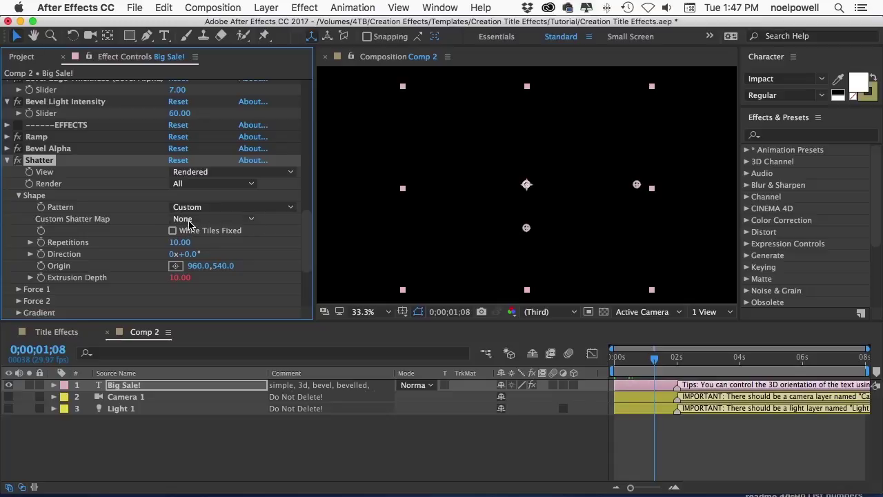
pyautogui.click(113, 389)
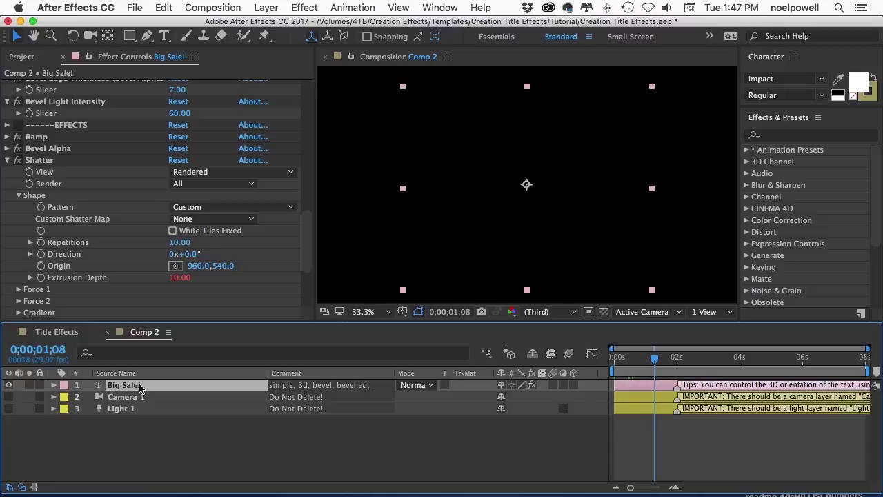
pyautogui.click(185, 219)
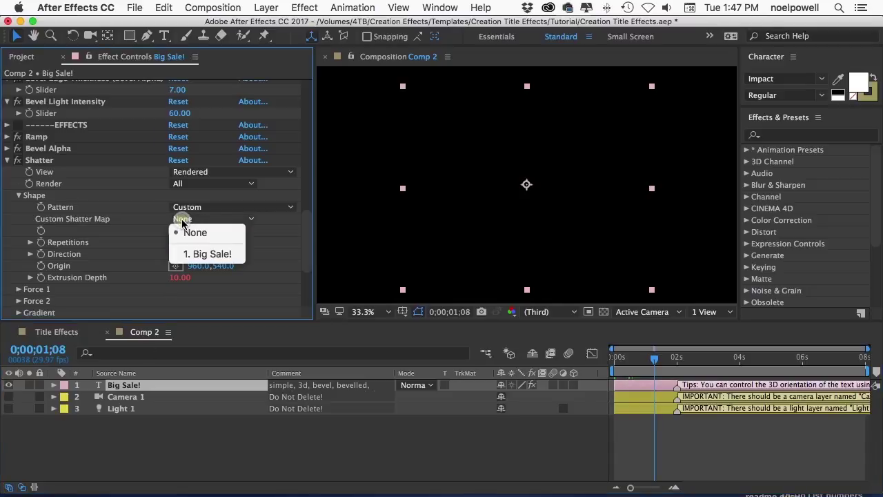
pyautogui.click(207, 254)
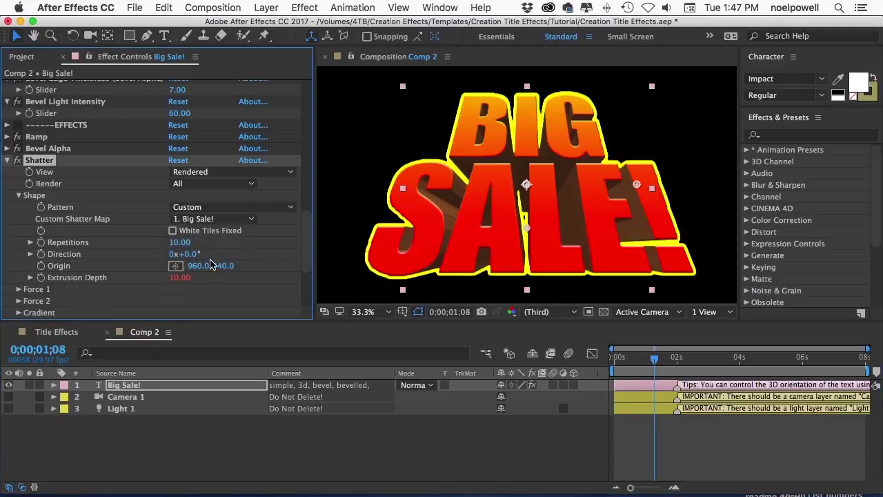
pyautogui.click(634, 385)
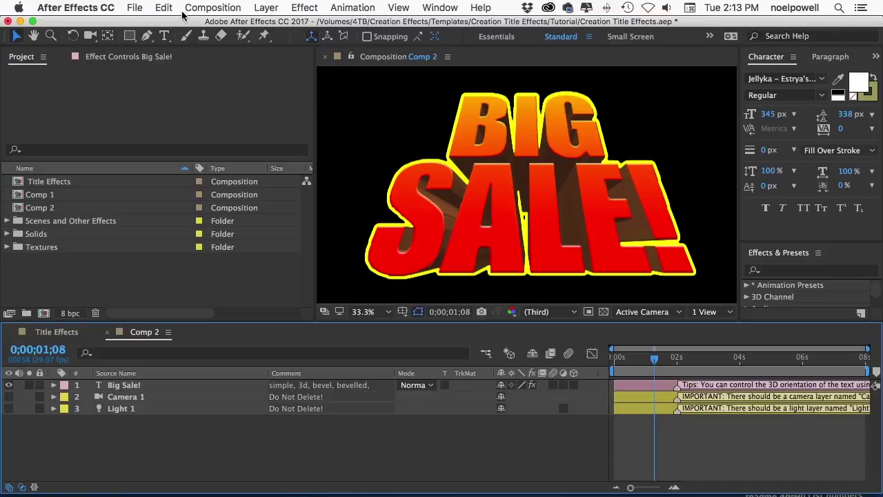
# - Retype the title as 'Creation' and 'EFFECTS' on two lines
pyautogui.click(165, 35)
pyautogui.doubleClick(866, 386)
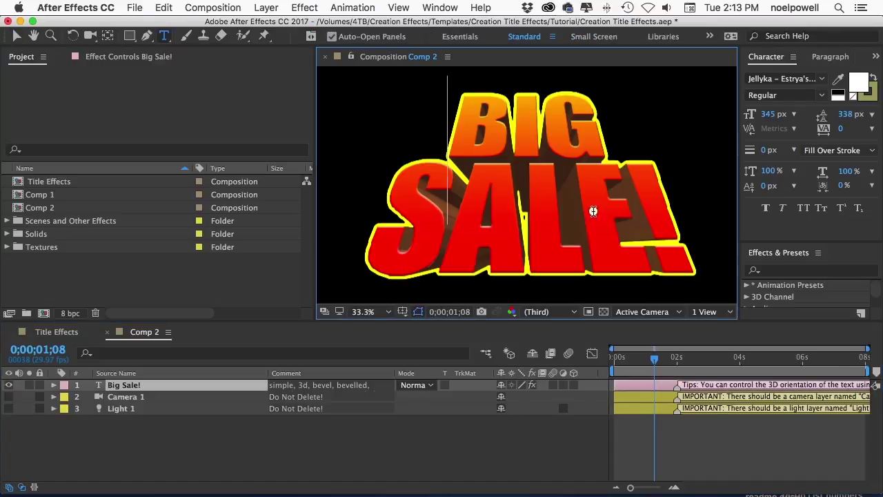
pyautogui.write('Creation')
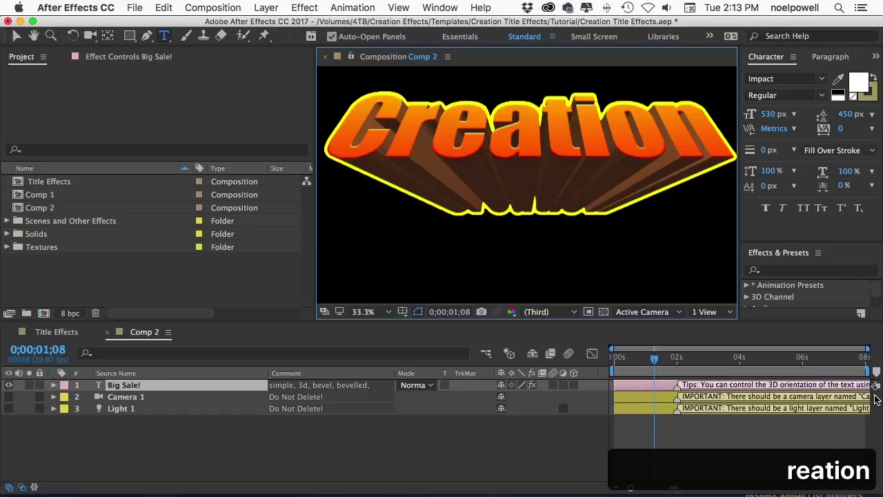
pyautogui.press('Return')
pyautogui.write('EFFECTS')
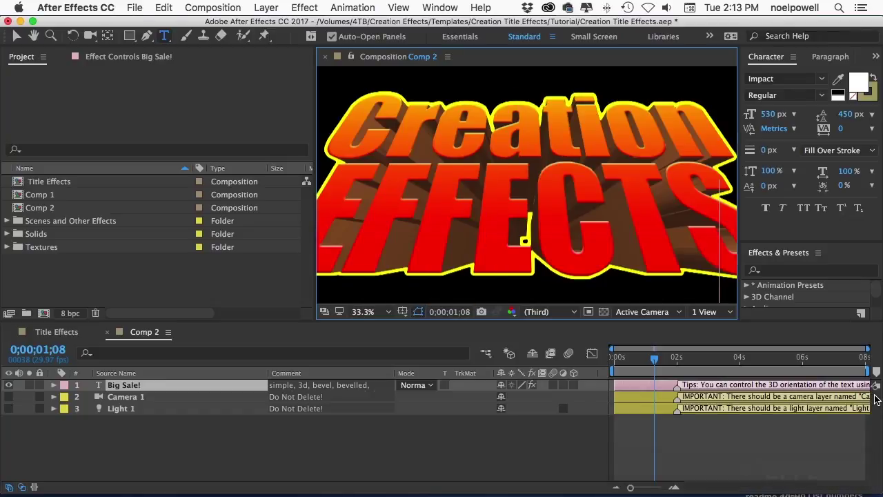
# - Set the title text to 390 px font size with 347 px leading
pyautogui.press('super+a')
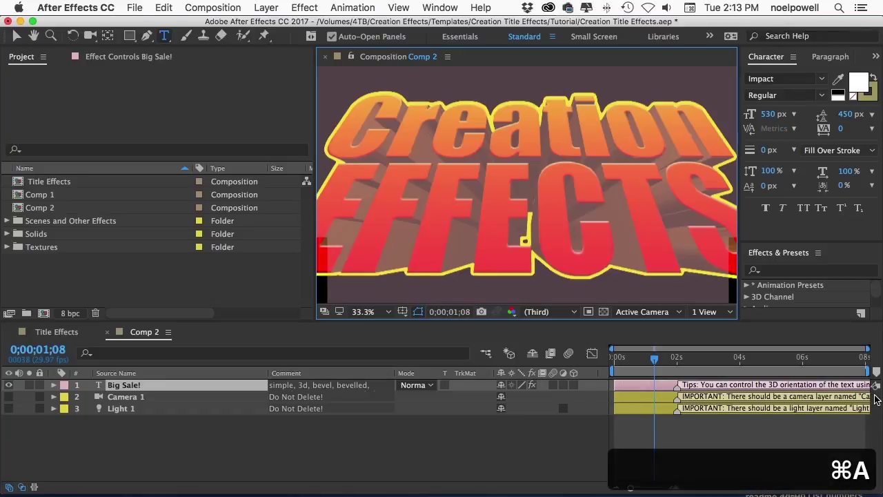
pyautogui.moveTo(773, 114); pyautogui.dragTo(677, 113)
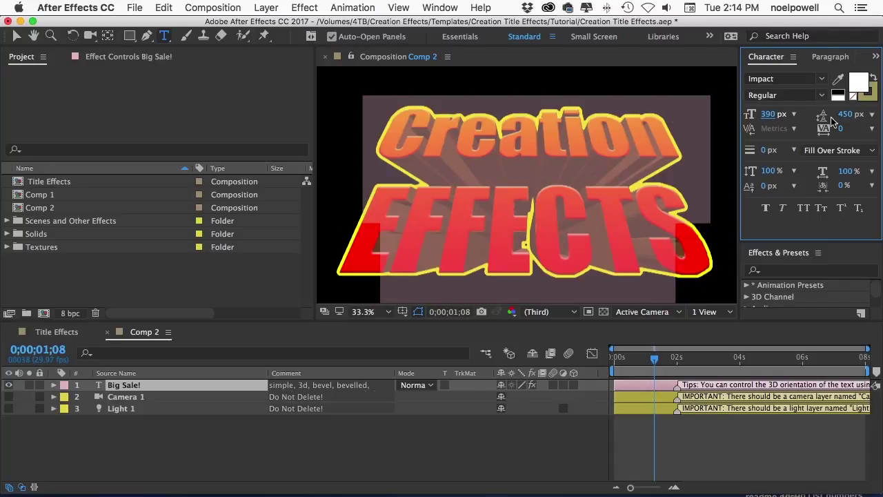
pyautogui.moveTo(845, 114); pyautogui.dragTo(782, 116)
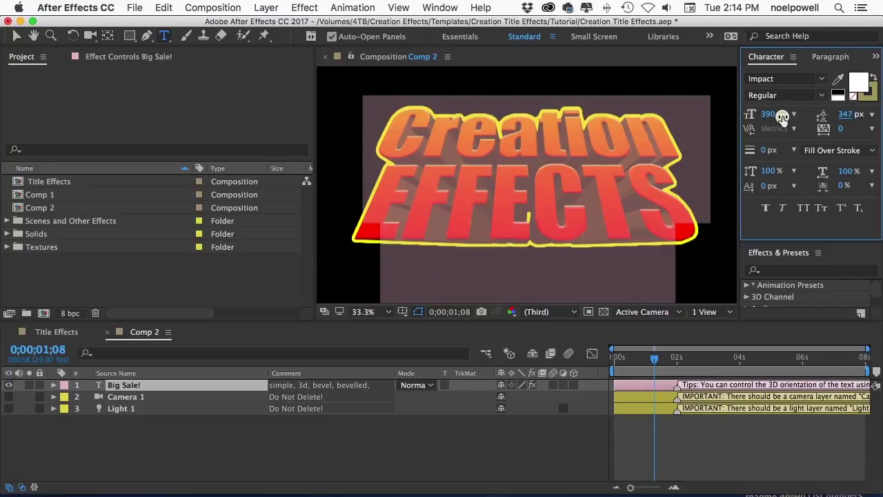
pyautogui.click(17, 36)
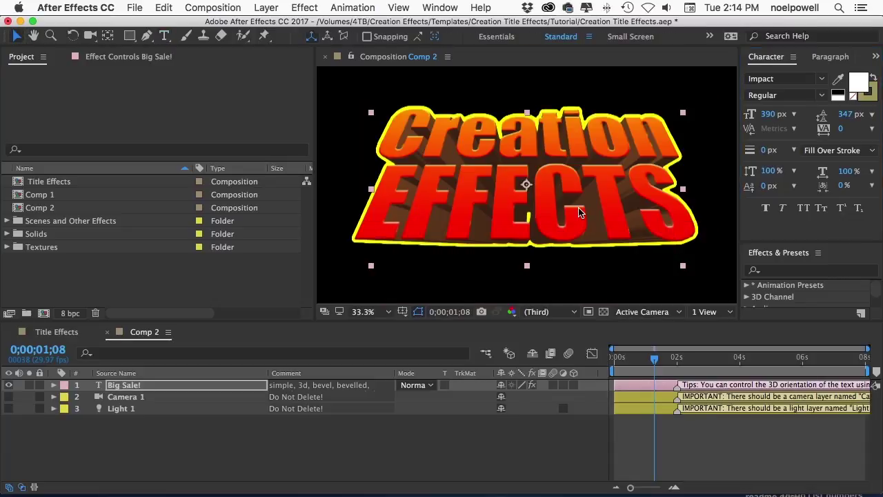
# - Try alternative fonts such as Hoefler Text and Hobo Std on the title
pyautogui.click(786, 78)
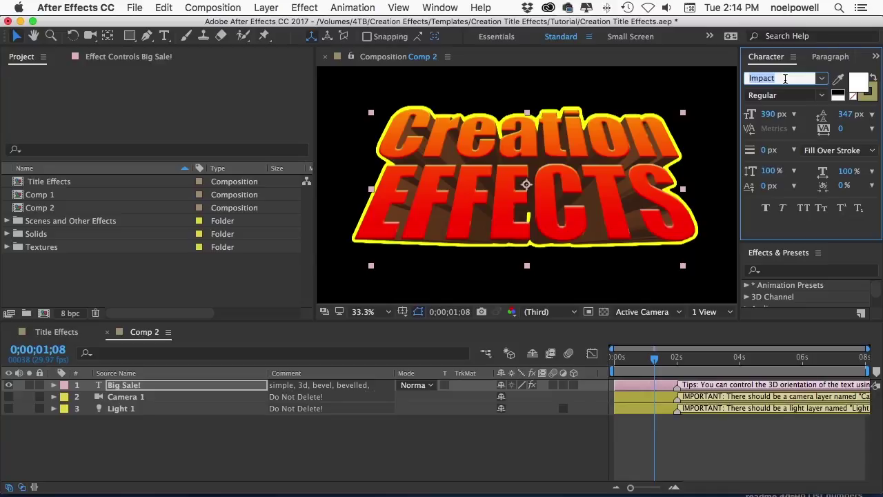
pyautogui.write('I hate Comic Sans')
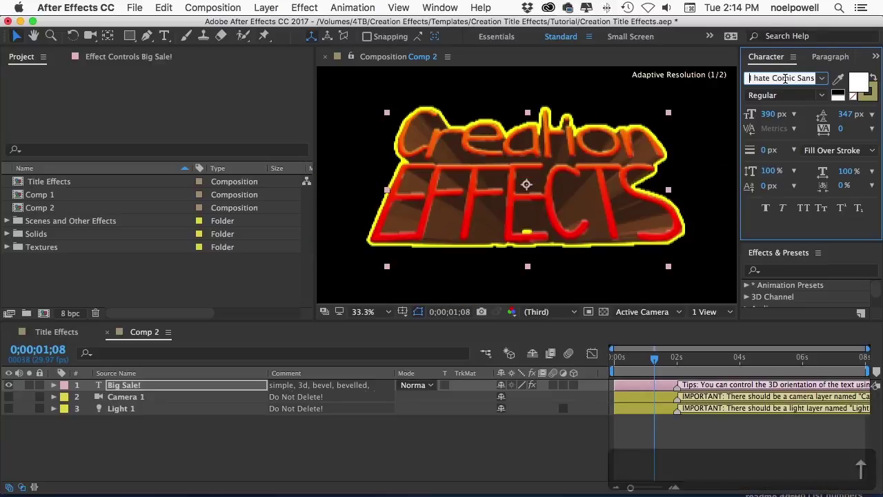
pyautogui.press('Up')
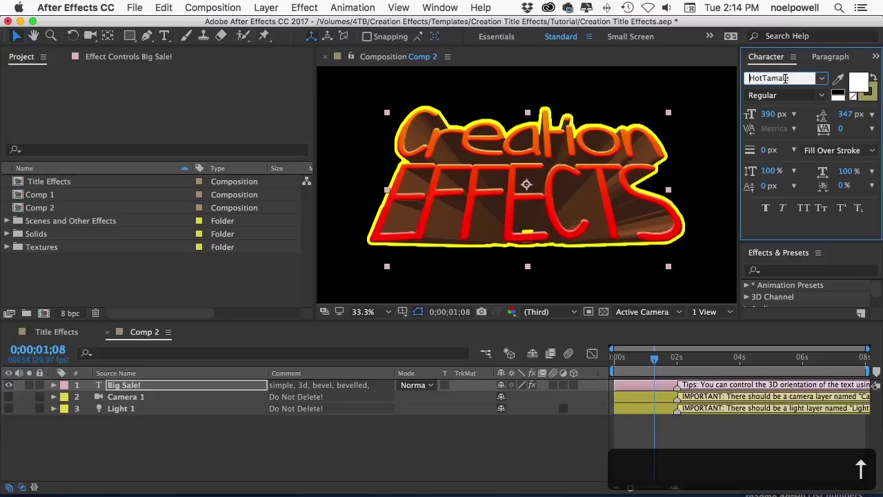
pyautogui.press('Up')
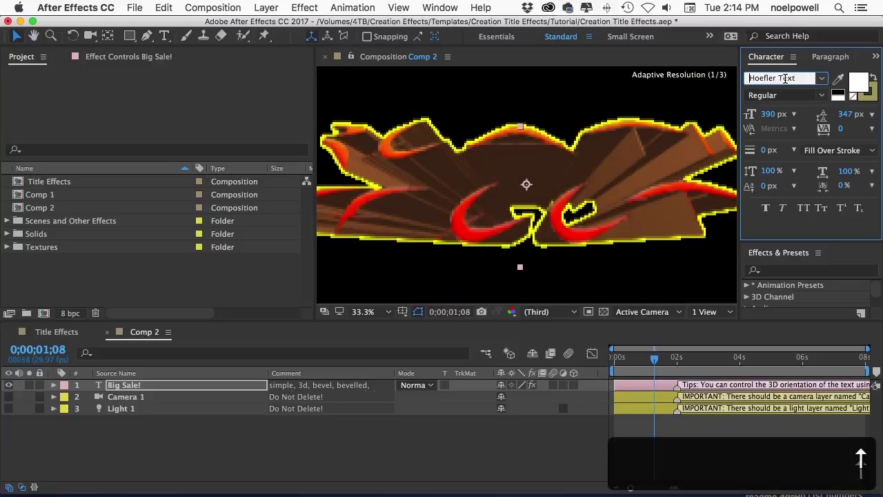
pyautogui.press('Up')
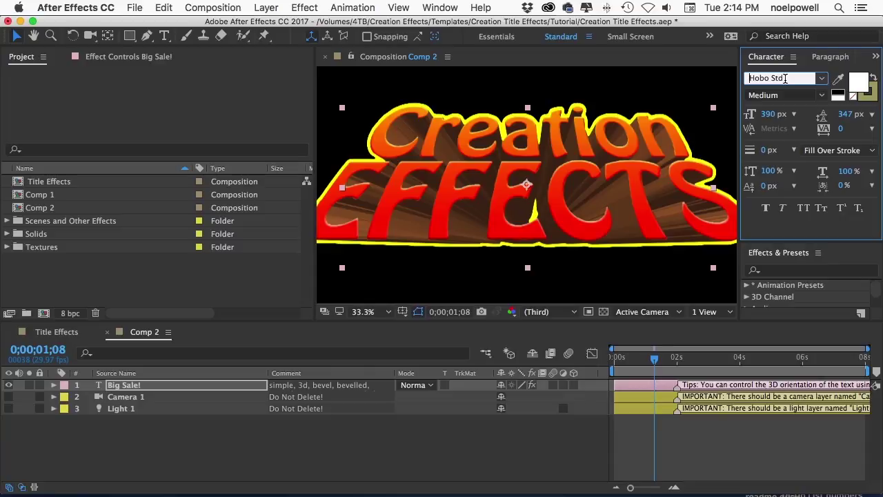
# - Revert the title font to Impact and go to Add Fonts from Typekit
pyautogui.click(260, 440)
pyautogui.press('super+z')
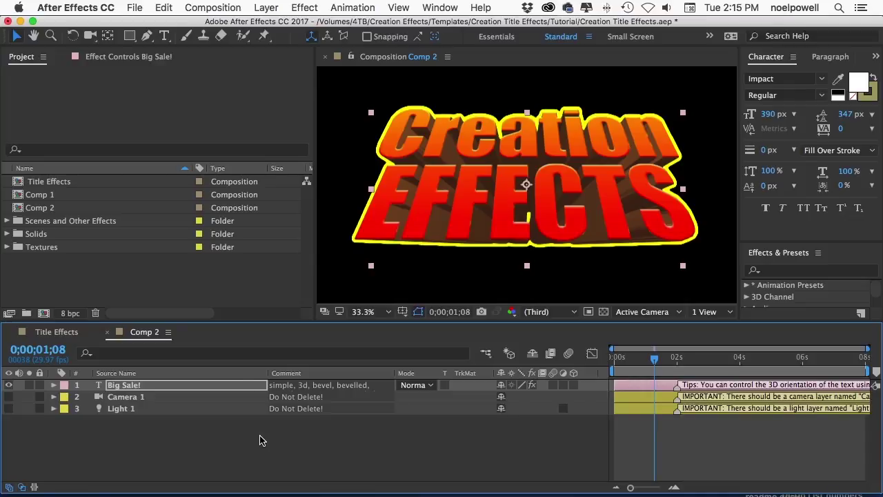
pyautogui.click(136, 8)
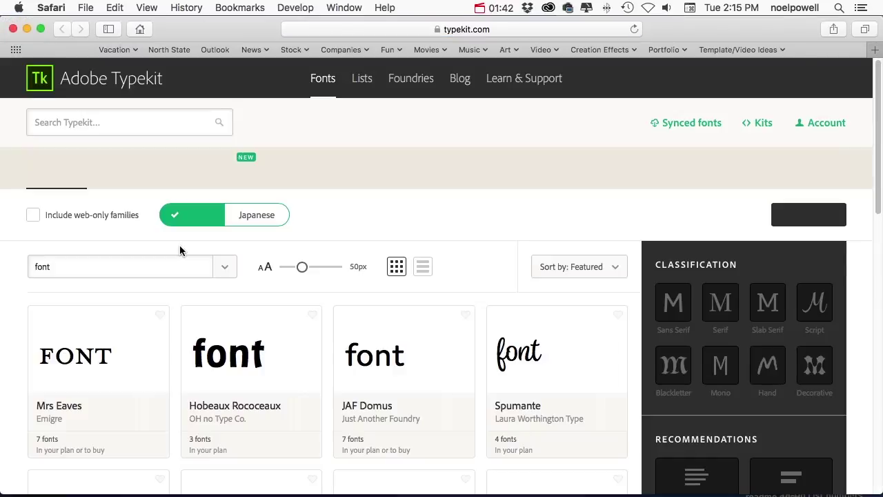
# - View the Brothers family's font styles on Typekit, then return to After Effects
pyautogui.scroll(-6, 181, 250)
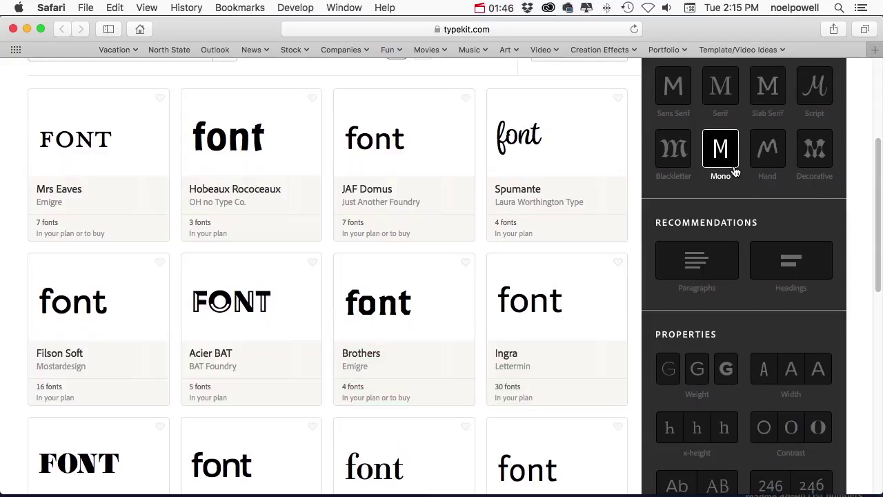
pyautogui.click(721, 149)
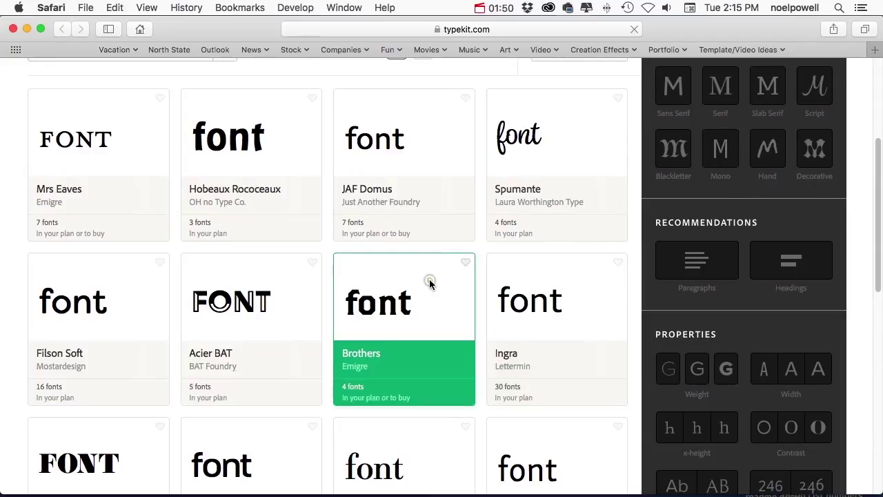
pyautogui.scroll(-6, 430, 278)
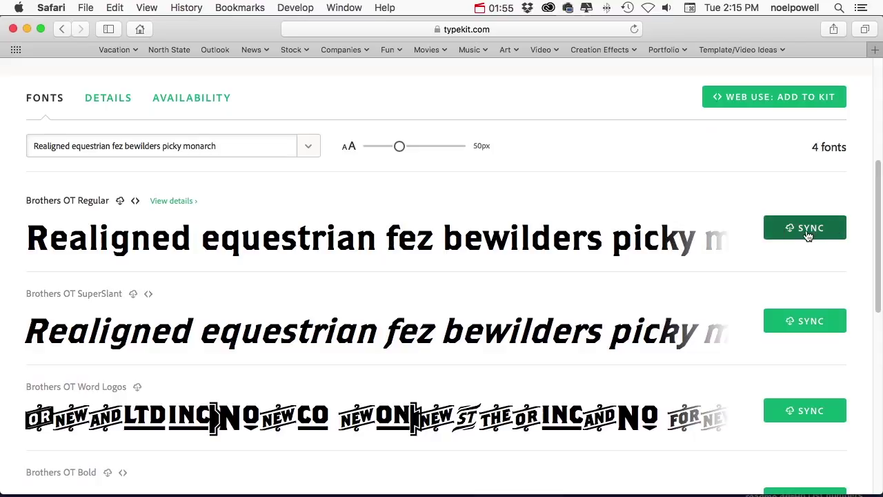
pyautogui.press('super+Tab')
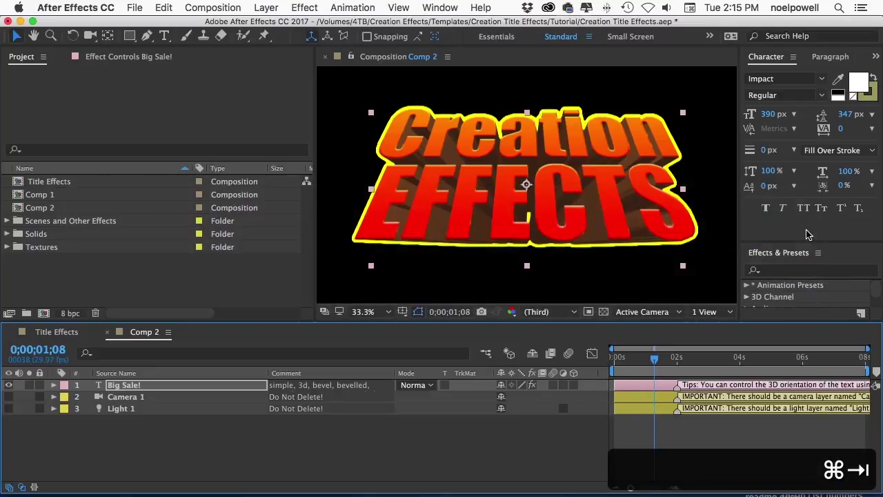
pyautogui.click(822, 79)
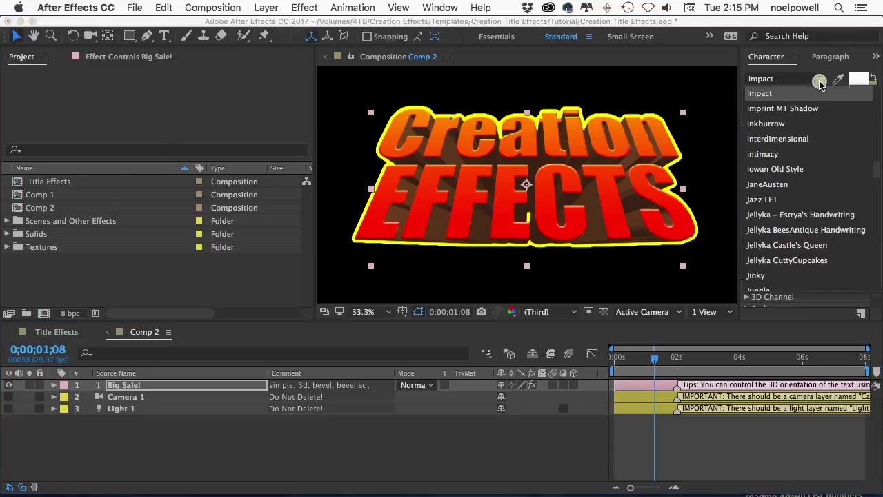
pyautogui.click(296, 464)
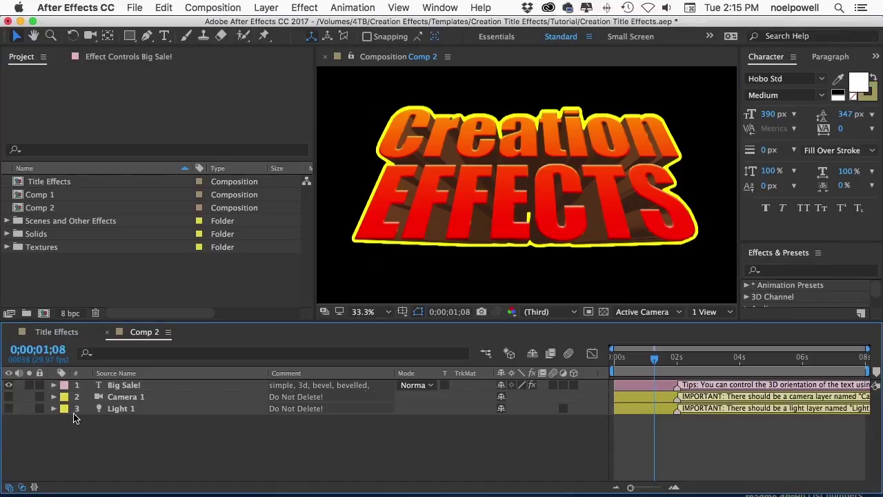
pyautogui.click(59, 385)
pyautogui.click(54, 385)
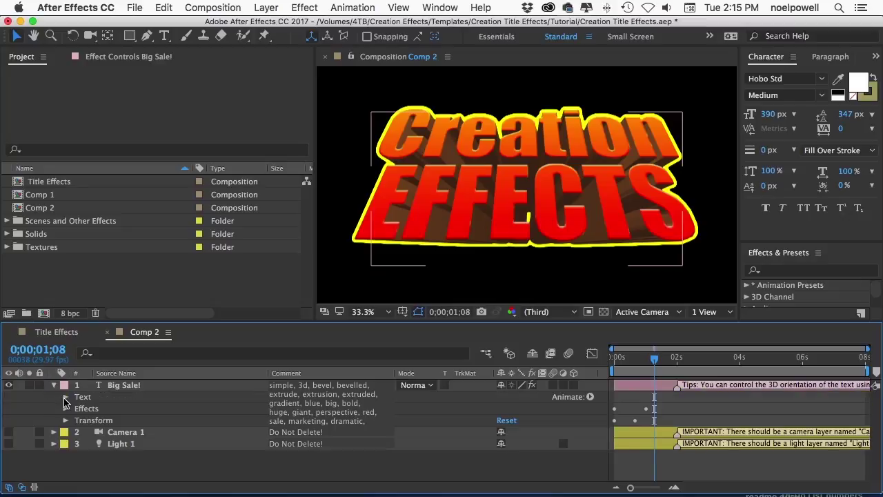
pyautogui.click(82, 399)
pyautogui.click(66, 399)
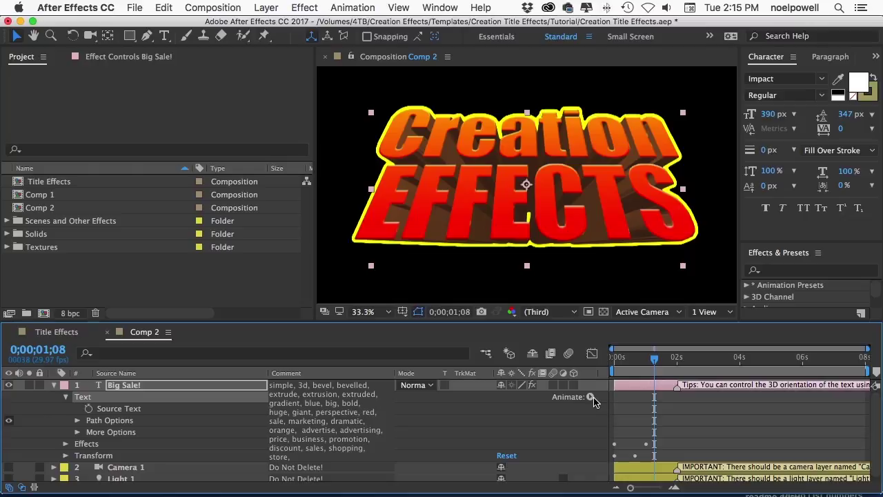
pyautogui.click(591, 398)
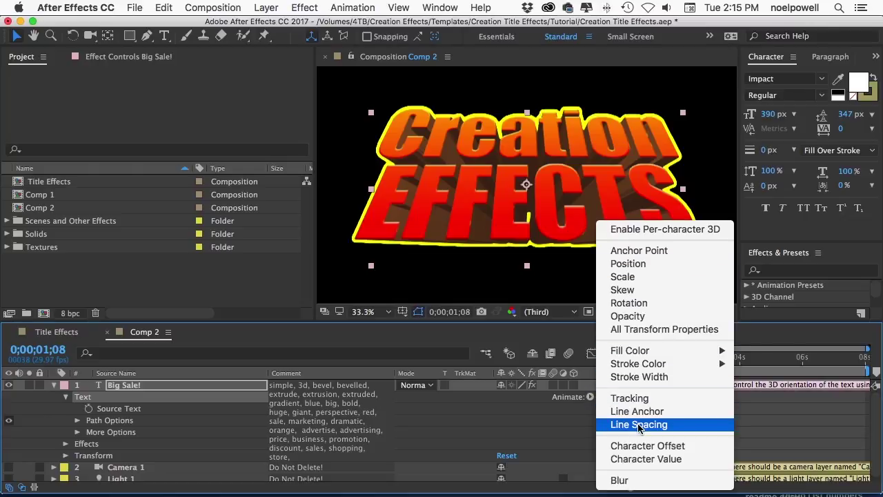
pyautogui.click(630, 398)
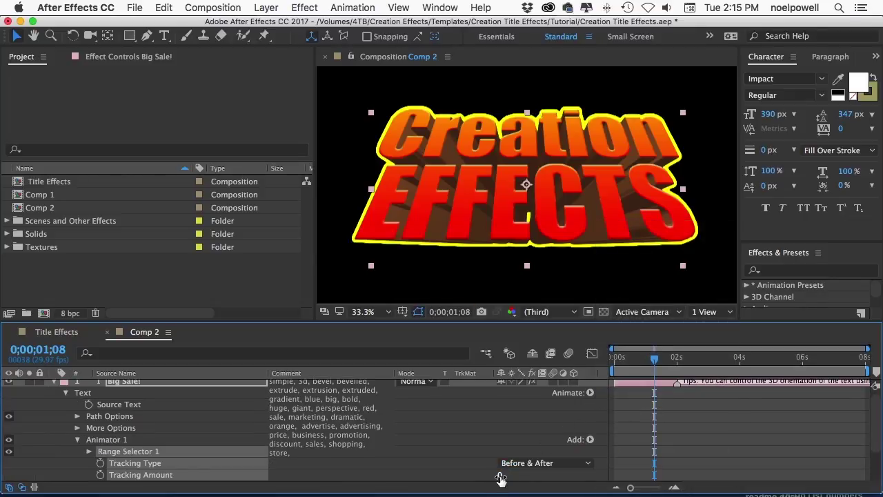
pyautogui.moveTo(501, 478); pyautogui.dragTo(560, 482)
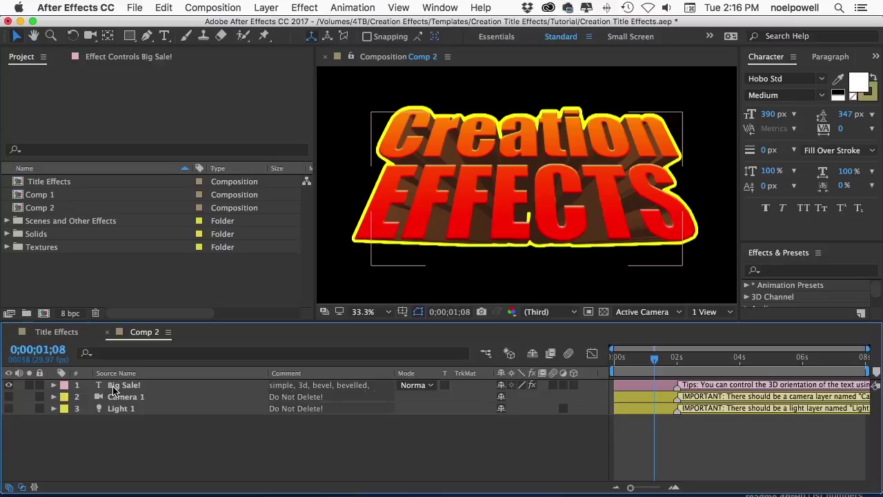
pyautogui.click(113, 387)
pyautogui.click(115, 59)
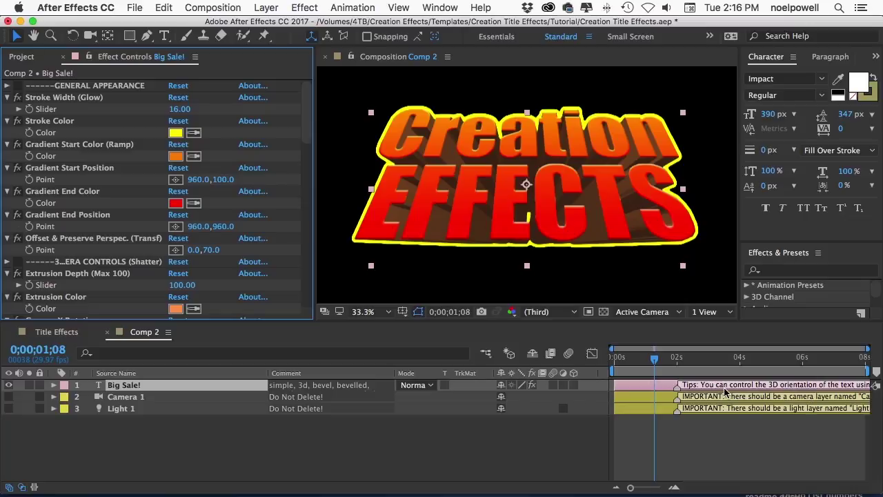
pyautogui.moveTo(678, 387)
pyautogui.click(476, 465)
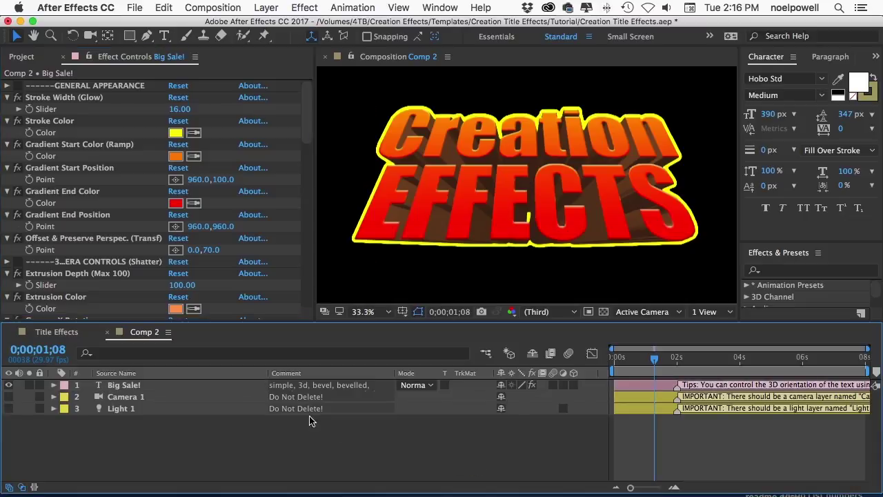
pyautogui.click(230, 386)
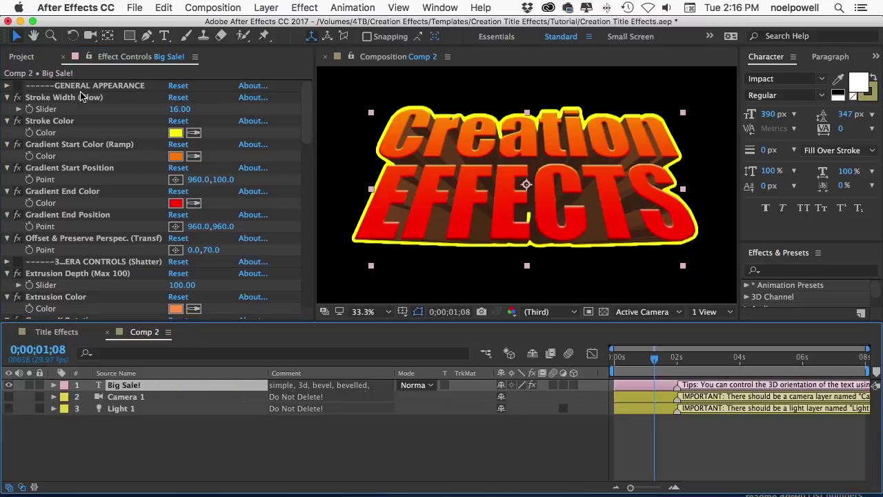
pyautogui.click(109, 86)
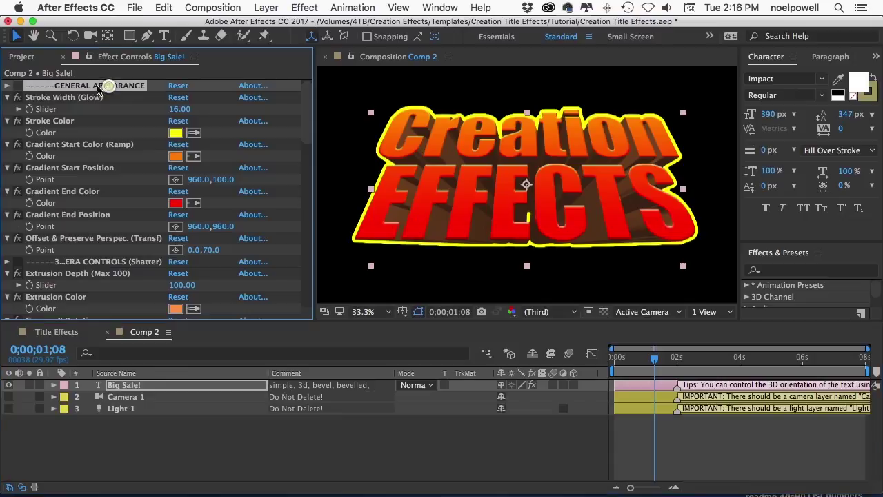
pyautogui.click(82, 261)
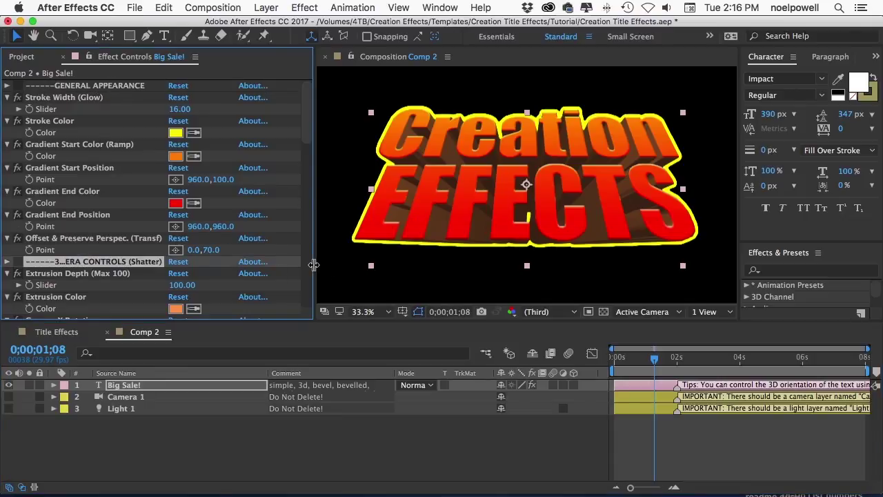
pyautogui.moveTo(314, 265); pyautogui.dragTo(378, 266)
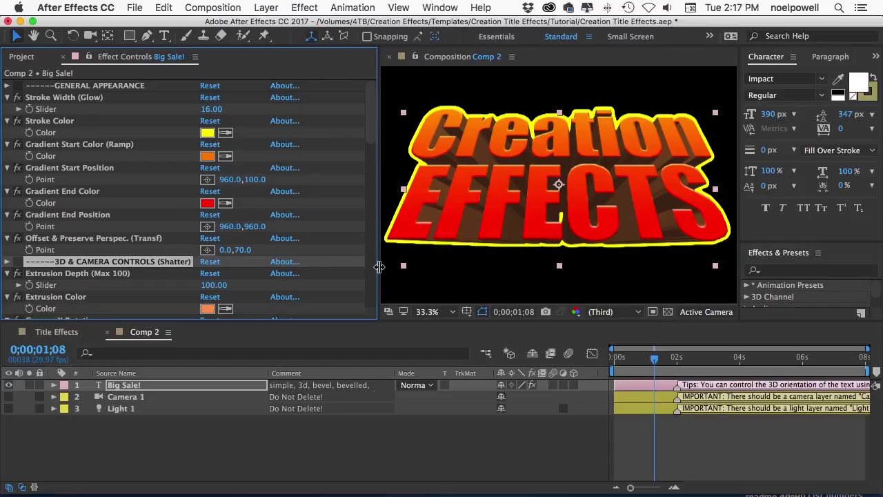
pyautogui.click(87, 102)
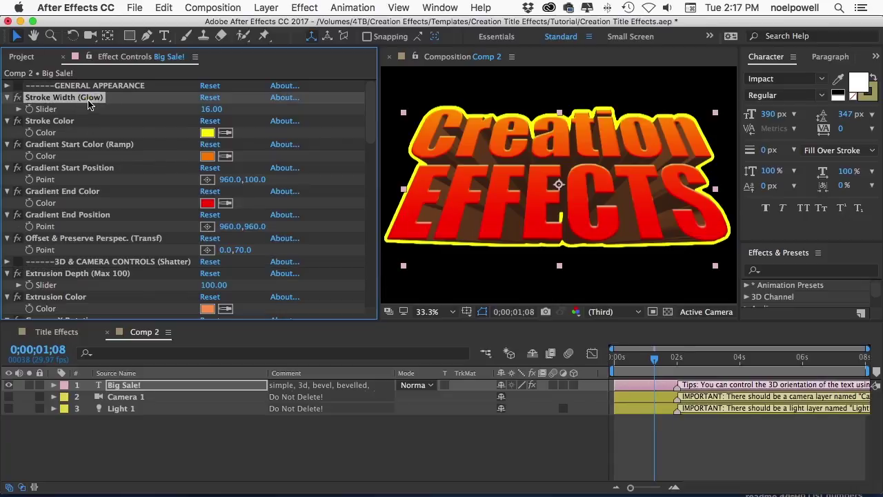
pyautogui.click(78, 144)
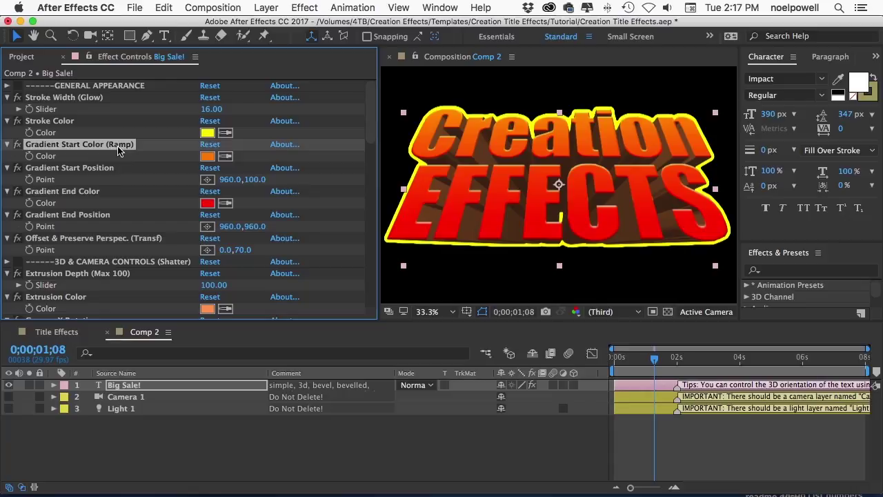
pyautogui.click(110, 264)
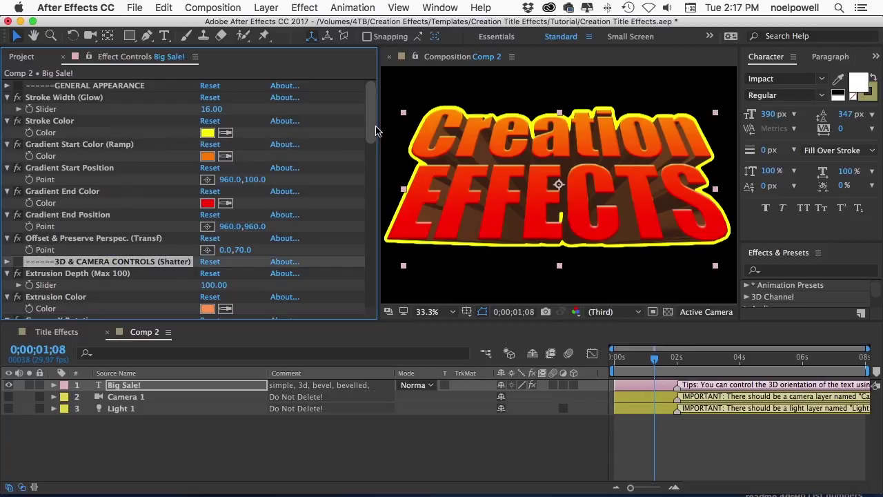
pyautogui.moveTo(376, 131); pyautogui.dragTo(370, 173)
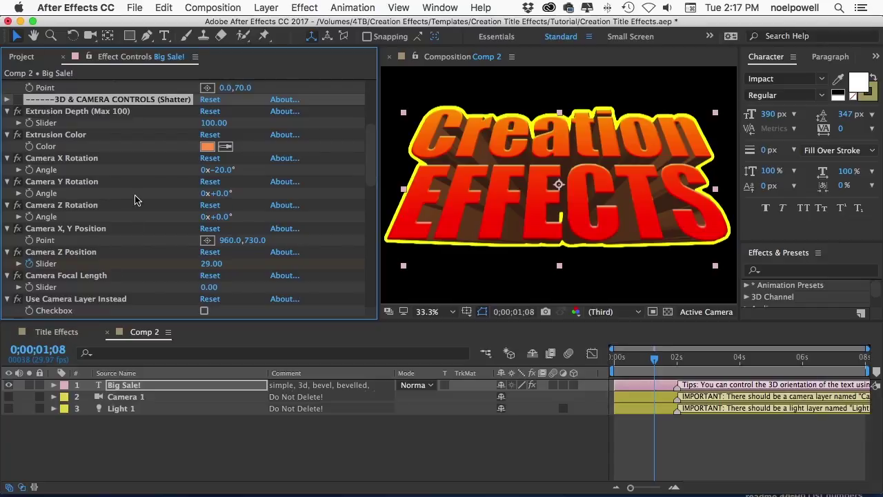
# - Increase the Big Sale title's glow Stroke Width to 72
pyautogui.scroll(5, 135, 199)
pyautogui.moveTo(245, 108); pyautogui.dragTo(252, 107)
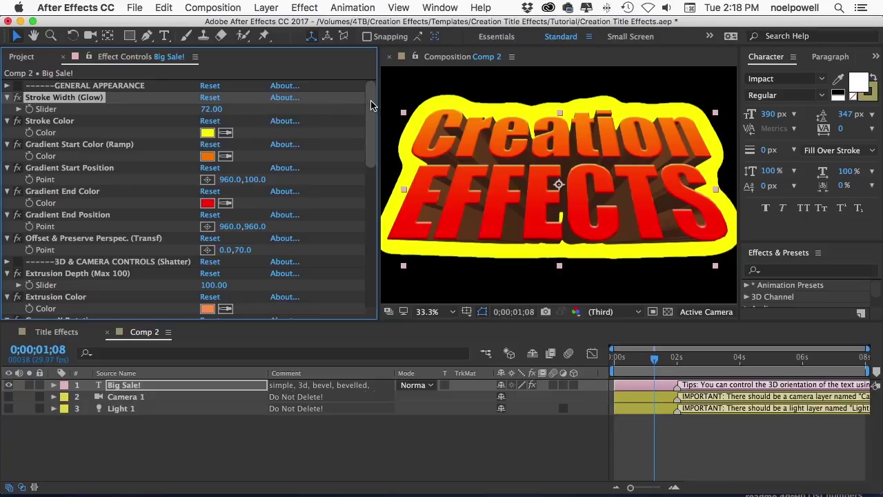
pyautogui.moveTo(371, 107); pyautogui.dragTo(365, 271)
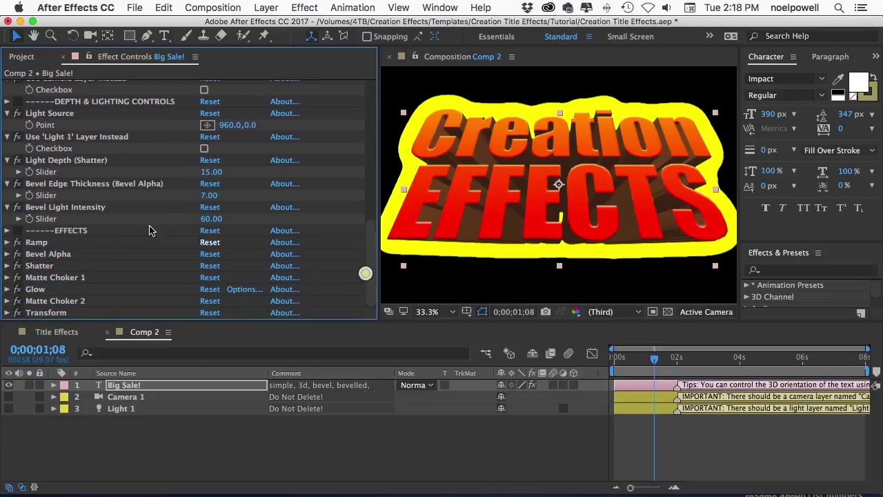
# - Expand the Shatter effect and set Camera Focal Length to -30
pyautogui.click(56, 234)
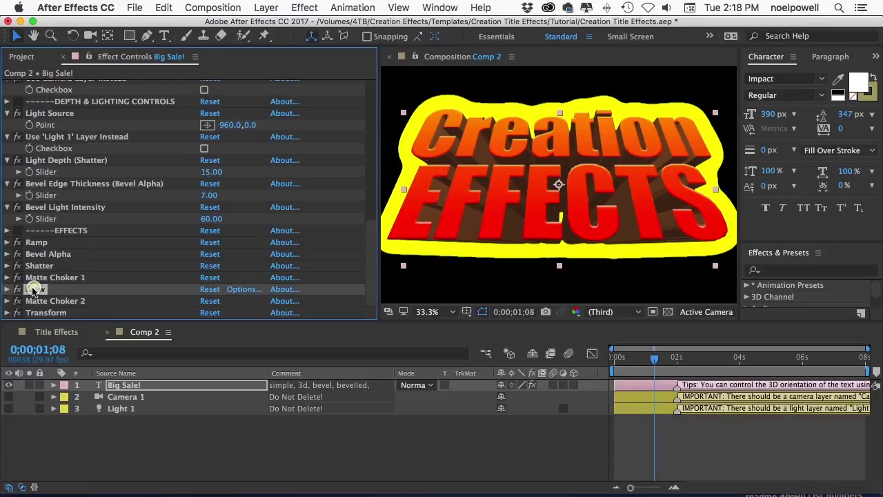
pyautogui.click(42, 266)
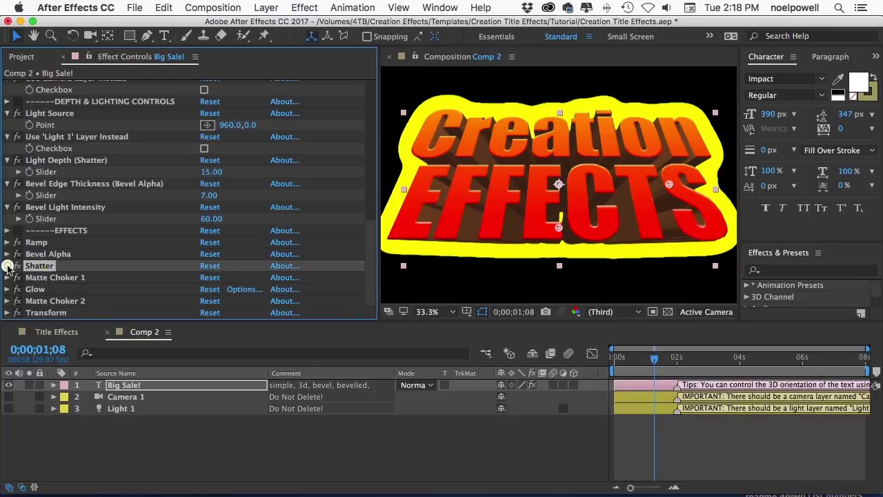
pyautogui.click(7, 265)
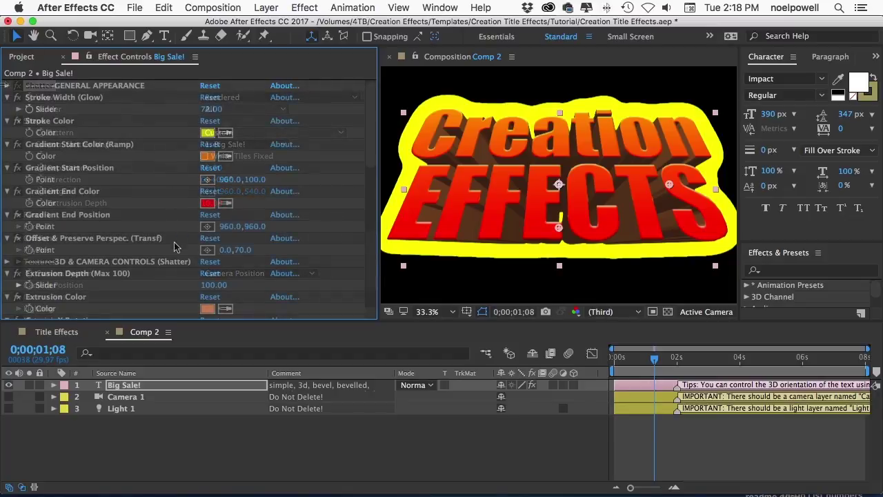
pyautogui.scroll(-10, 174, 247)
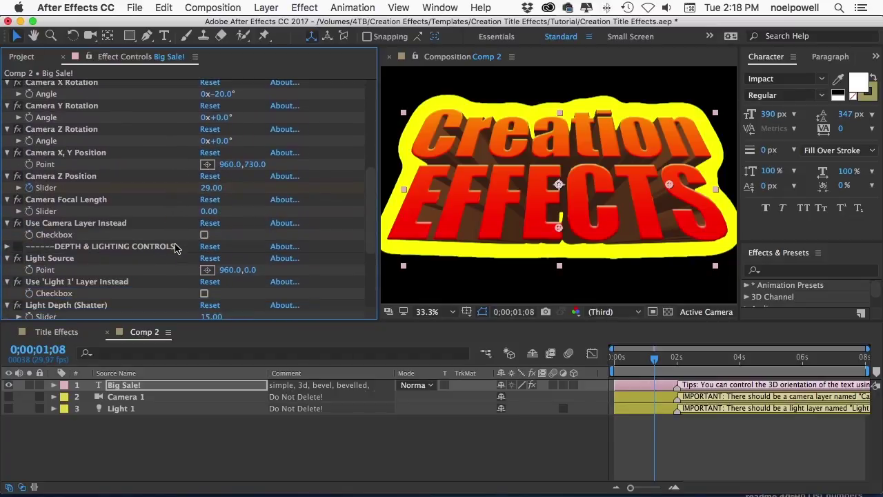
pyautogui.click(63, 201)
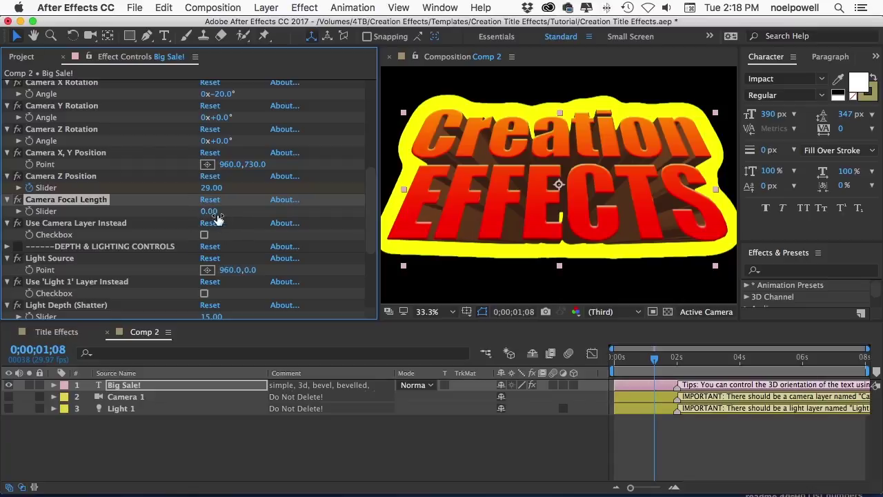
pyautogui.moveTo(210, 211); pyautogui.dragTo(184, 209)
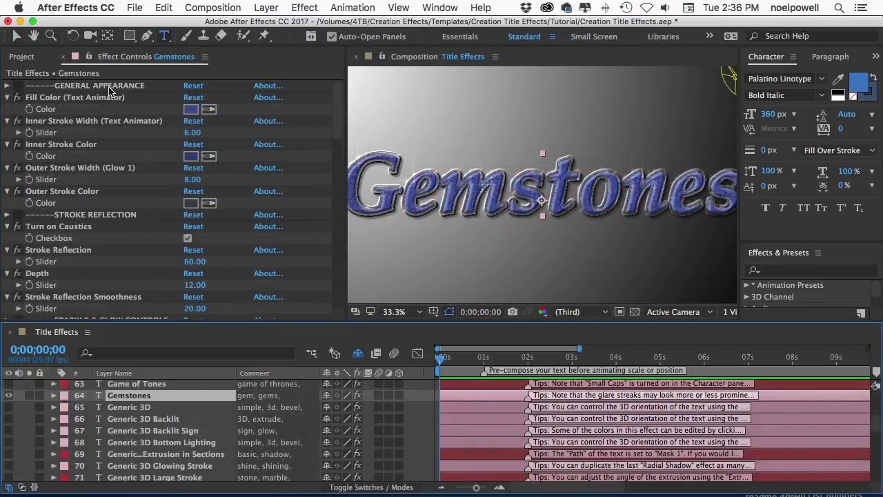
# - Keyframe the Gemstones Light Angle from -45° at 0 s to +59° at 1 s
pyautogui.scroll(-15, 76, 289)
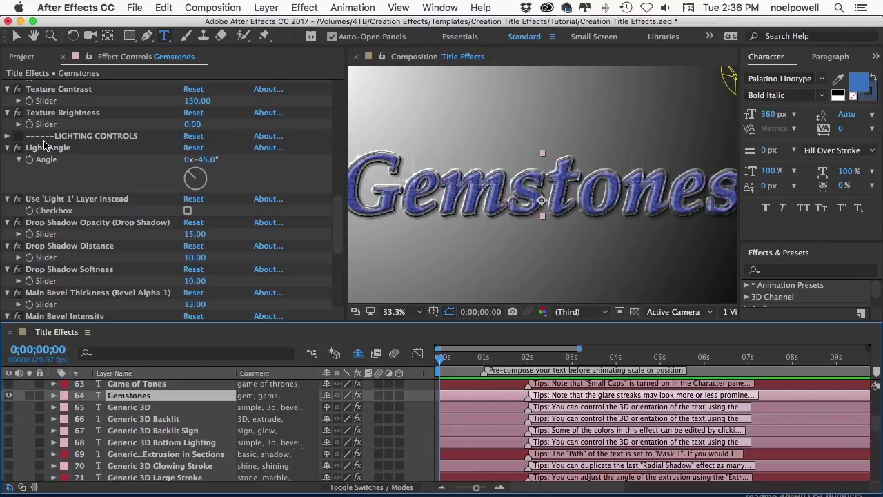
pyautogui.click(65, 149)
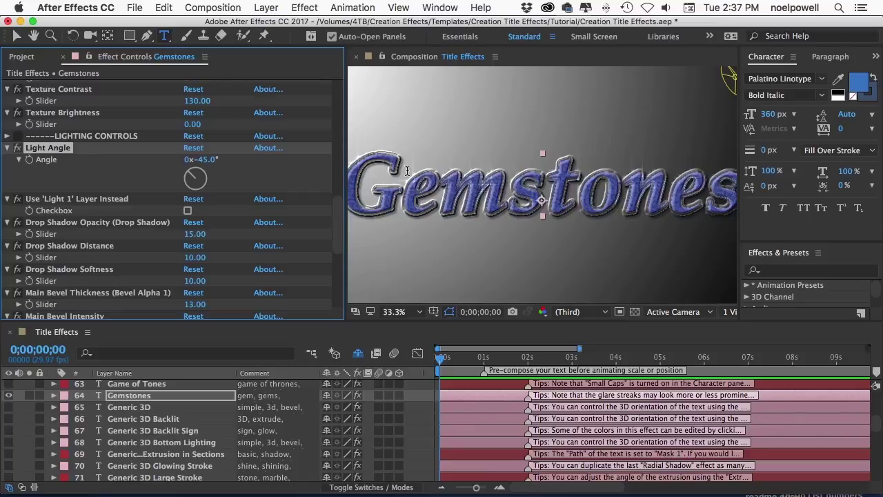
pyautogui.click(28, 163)
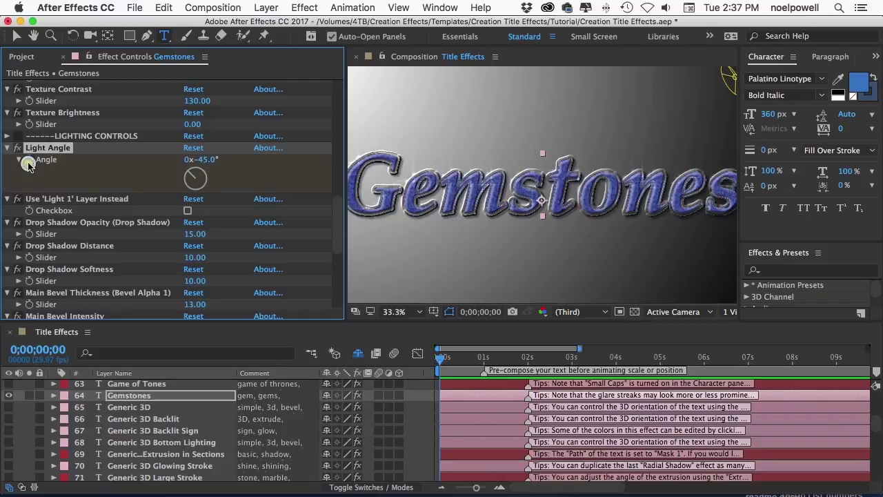
pyautogui.click(485, 359)
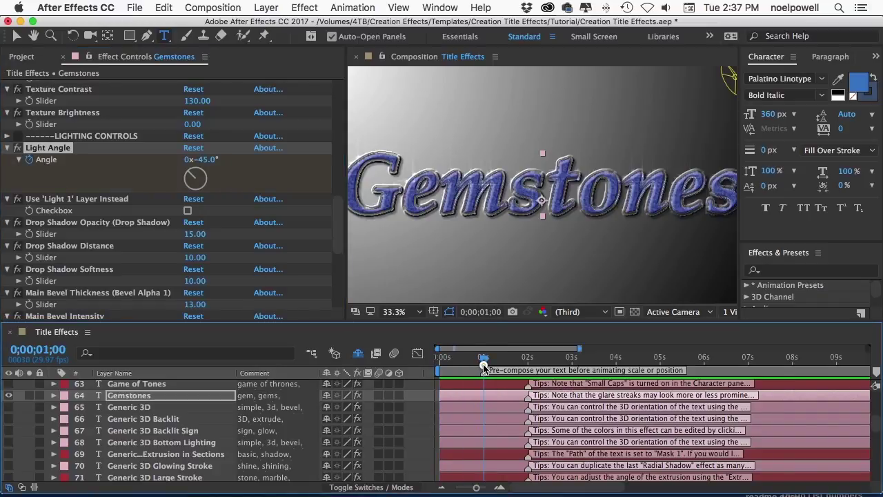
pyautogui.click(225, 161)
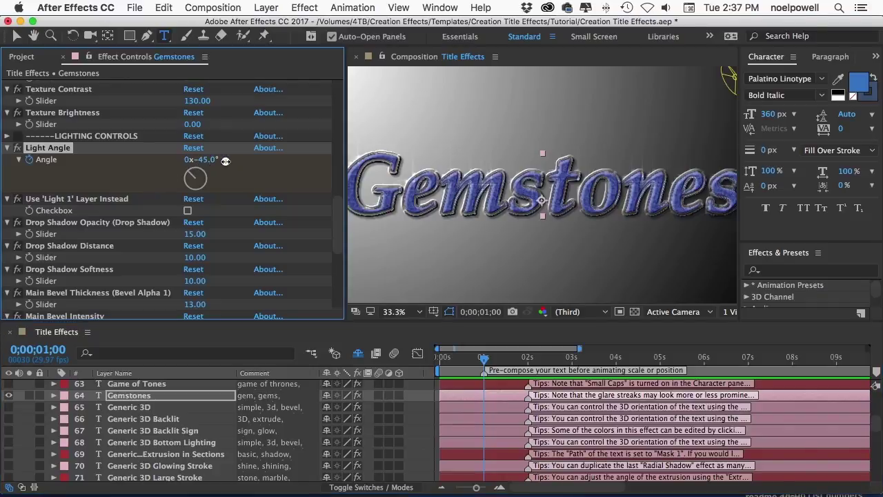
pyautogui.moveTo(226, 160); pyautogui.dragTo(275, 163)
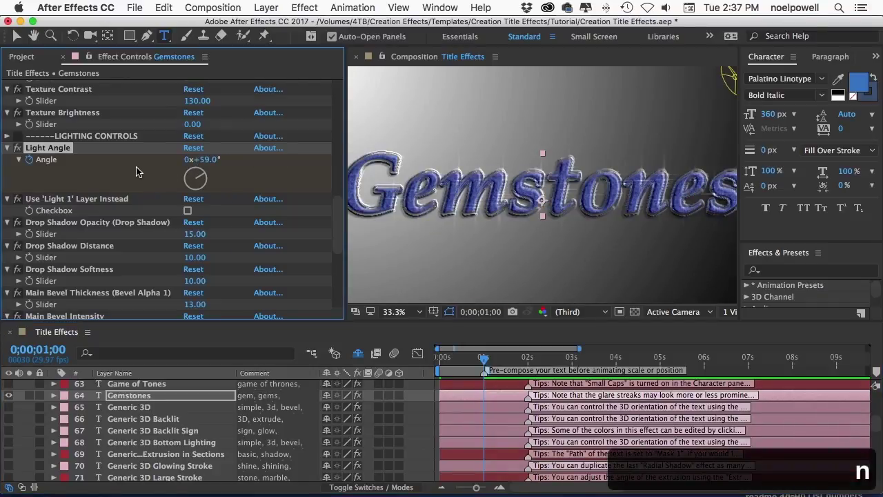
# - Preview the lighting animation and reveal the Gemstones layer's keyframed Angle property
pyautogui.press('space')
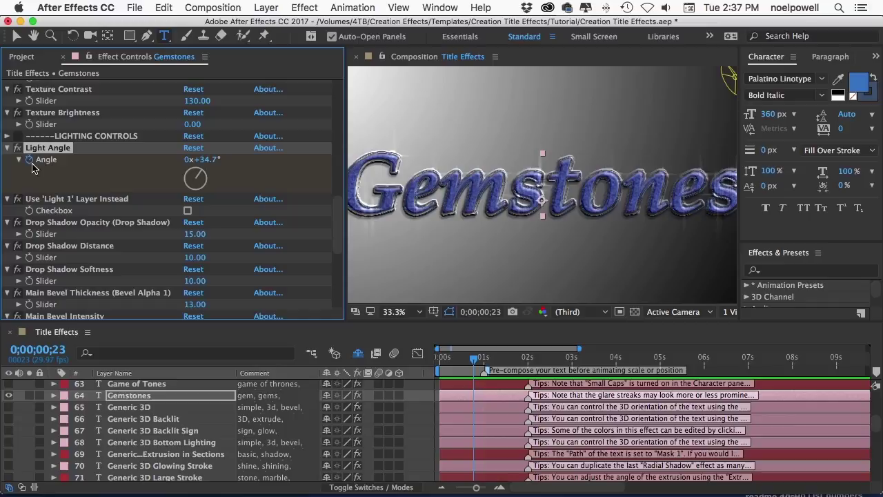
pyautogui.click(165, 396)
pyautogui.press('u')
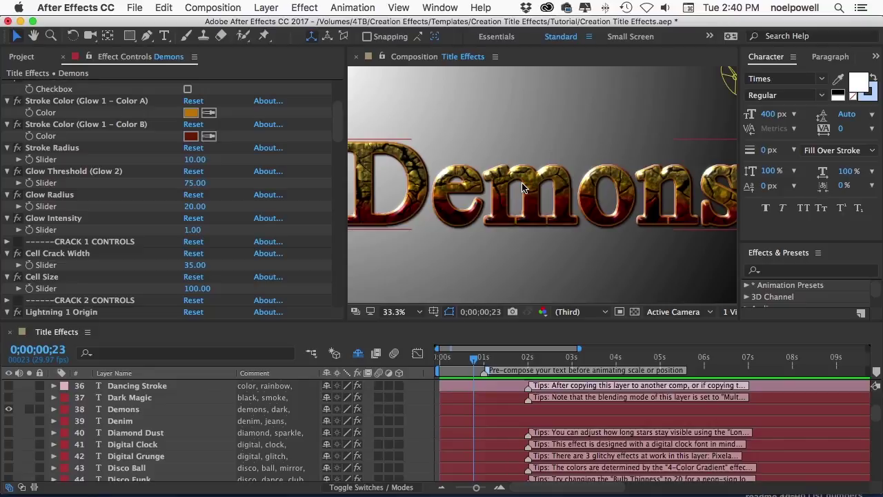
# - Scale the Demons layer to 429% and reduce its font size to 112 px
pyautogui.click(54, 409)
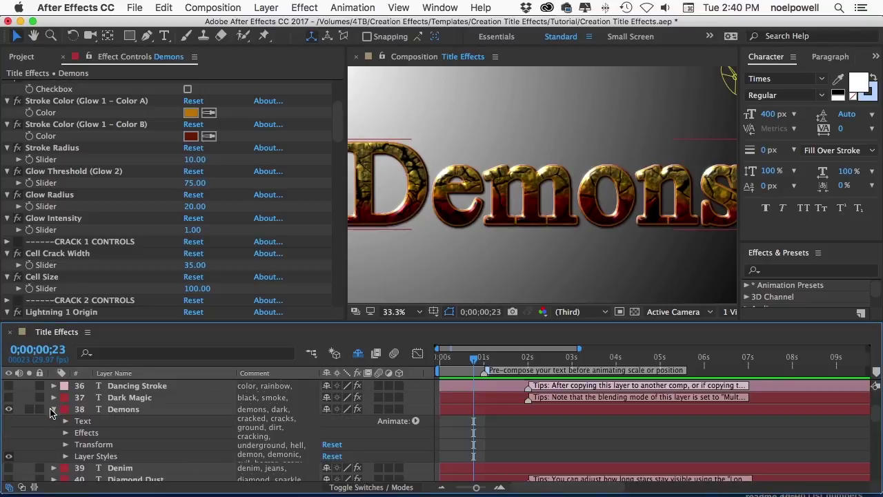
pyautogui.click(64, 446)
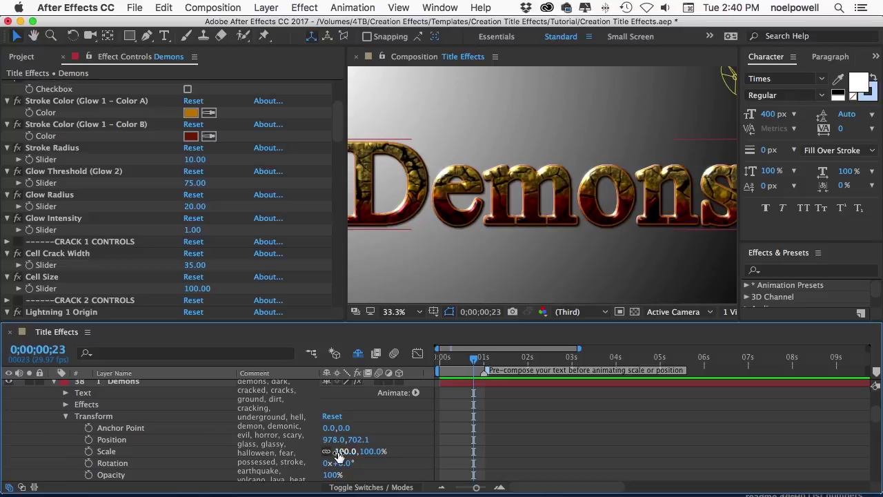
pyautogui.moveTo(338, 452); pyautogui.dragTo(570, 455)
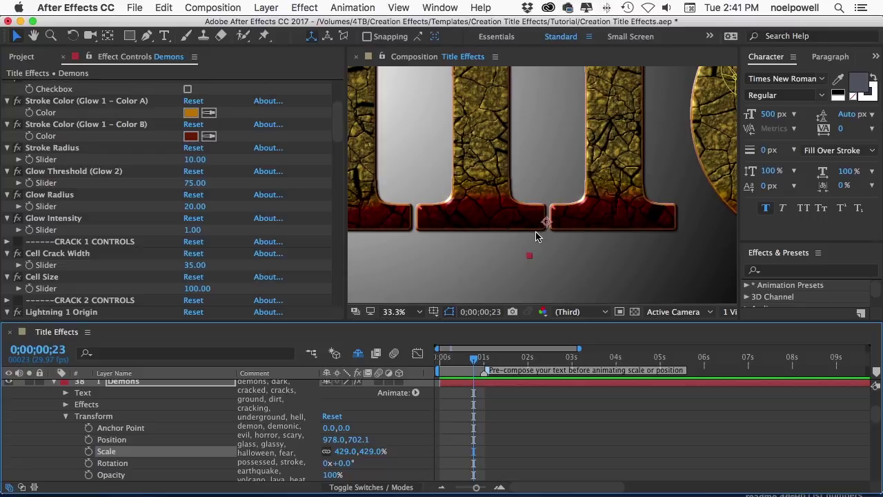
pyautogui.moveTo(773, 114); pyautogui.dragTo(467, 114)
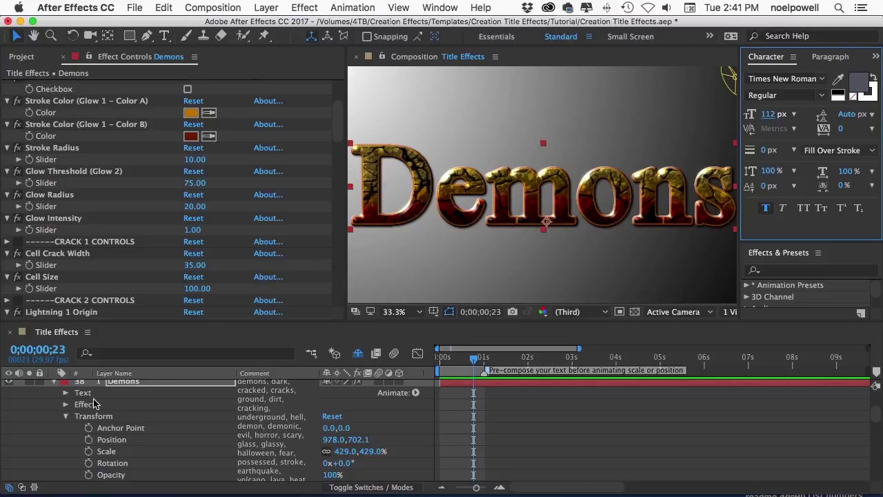
pyautogui.click(54, 381)
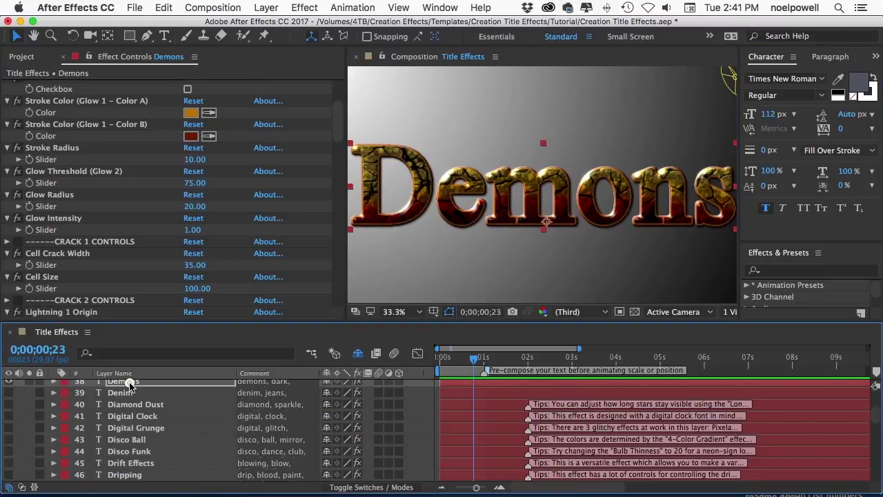
# - Create Comp 1 with HDTV 1080 settings: 1920×1080, 29.97 fps, 8 seconds
pyautogui.scroll(3, 131, 384)
pyautogui.scroll(15, 131, 397)
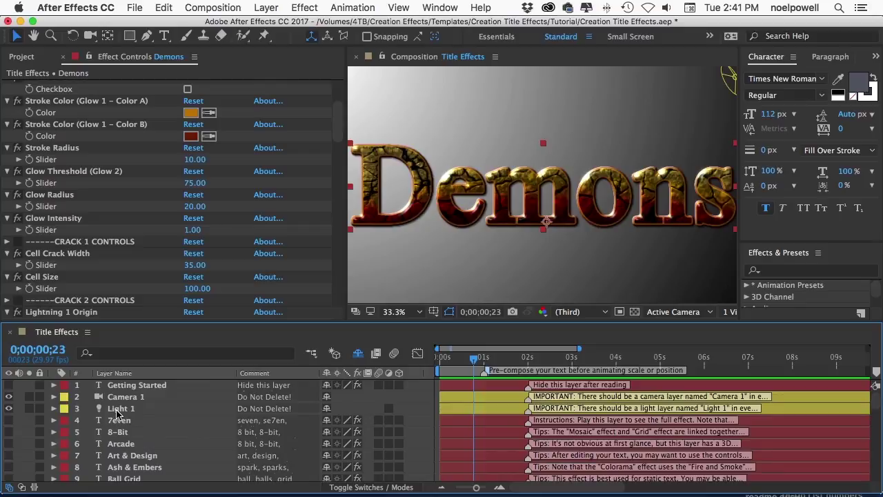
pyautogui.click(117, 411)
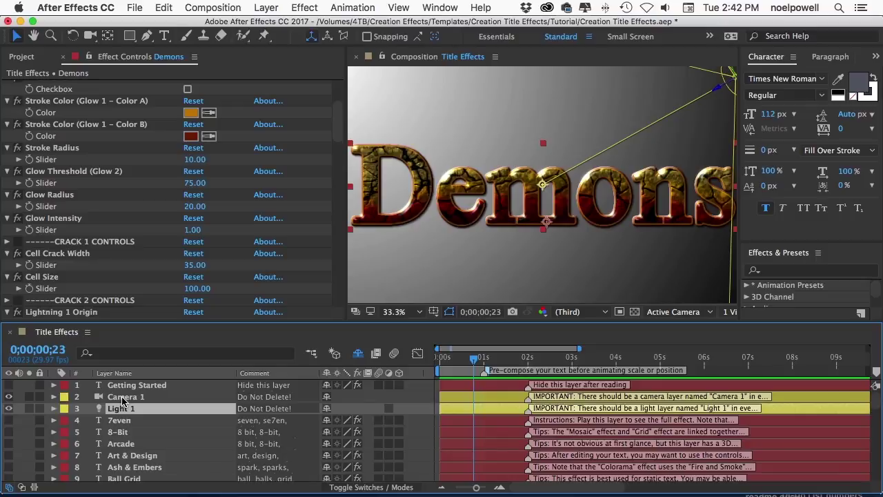
pyautogui.click(264, 10)
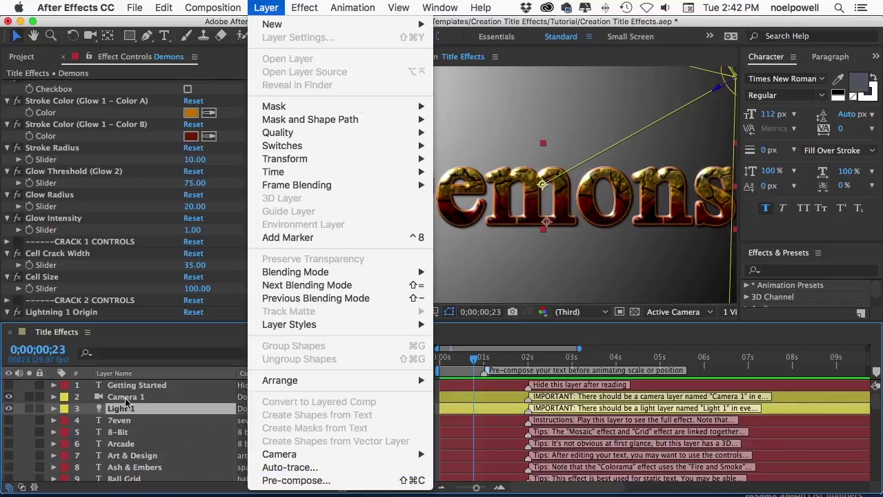
pyautogui.click(147, 412)
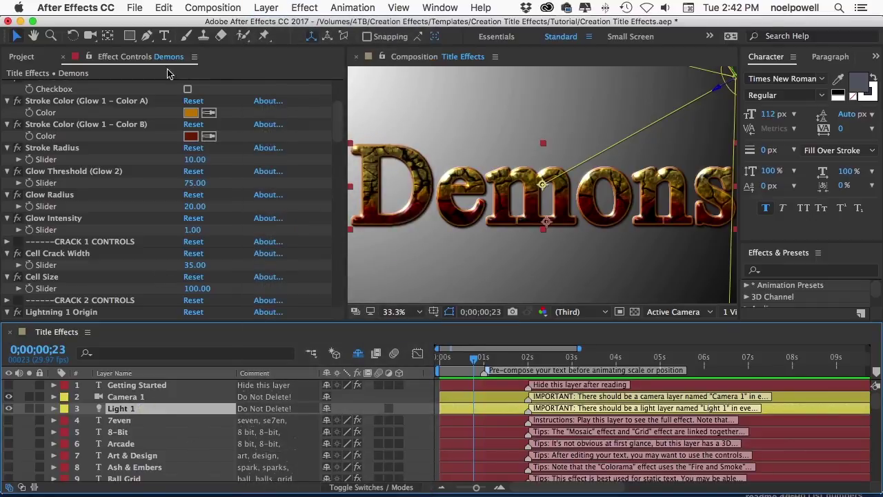
pyautogui.click(205, 7)
pyautogui.click(198, 26)
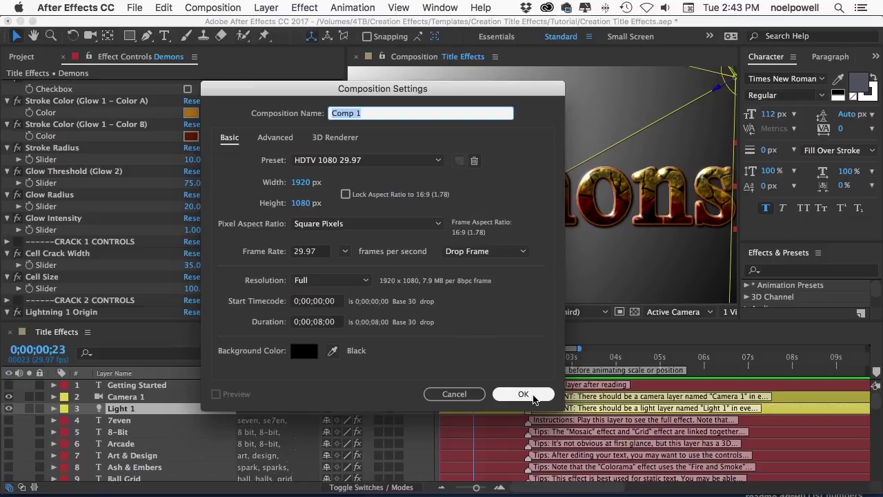
pyautogui.click(523, 394)
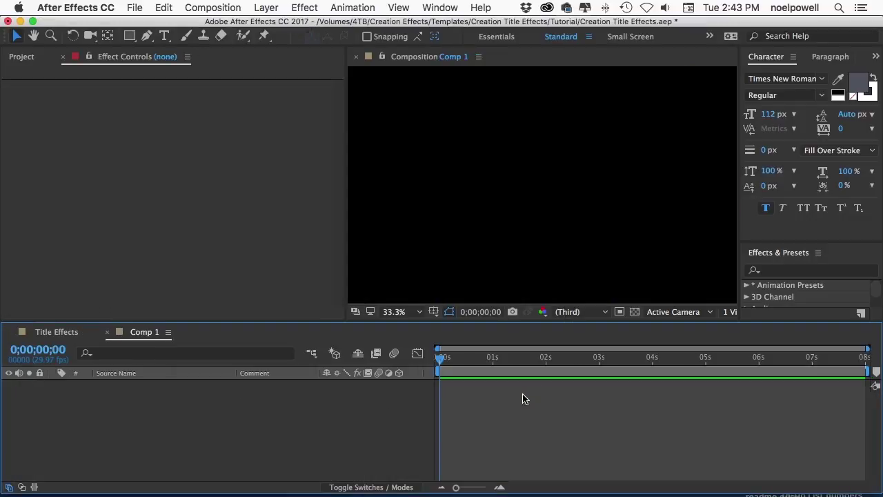
# - Paste the copied Demons and Light 1 layers into Comp 1
pyautogui.click(164, 7)
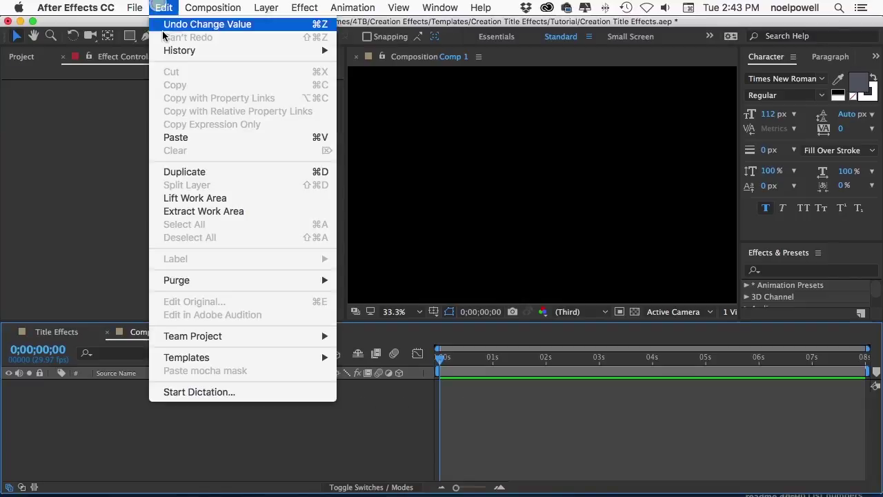
pyautogui.click(176, 136)
pyautogui.click(135, 452)
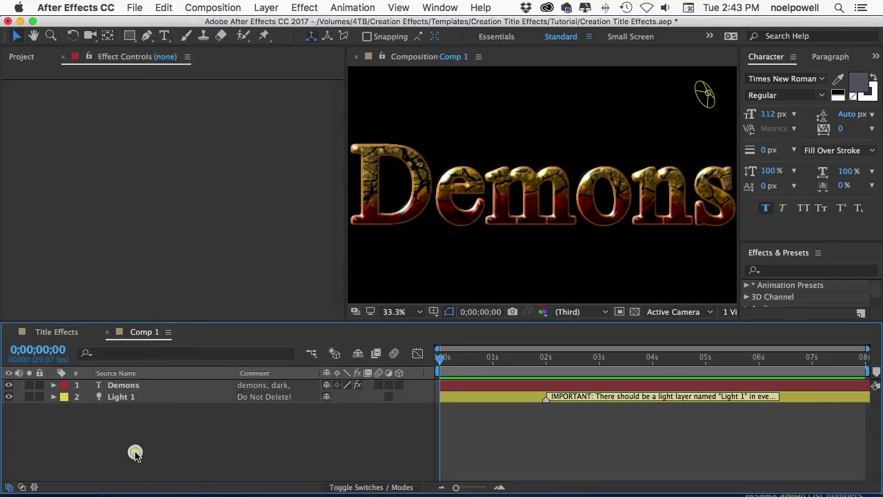
# - Nest Comp 1 in Title Effects at 39% scale, positioned above the main title
pyautogui.click(57, 331)
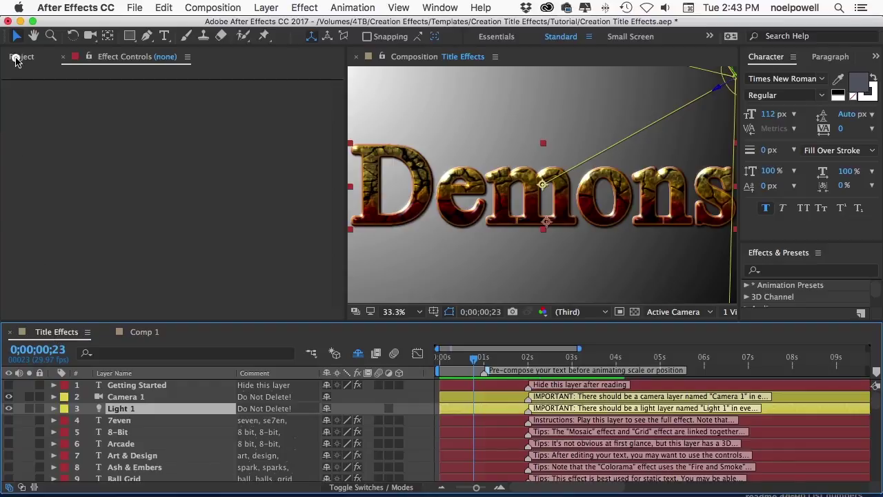
pyautogui.click(21, 57)
pyautogui.moveTo(38, 196); pyautogui.dragTo(113, 387)
pyautogui.press('s')
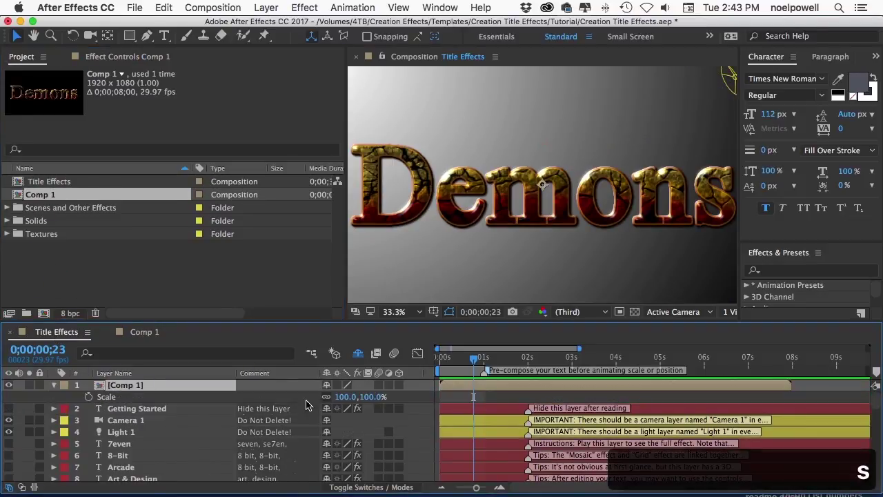
pyautogui.moveTo(345, 397); pyautogui.dragTo(303, 397)
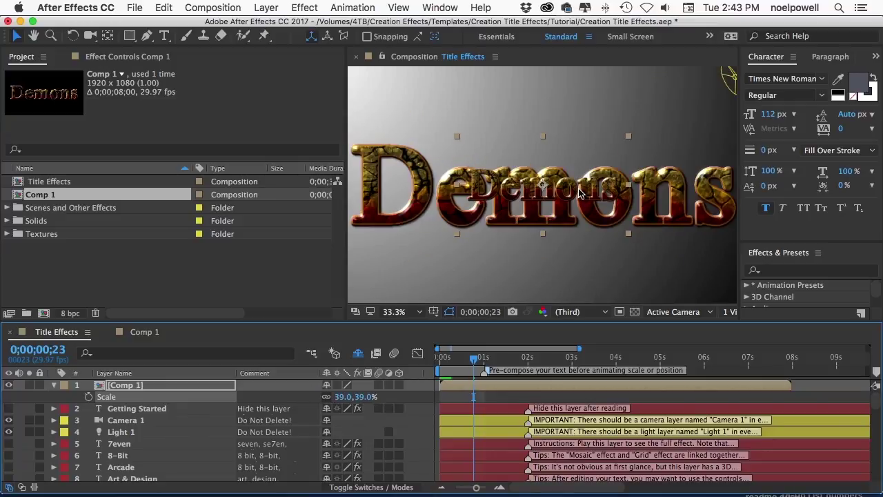
pyautogui.moveTo(582, 182); pyautogui.dragTo(593, 125)
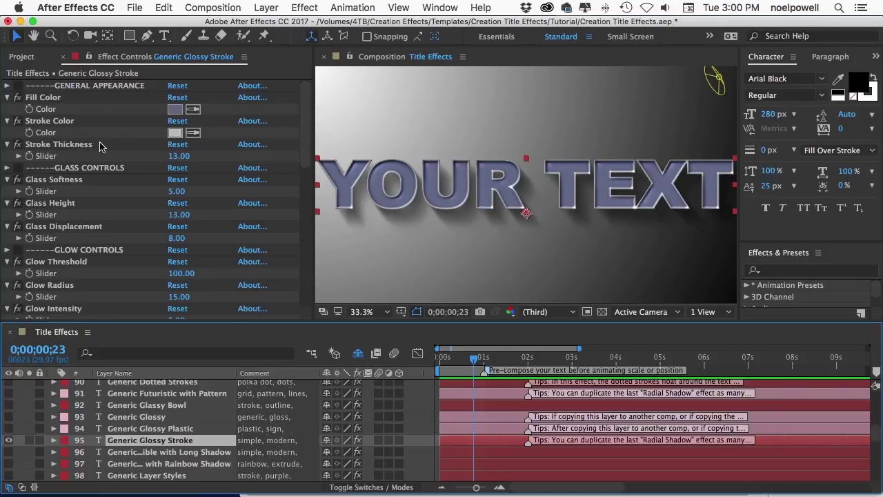
# - Review the Generic Glossy Stroke effects, toggling CC Glass off and on to compare
pyautogui.moveTo(302, 118); pyautogui.dragTo(278, 286)
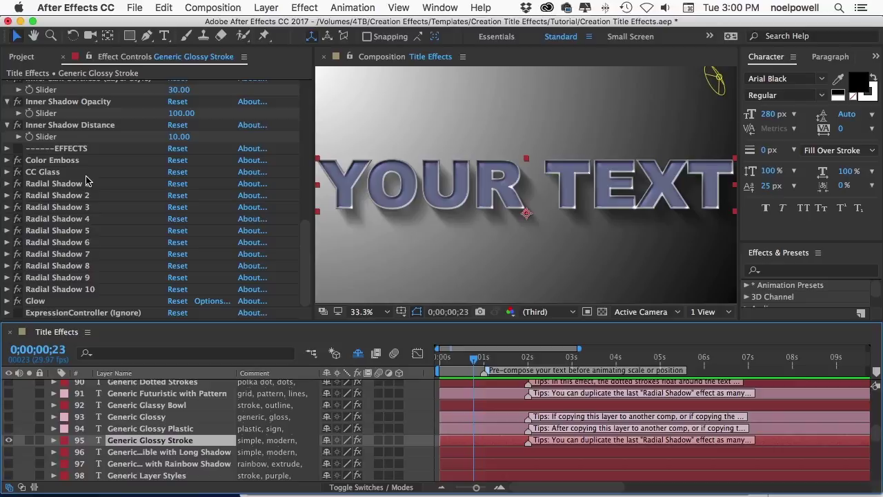
pyautogui.scroll(3, 86, 181)
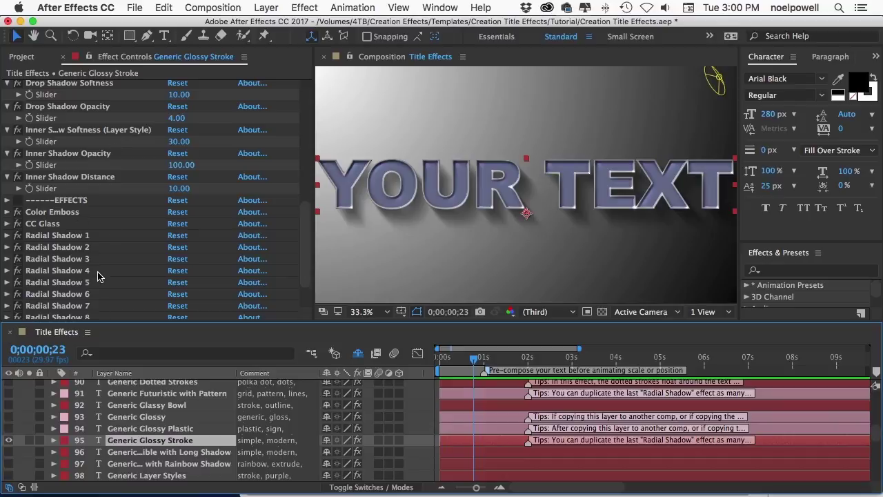
pyautogui.click(65, 212)
pyautogui.click(65, 236)
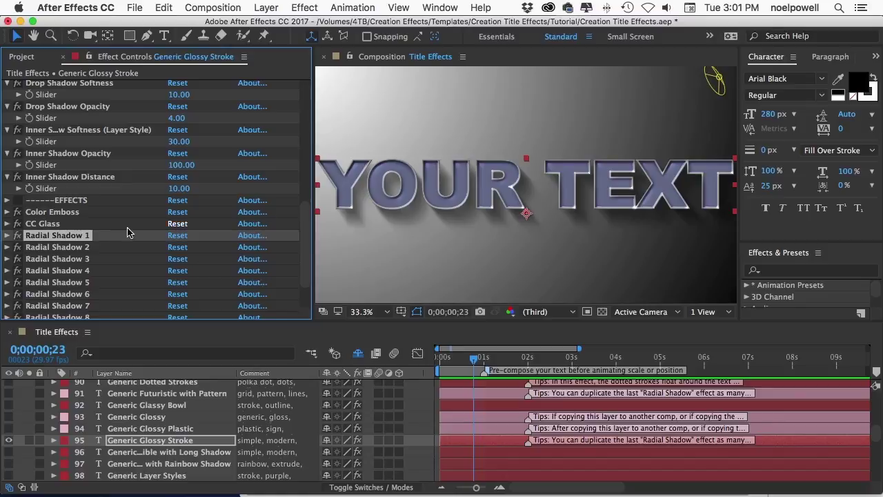
pyautogui.click(18, 224)
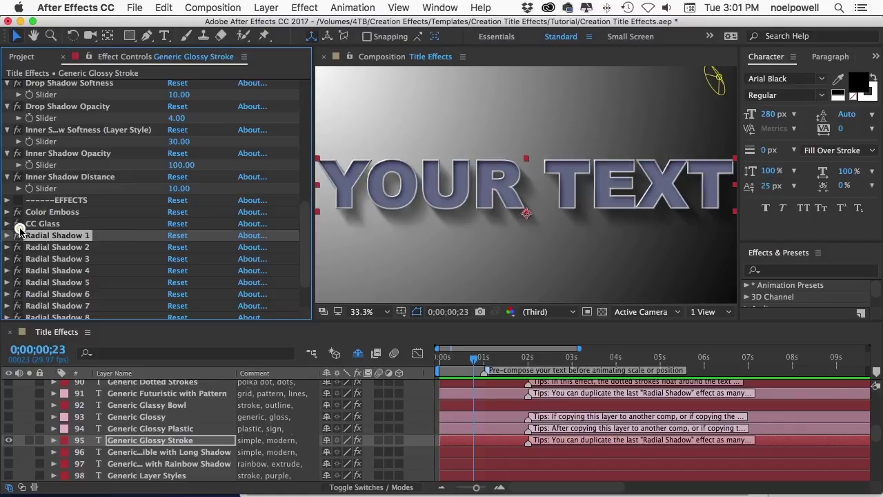
pyautogui.click(18, 224)
# - Enter 180 as the CC Glass Light Direction
pyautogui.click(28, 225)
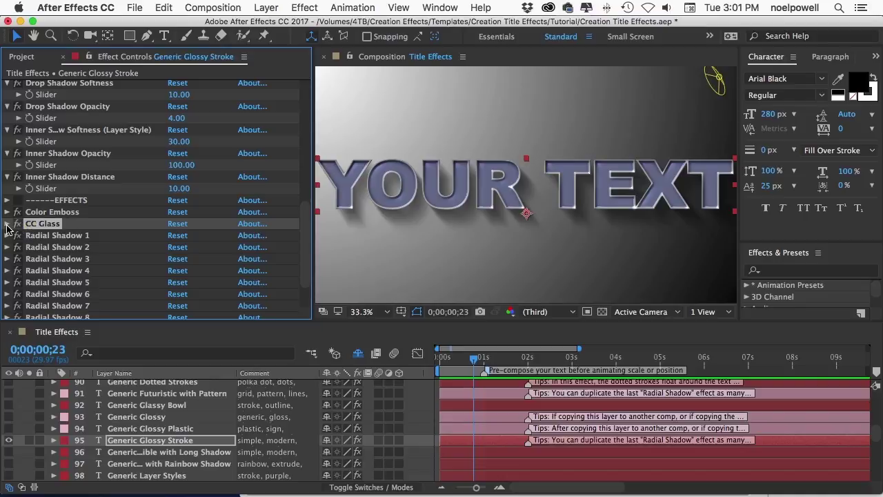
pyautogui.click(6, 224)
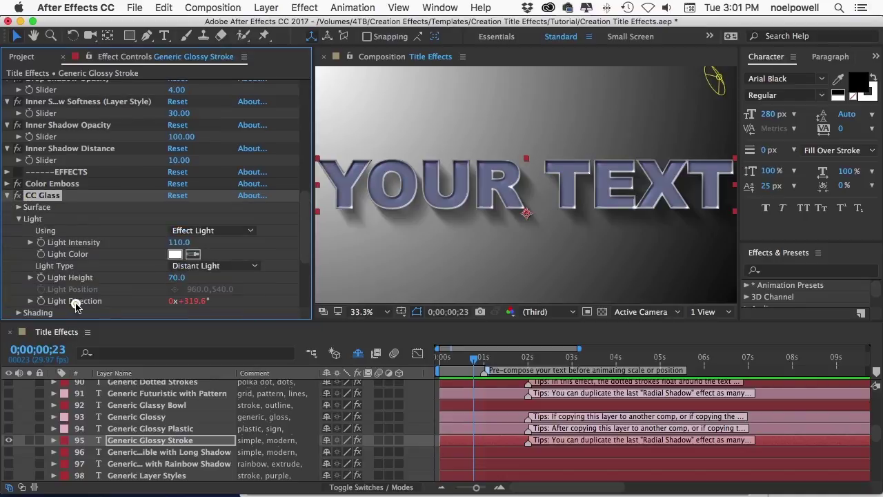
pyautogui.click(193, 301)
pyautogui.write('180')
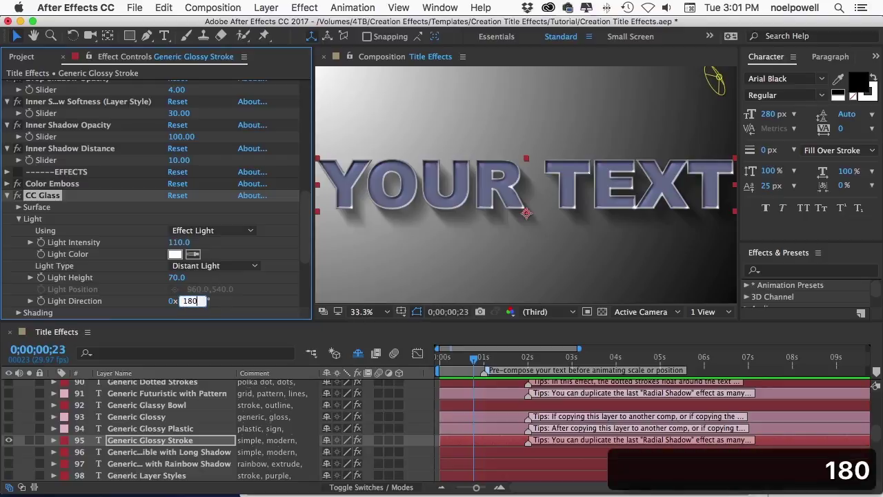
pyautogui.press('Return')
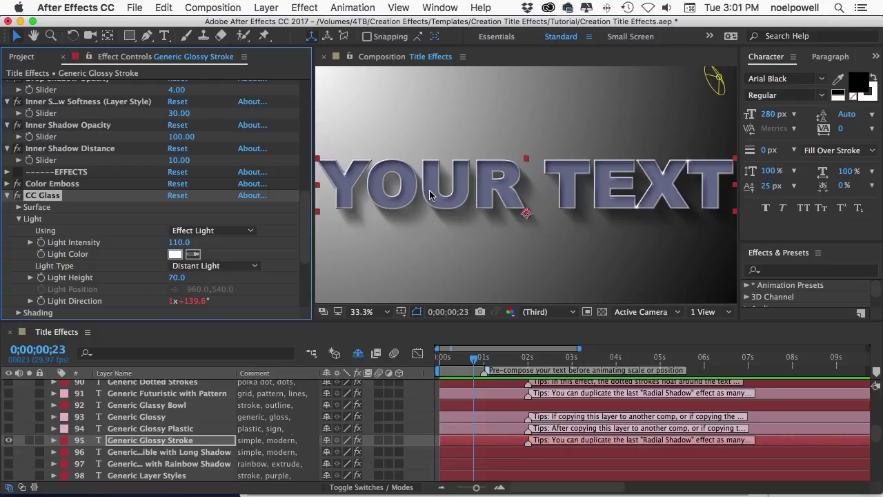
pyautogui.scroll(5, 76, 193)
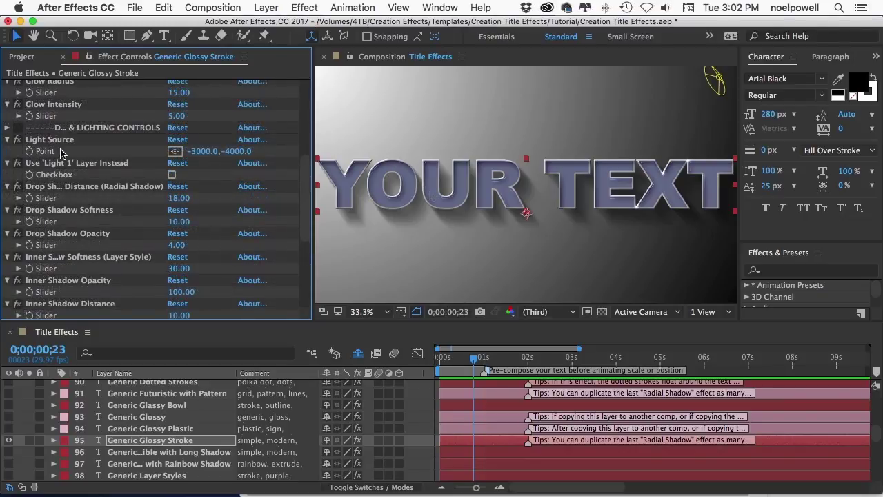
# - Turn on 'Use Light 1 Layer Instead' for the text and drag Light 1 to the scene's upper left
pyautogui.click(69, 141)
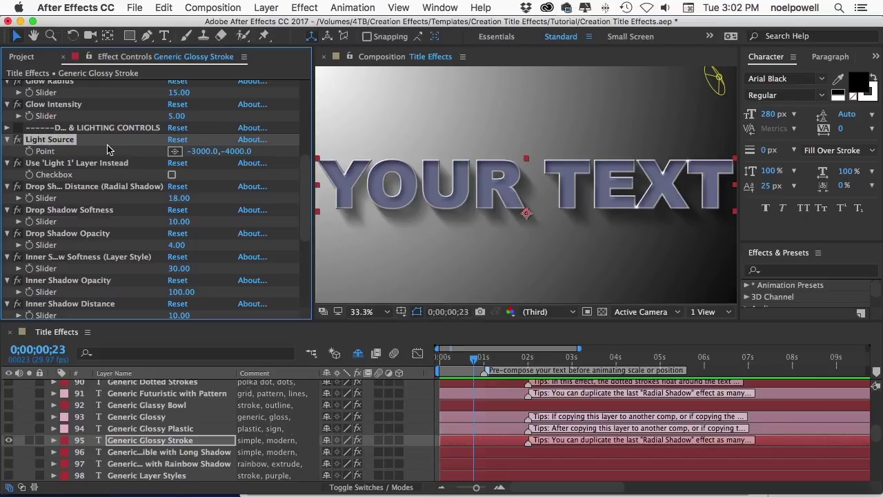
pyautogui.click(64, 166)
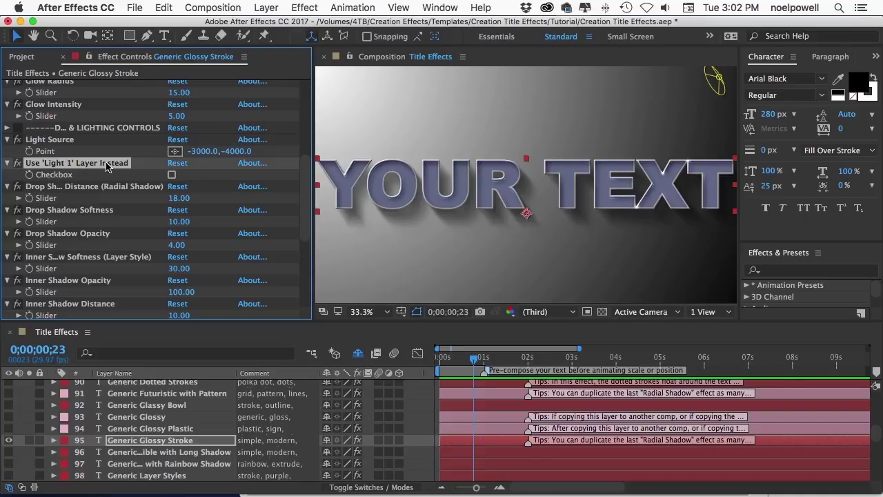
pyautogui.click(172, 174)
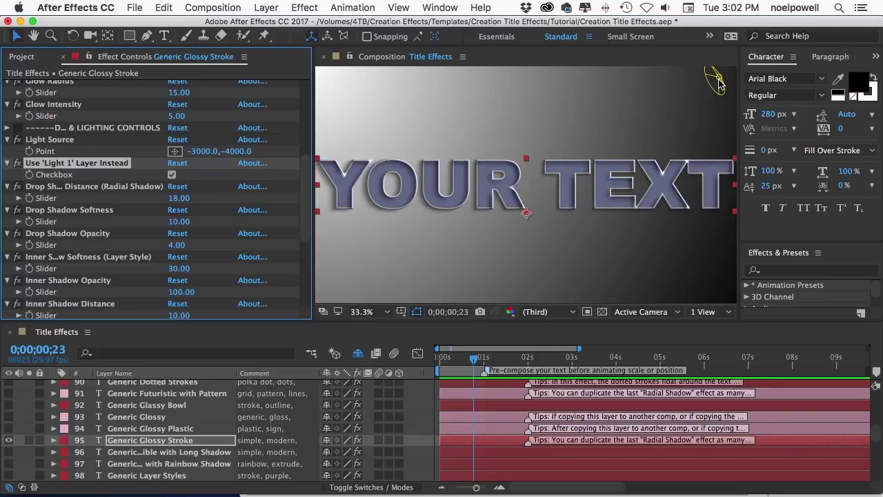
pyautogui.moveTo(719, 83); pyautogui.dragTo(371, 137)
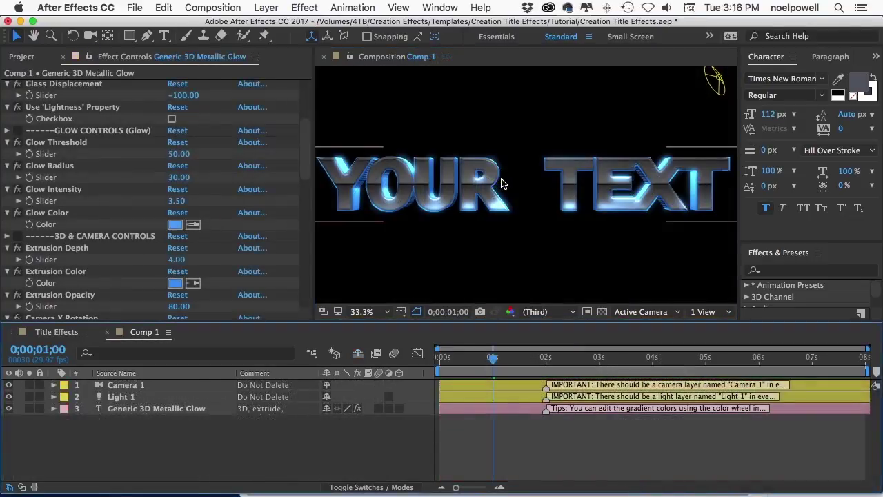
# - Toggle the Use Camera Layer Instead option on, then back off
pyautogui.scroll(-10, 48, 273)
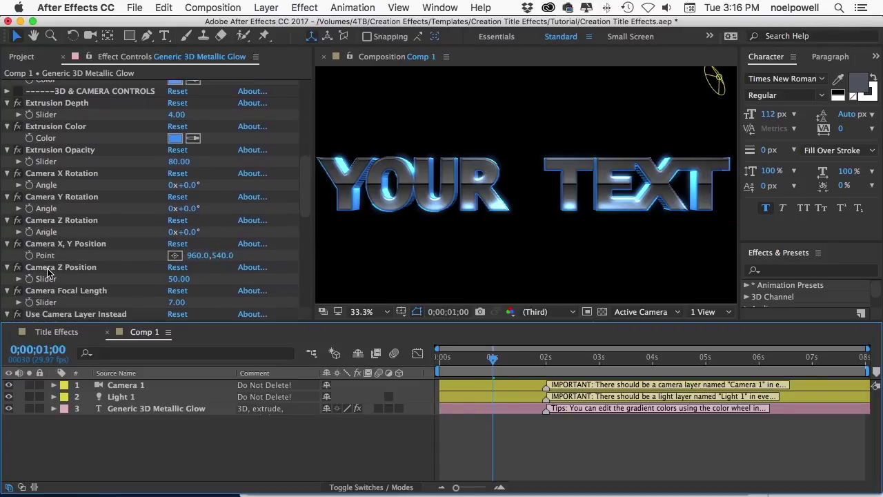
pyautogui.scroll(-1, 49, 273)
pyautogui.click(62, 234)
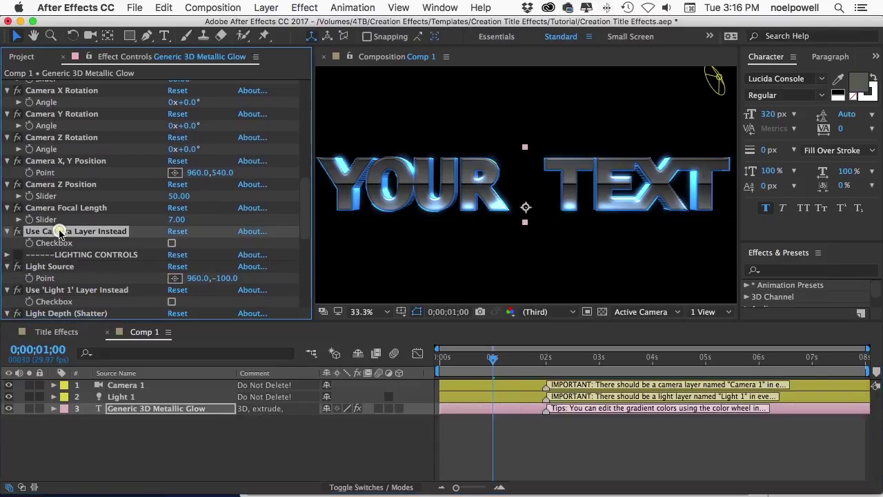
pyautogui.click(171, 244)
pyautogui.click(171, 244)
# - Select Camera 1 and browse the Generic 3D Metallic Glow layer's effects, including Shatter
pyautogui.click(138, 411)
pyautogui.click(126, 386)
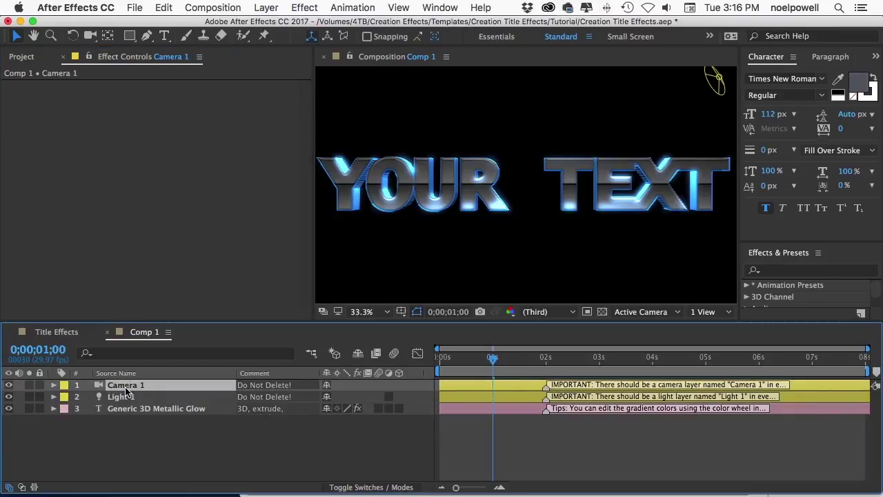
pyautogui.click(145, 408)
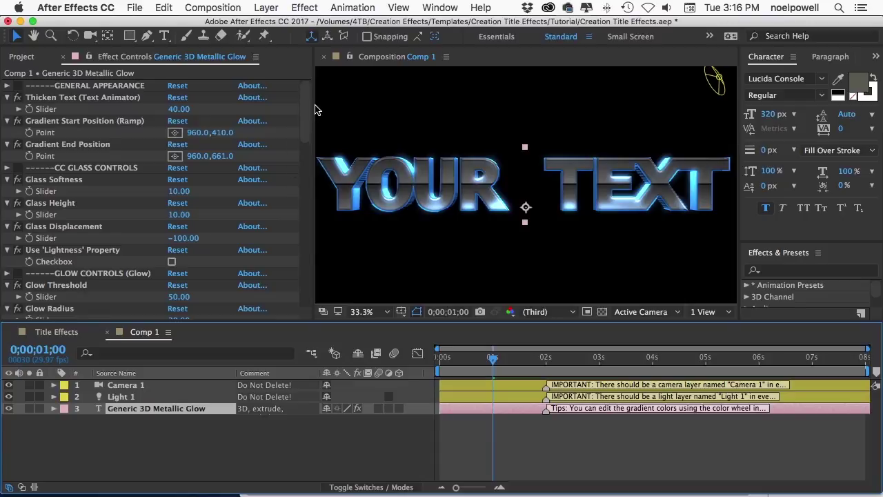
pyautogui.scroll(-10, 307, 112)
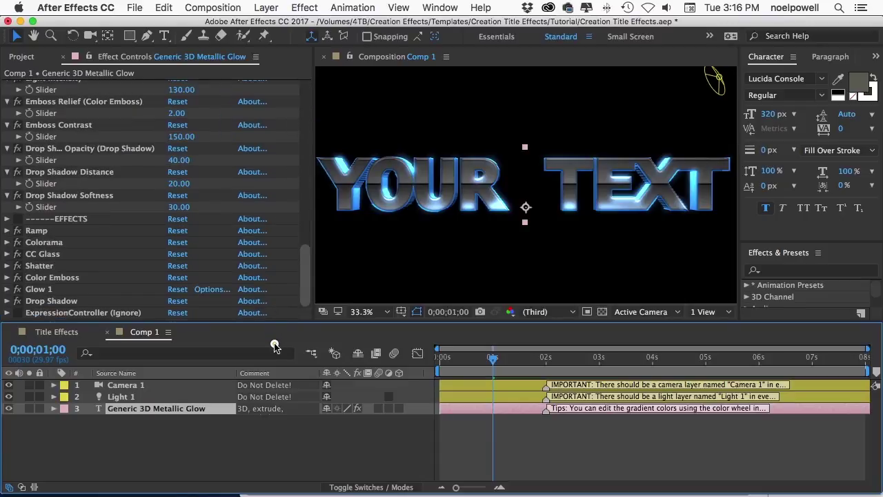
pyautogui.click(41, 267)
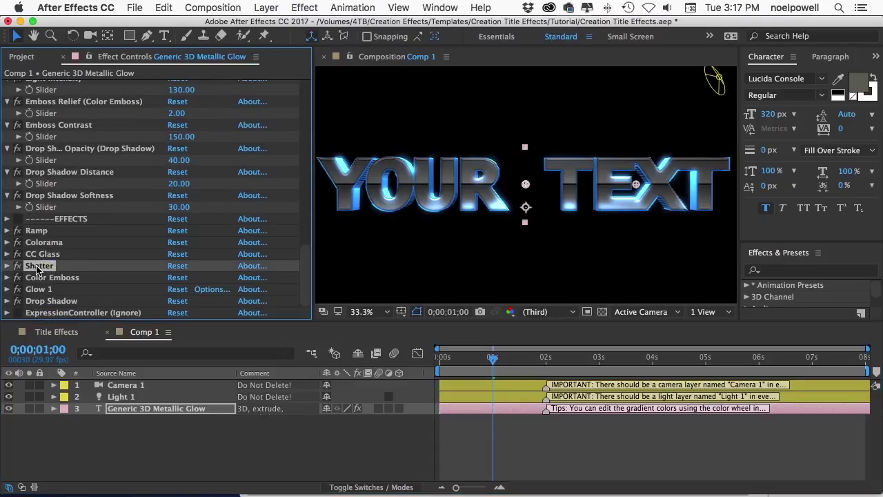
pyautogui.scroll(10, 36, 269)
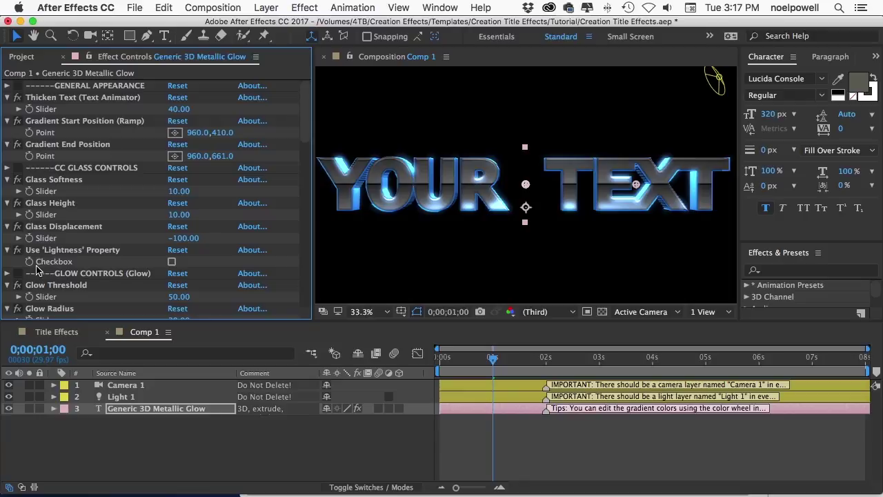
pyautogui.scroll(-5, 36, 269)
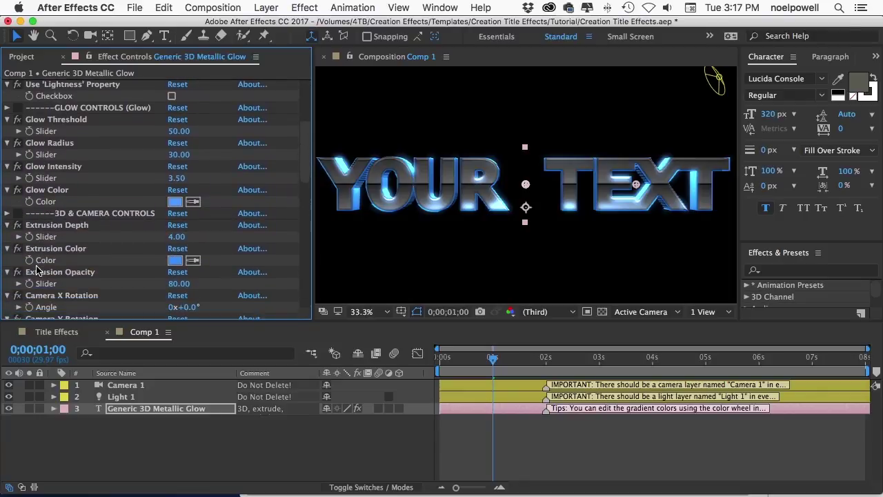
# - Increase Extrusion Depth from 4 to 23 under 3D & Camera Controls
pyautogui.click(69, 205)
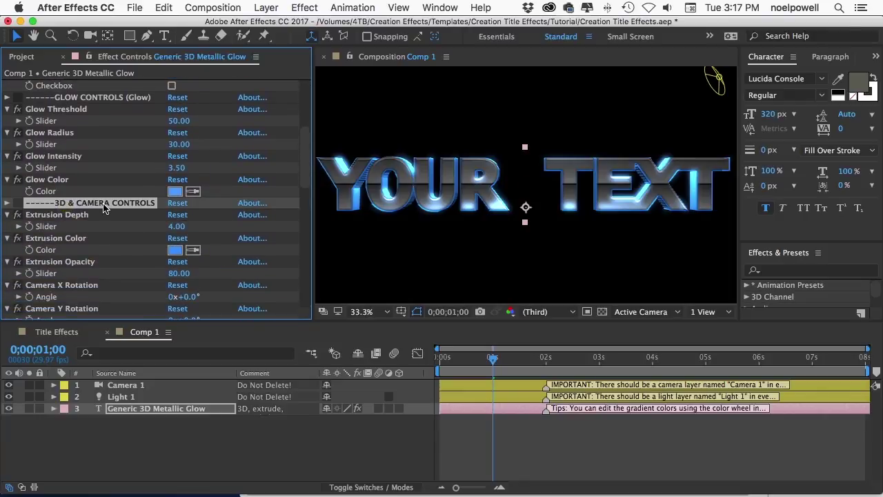
pyautogui.scroll(-3, 111, 165)
pyautogui.click(82, 143)
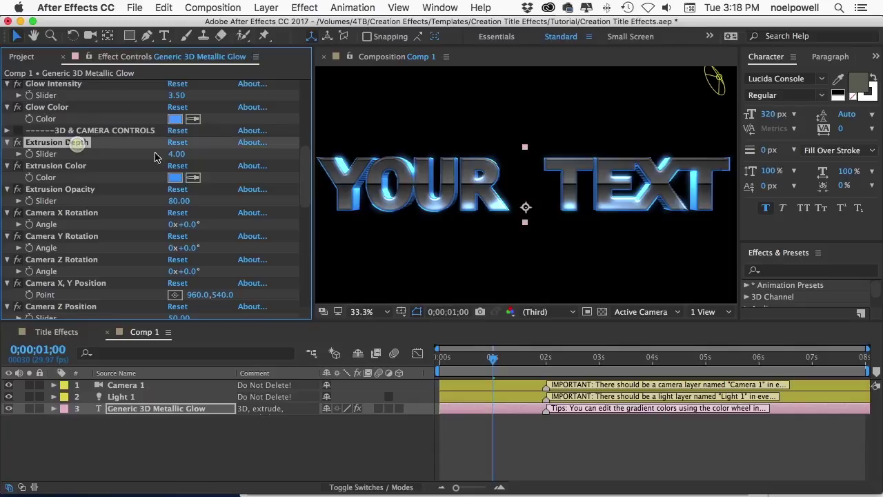
pyautogui.moveTo(173, 157); pyautogui.dragTo(186, 158)
# - Set the Extrusion Color to a dark teal
pyautogui.click(174, 177)
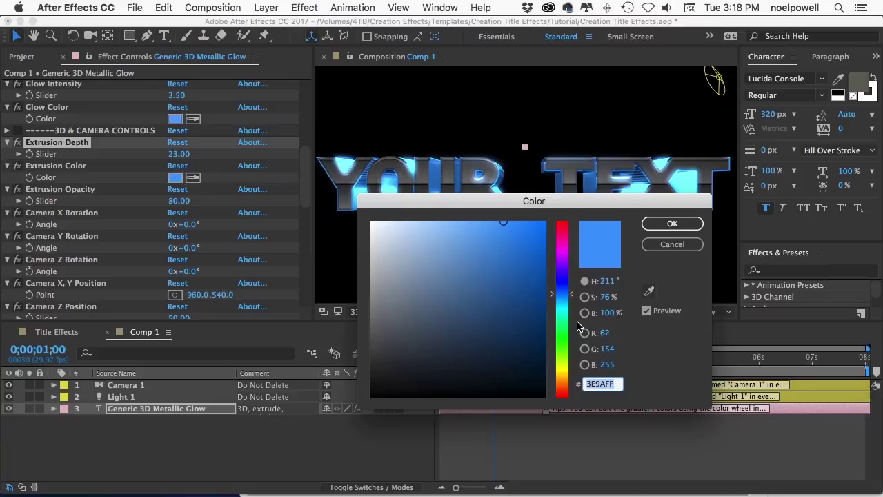
pyautogui.moveTo(556, 324); pyautogui.dragTo(556, 312)
pyautogui.click(513, 242)
pyautogui.click(515, 271)
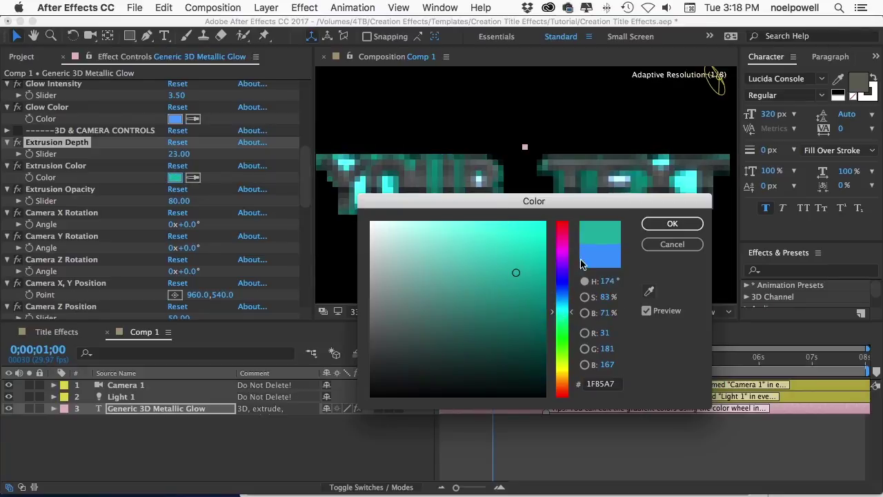
pyautogui.click(671, 223)
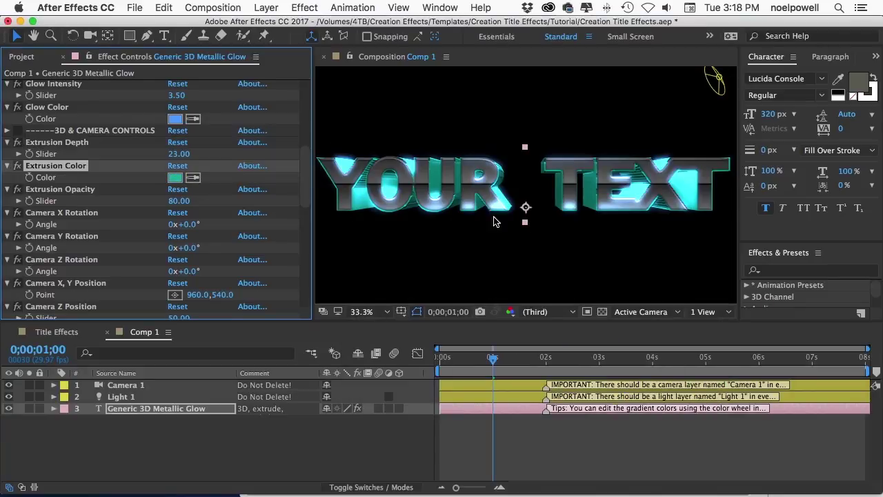
# - Rotate the camera 34° around the Y axis and enable Use Camera Layer Instead
pyautogui.moveTo(185, 248); pyautogui.dragTo(208, 248)
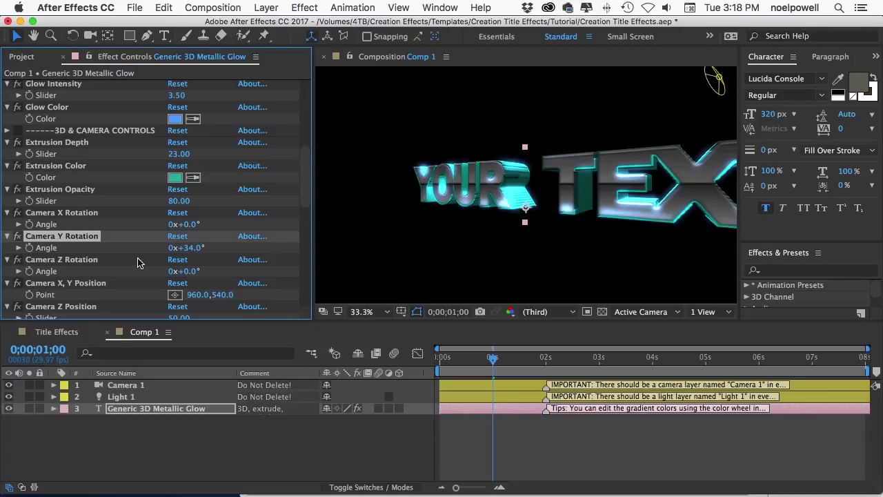
pyautogui.scroll(-5, 138, 260)
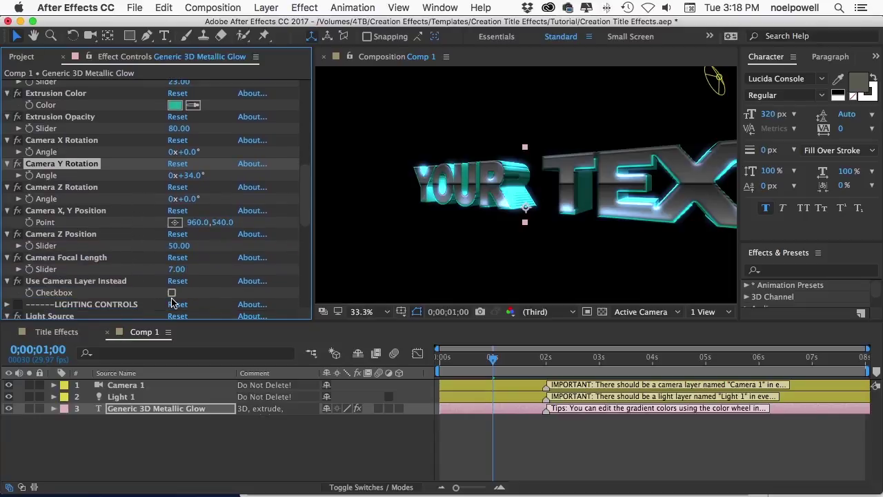
pyautogui.click(172, 294)
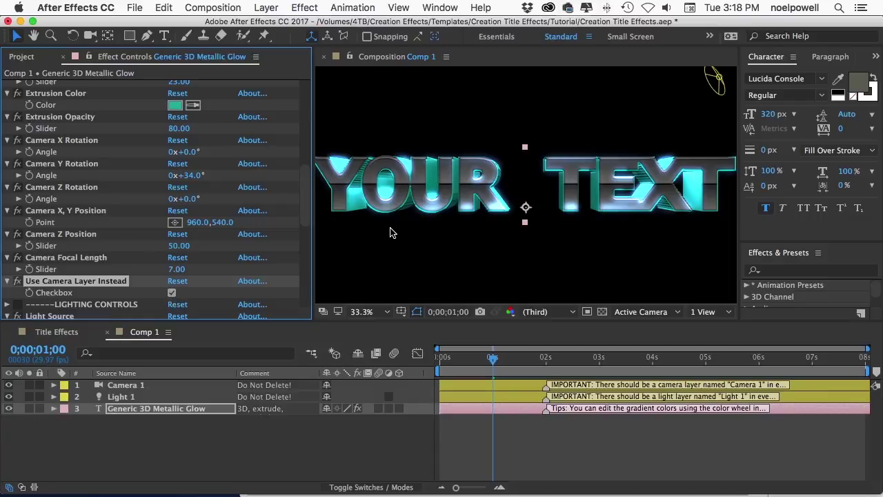
# - Orbit the camera around the 3D text with the Orbit Camera tool
pyautogui.moveTo(91, 36); pyautogui.dragTo(136, 55)
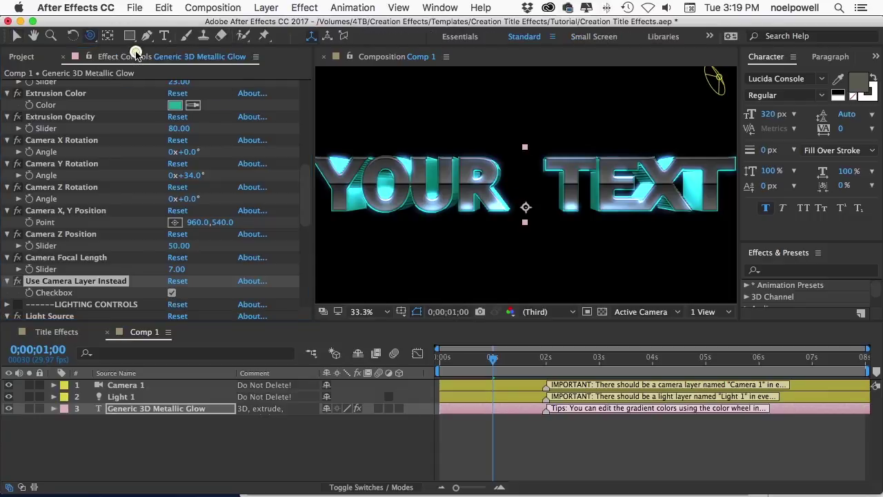
pyautogui.click(707, 189)
pyautogui.moveTo(683, 198); pyautogui.dragTo(643, 203)
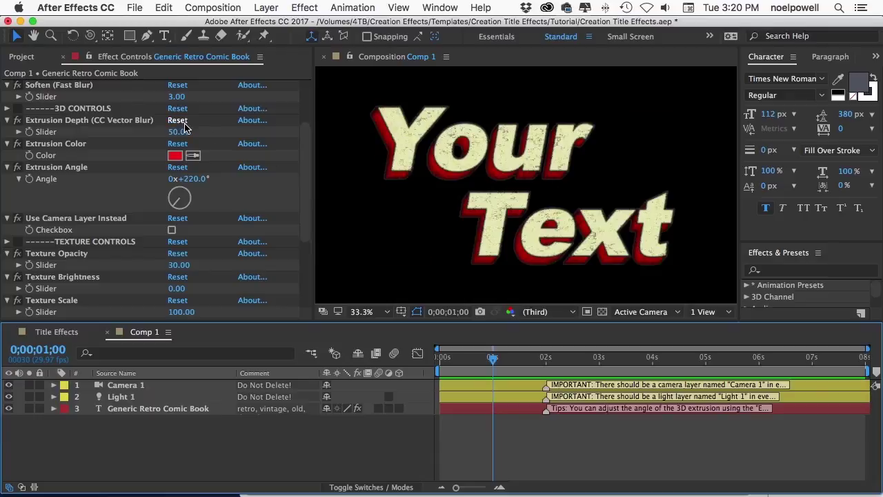
# - Deepen the extrusion from 50 to 80 and change its color from red to yellow
pyautogui.moveTo(179, 131); pyautogui.dragTo(207, 131)
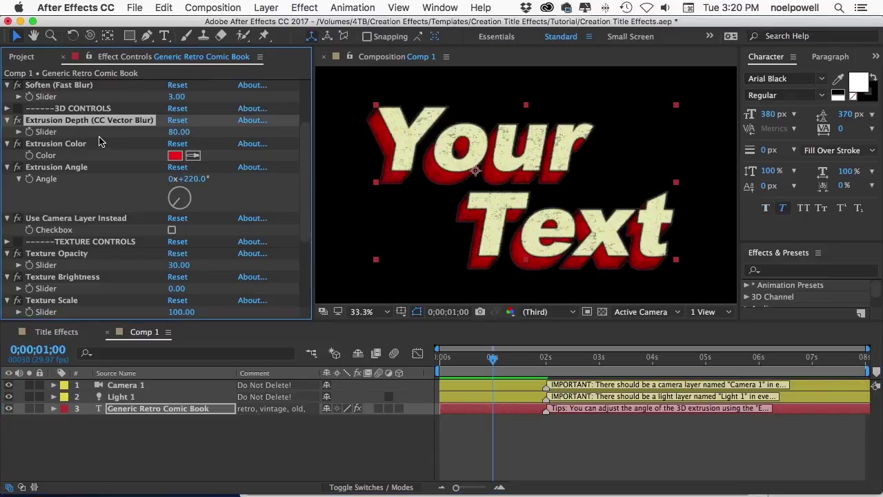
pyautogui.click(174, 156)
pyautogui.click(563, 374)
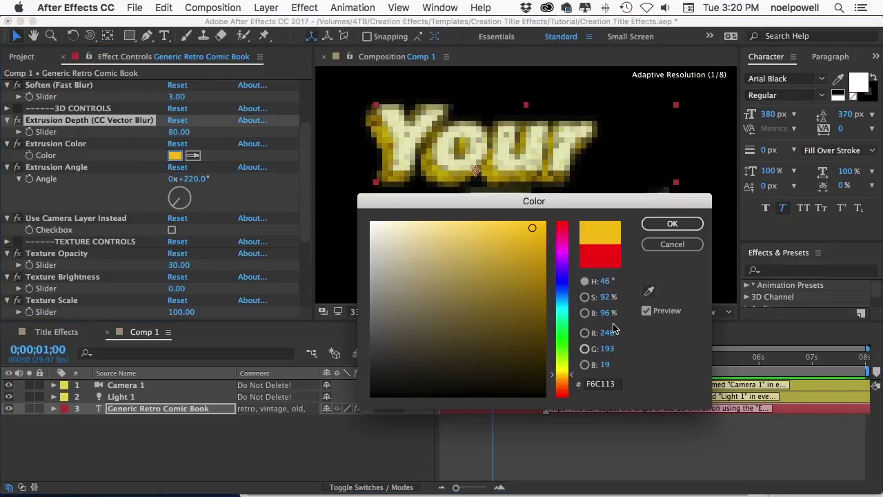
pyautogui.click(673, 223)
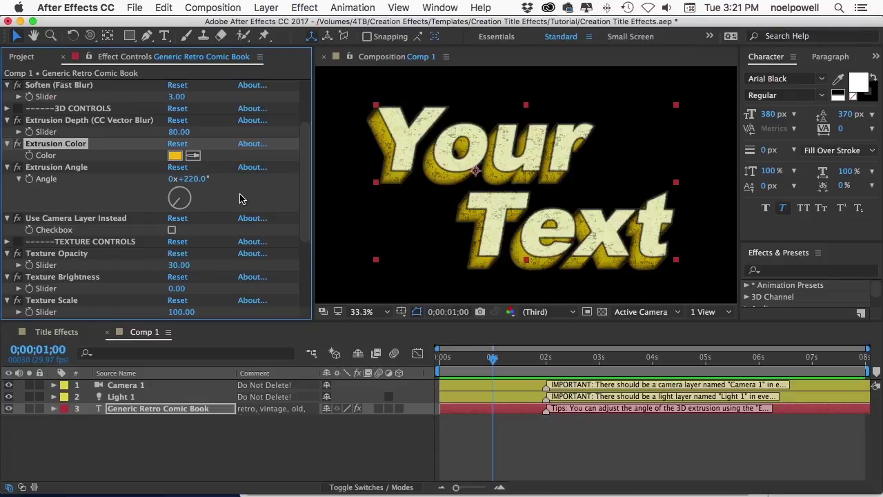
# - Swing the extrusion angle from 220° to 137°, let the scene camera drive it, and orbit the view
pyautogui.moveTo(194, 183); pyautogui.dragTo(135, 179)
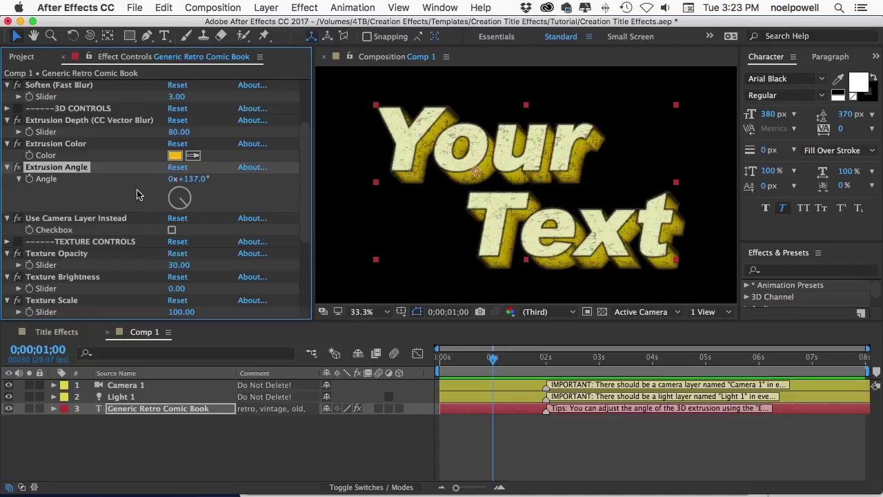
pyautogui.click(116, 220)
pyautogui.click(172, 230)
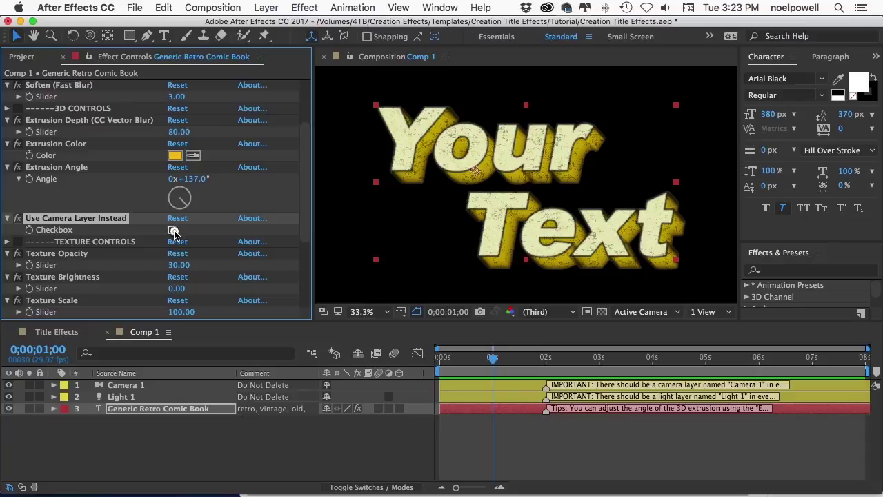
pyautogui.click(90, 35)
pyautogui.moveTo(561, 218); pyautogui.dragTo(676, 111)
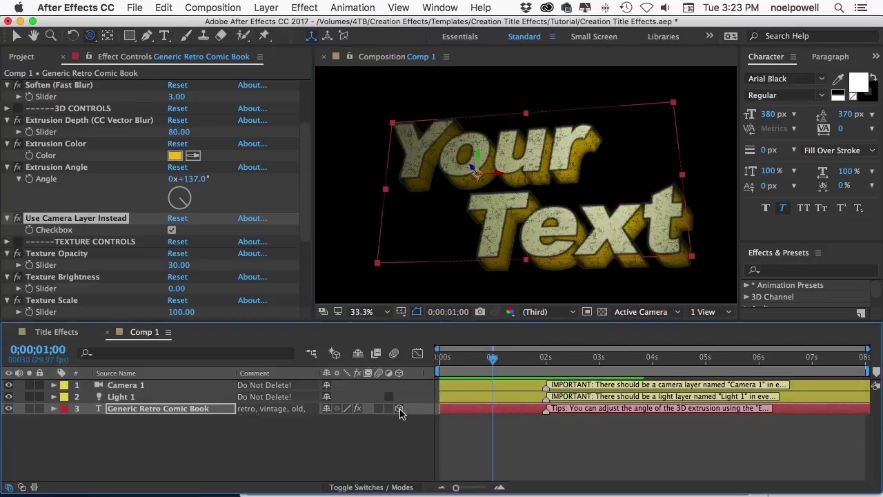
# - Orbit the camera to a tilted view of the yellow-extruded Your Text title
pyautogui.moveTo(606, 228); pyautogui.dragTo(547, 251)
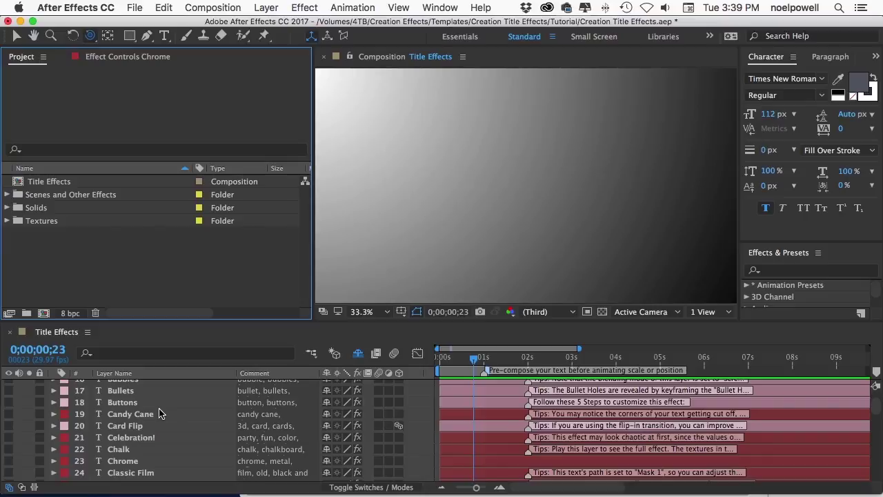
# - Expand the Scenes and Other Effects folder and open the Copy and Paste Effects composition
pyautogui.scroll(-5, 158, 414)
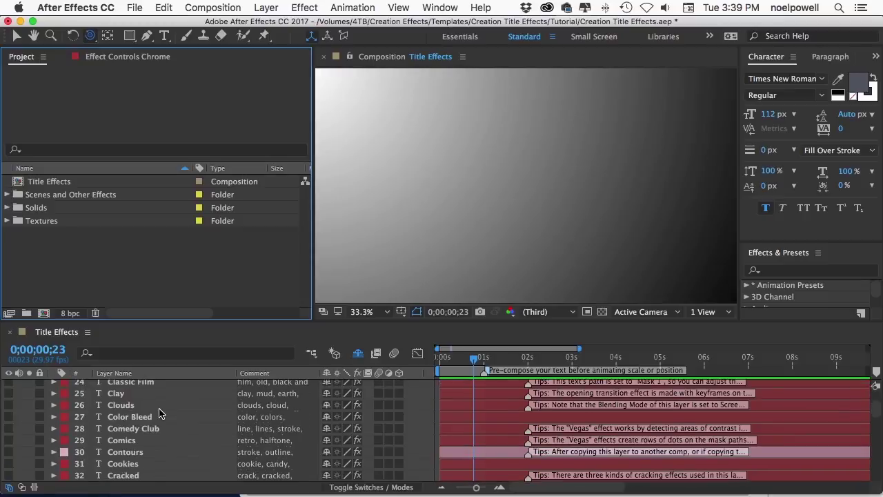
pyautogui.scroll(-5, 159, 413)
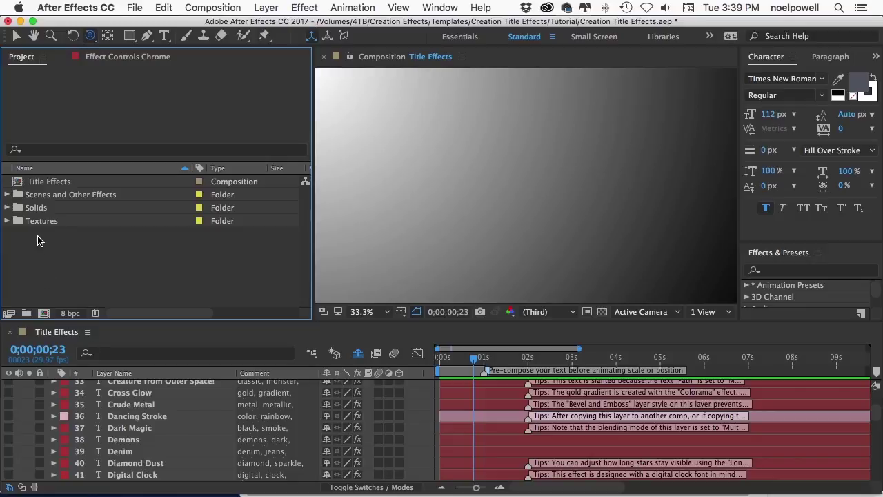
pyautogui.click(7, 196)
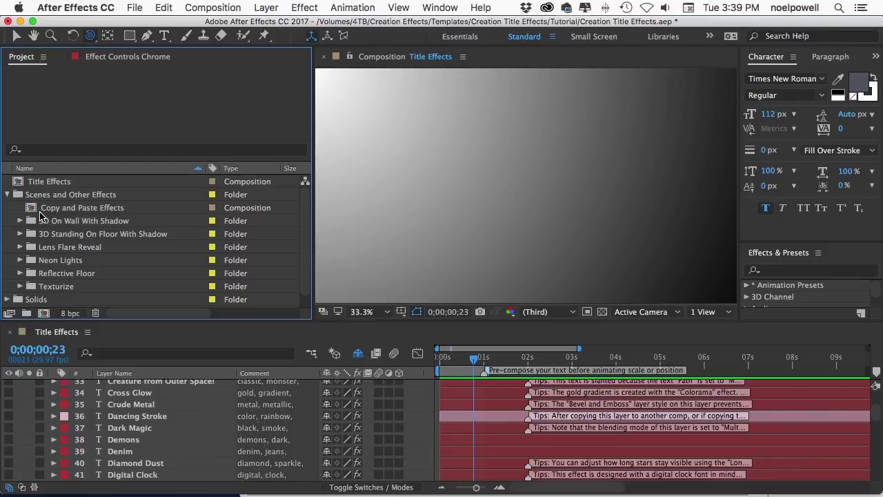
pyautogui.click(52, 208)
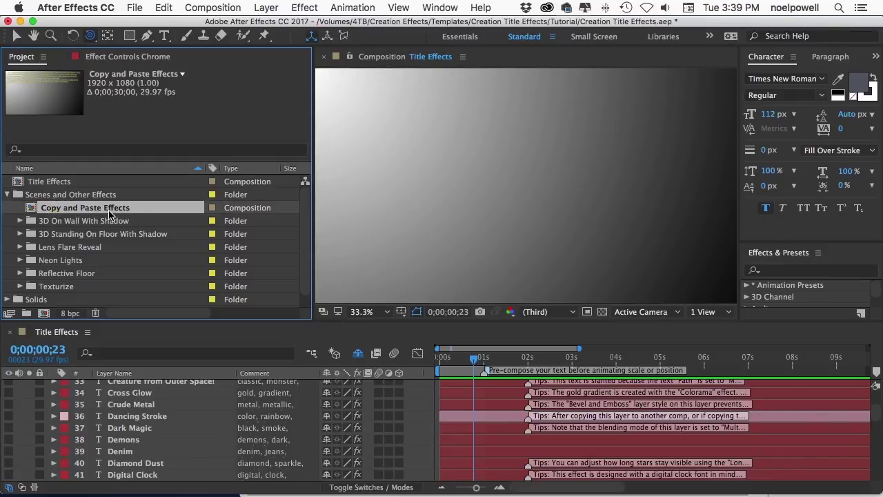
pyautogui.click(95, 196)
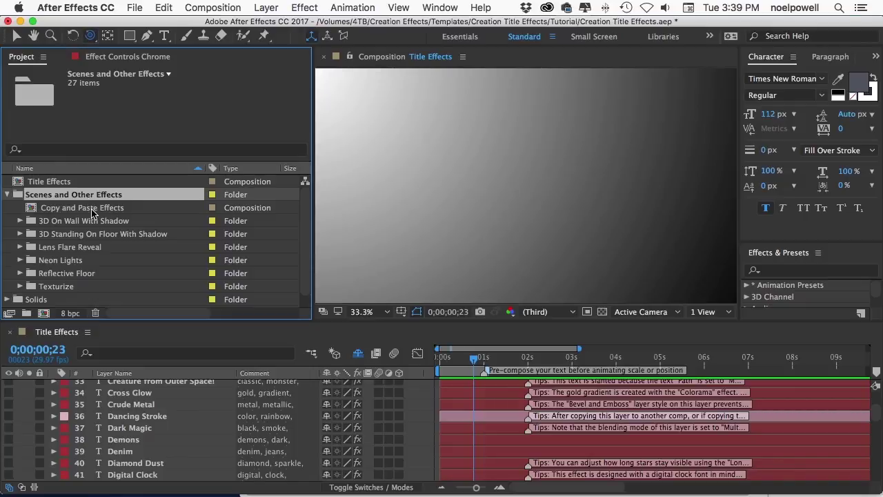
pyautogui.doubleClick(92, 210)
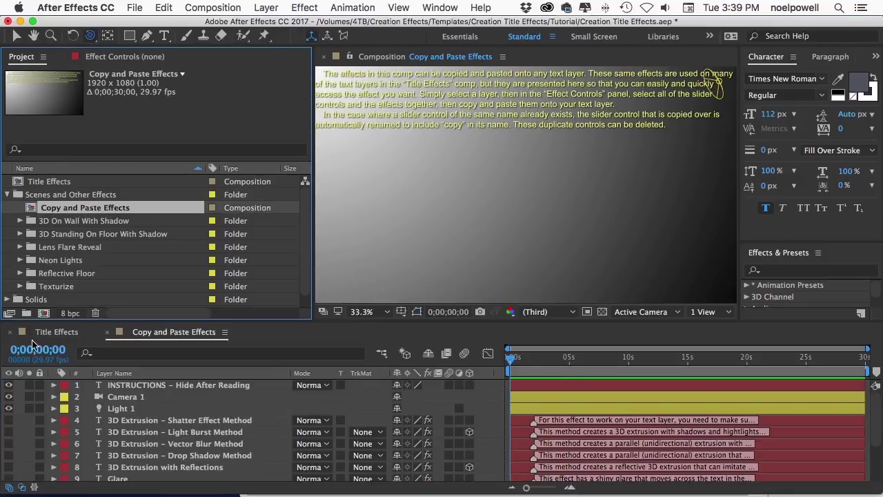
# - Hide INSTRUCTIONS, review the Vector Blur, Drop Shadow and Radial Shadow layers, then select Shatter Effect Method
pyautogui.click(9, 385)
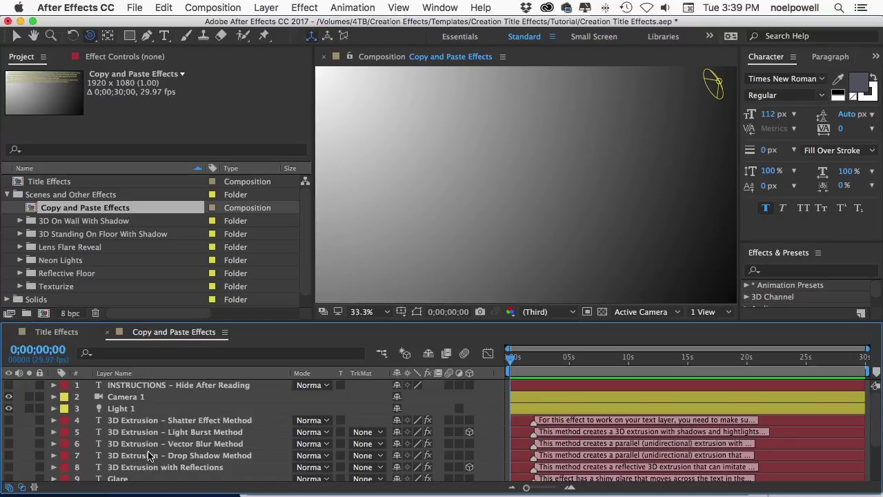
pyautogui.scroll(-4, 156, 453)
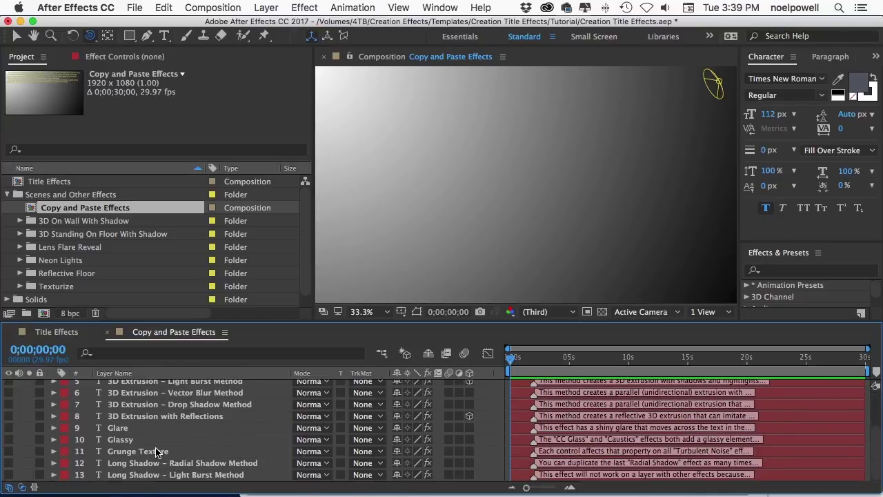
pyautogui.click(157, 392)
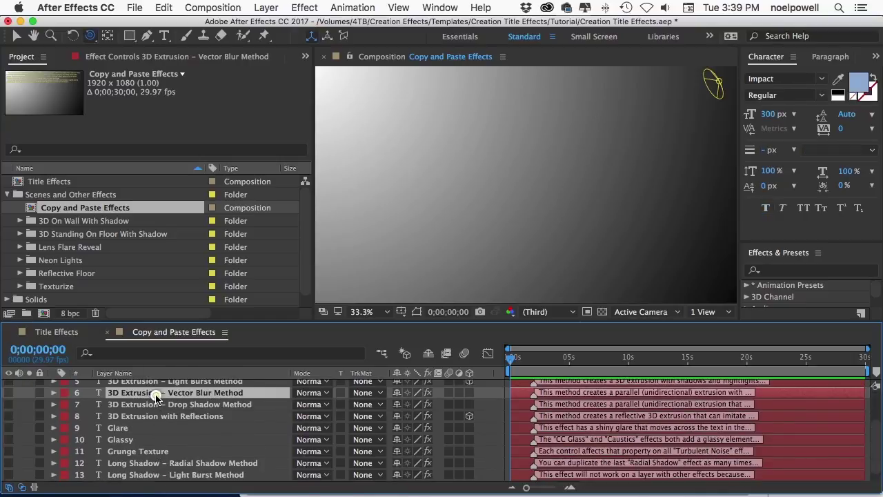
pyautogui.click(158, 408)
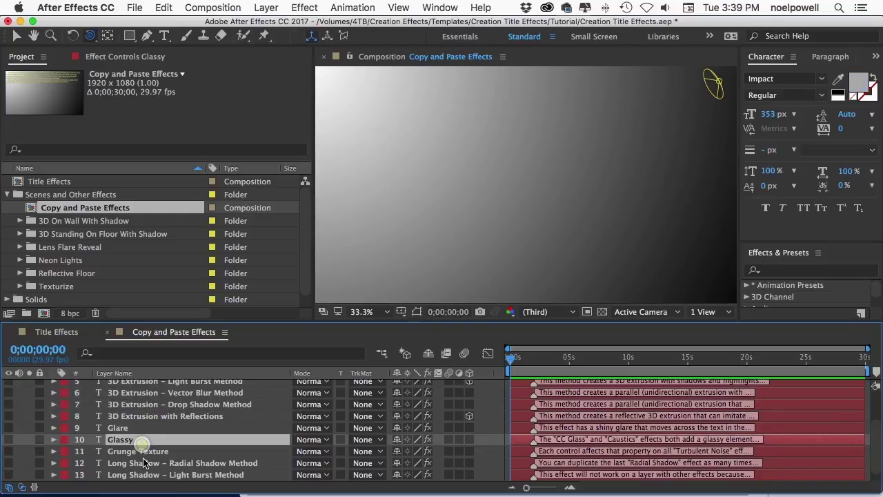
pyautogui.click(145, 463)
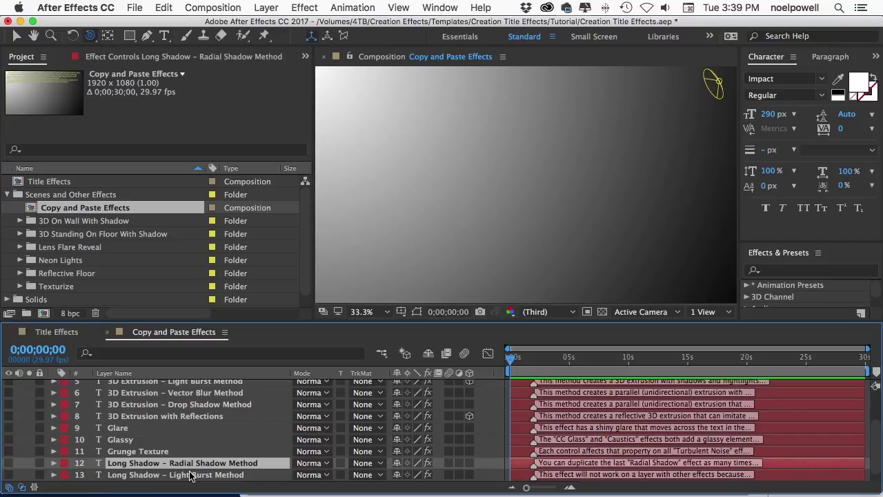
pyautogui.scroll(3, 185, 436)
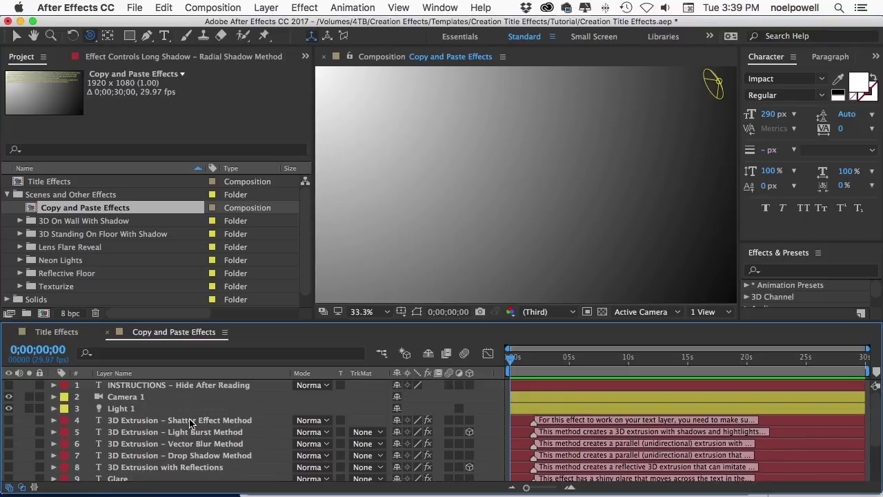
pyautogui.click(192, 421)
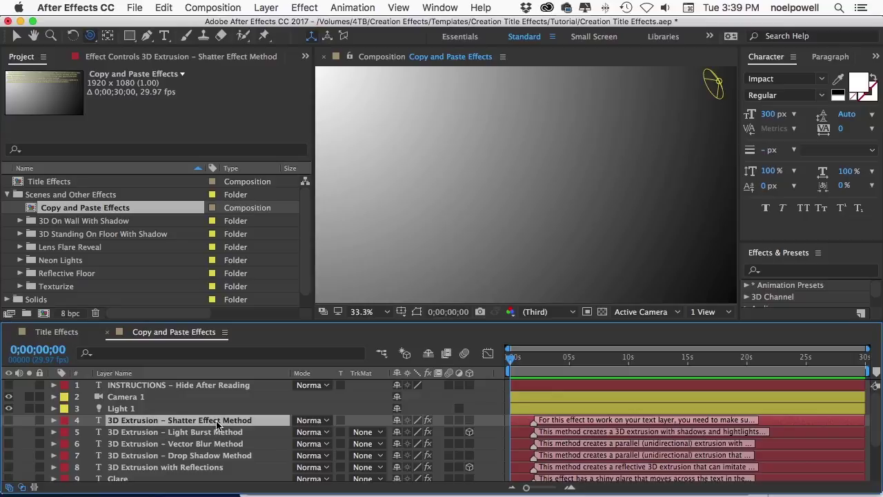
pyautogui.click(125, 56)
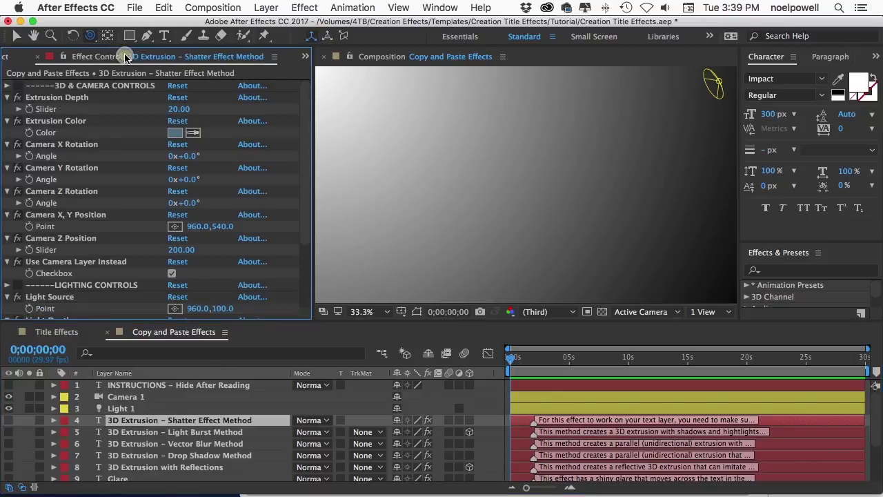
pyautogui.scroll(-5, 293, 230)
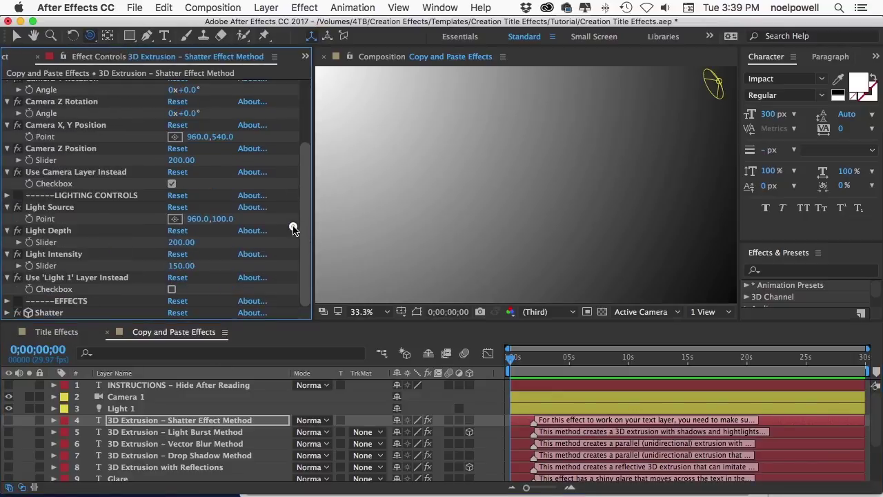
pyautogui.click(71, 310)
pyautogui.press('super+a')
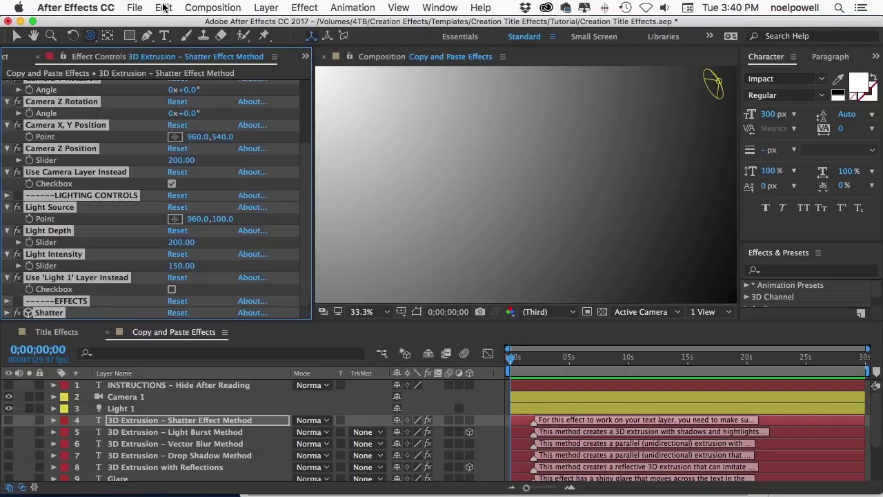
pyautogui.click(164, 7)
pyautogui.click(176, 86)
pyautogui.click(67, 278)
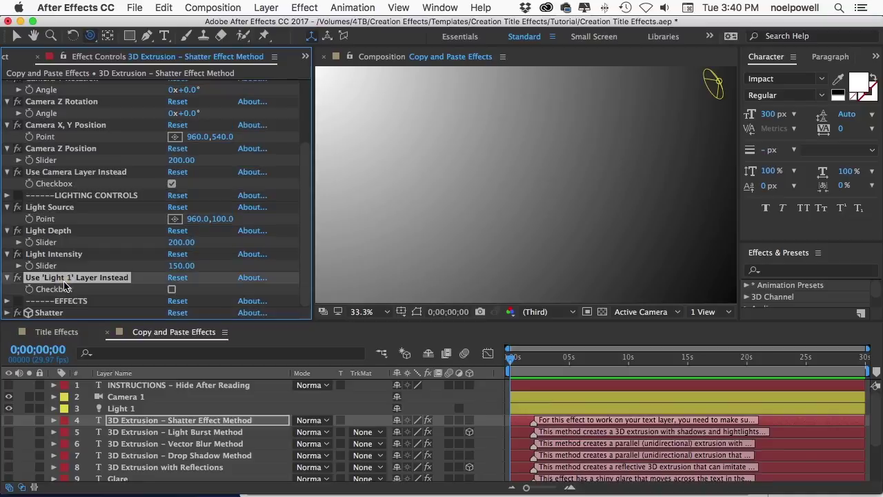
pyautogui.click(61, 254)
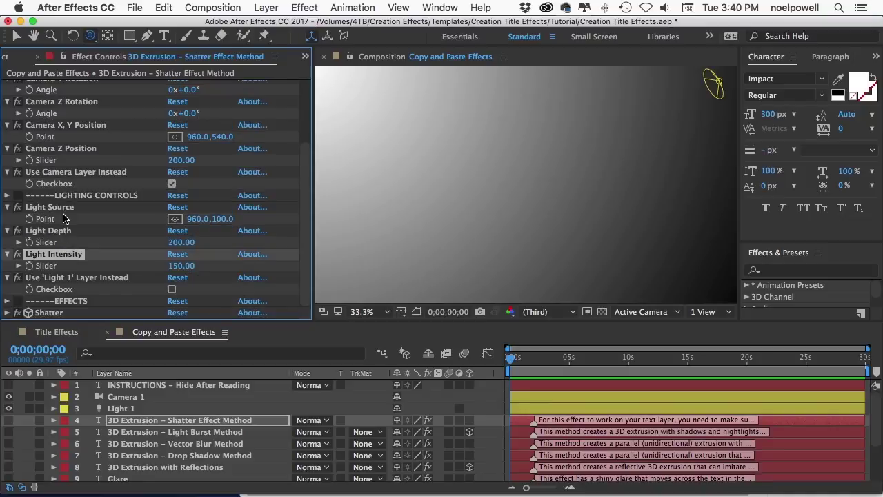
pyautogui.click(64, 208)
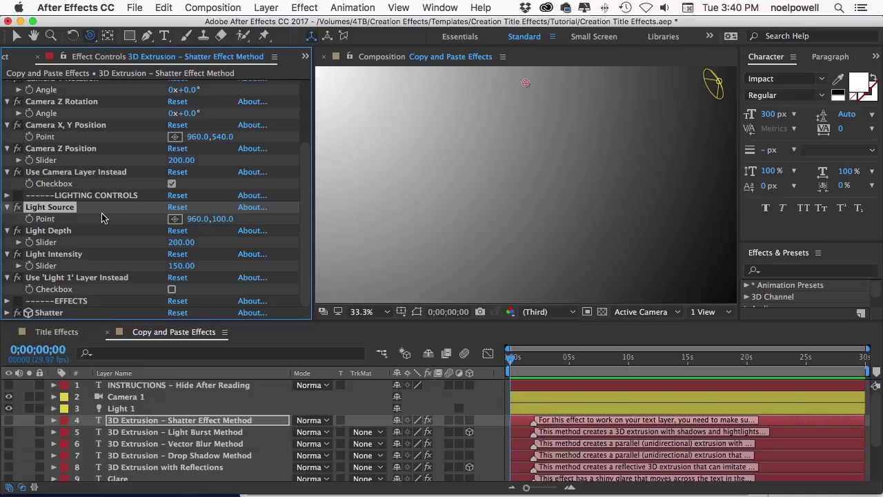
# - Review the Light Burst, Vector Blur and Drop Shadow Method layers' effects, then return to the Project panel
pyautogui.click(191, 423)
pyautogui.click(192, 432)
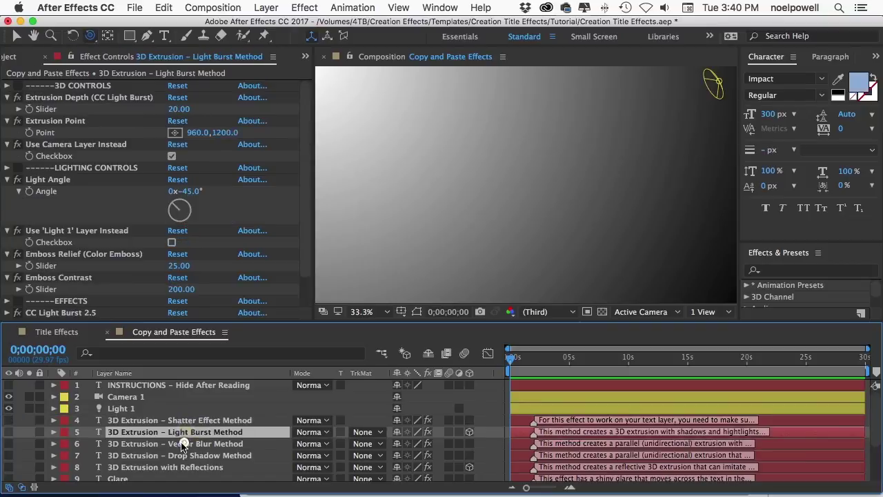
pyautogui.click(177, 444)
pyautogui.click(158, 456)
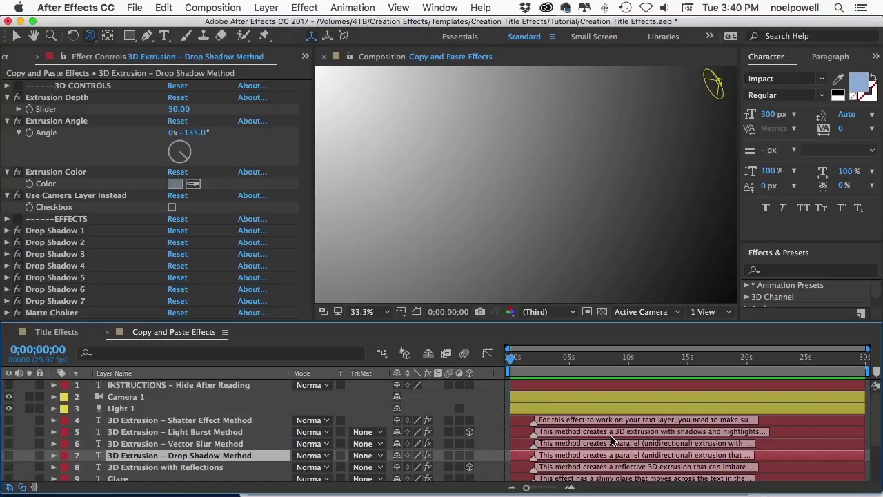
pyautogui.click(5, 56)
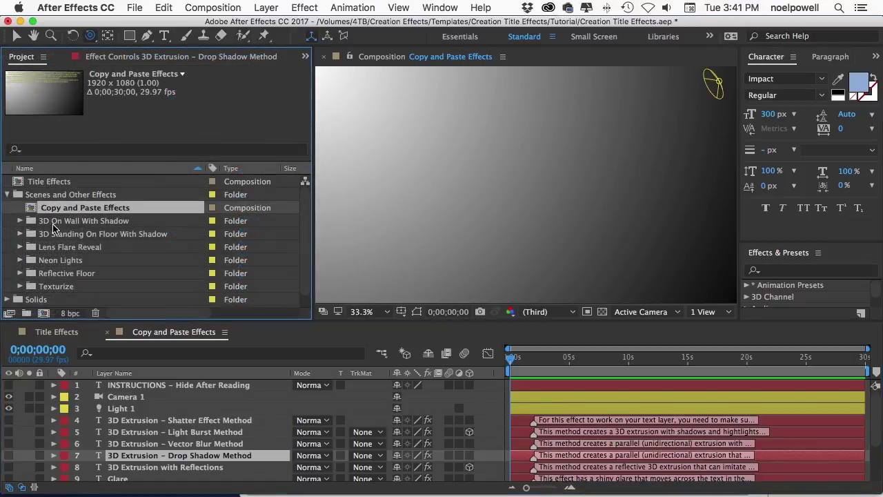
# - Expand 3D Standing On Floor With Shadow and its Precomps folder, and open that comp
pyautogui.click(88, 225)
pyautogui.click(88, 234)
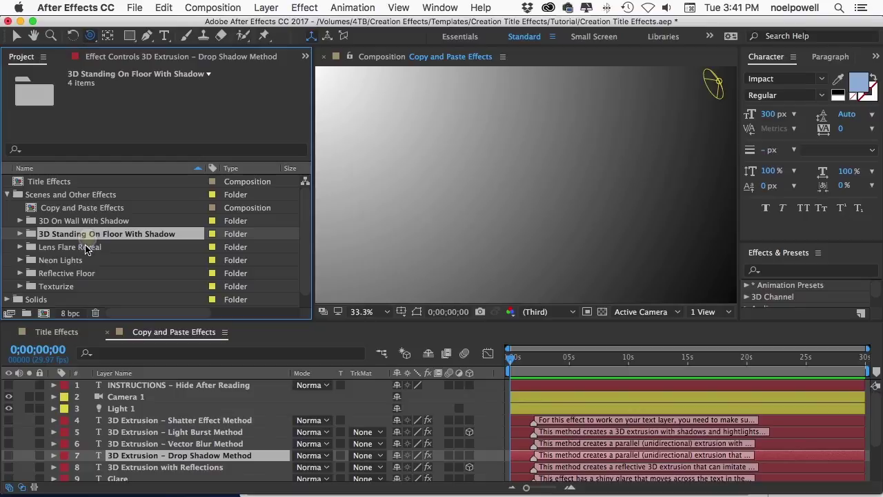
pyautogui.click(86, 247)
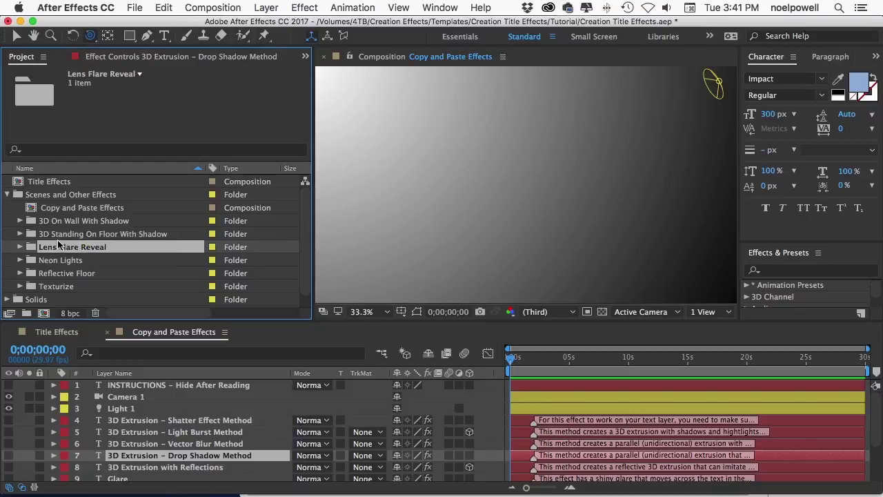
pyautogui.click(20, 234)
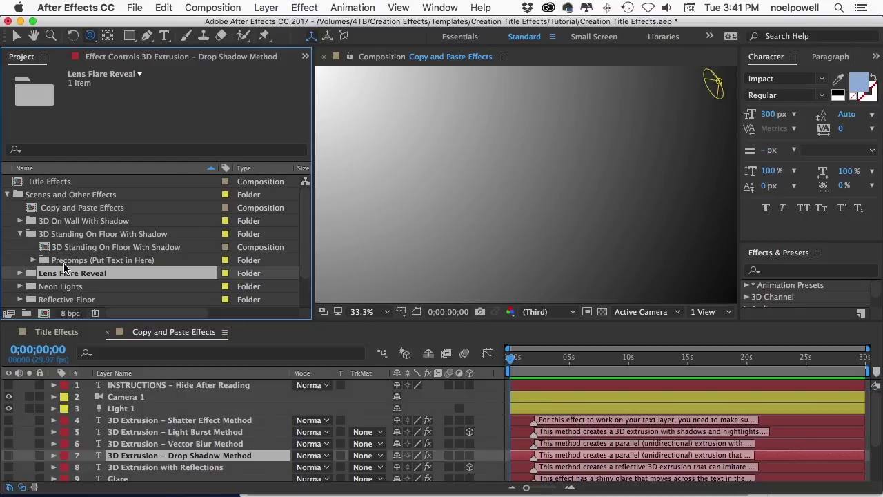
pyautogui.click(66, 263)
pyautogui.click(34, 261)
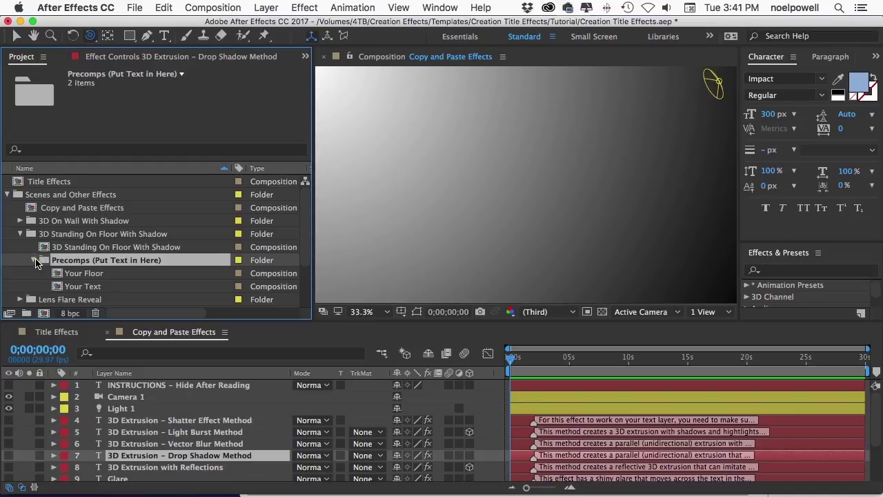
pyautogui.doubleClick(62, 249)
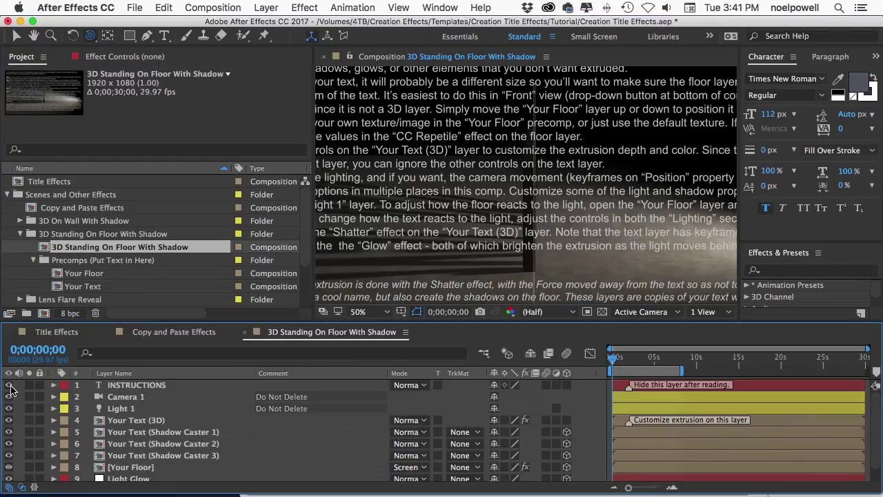
# - Hide INSTRUCTIONS, jump to 4;12, inspect the Your Text and Your Floor precomps, and collapse the folder
pyautogui.click(9, 385)
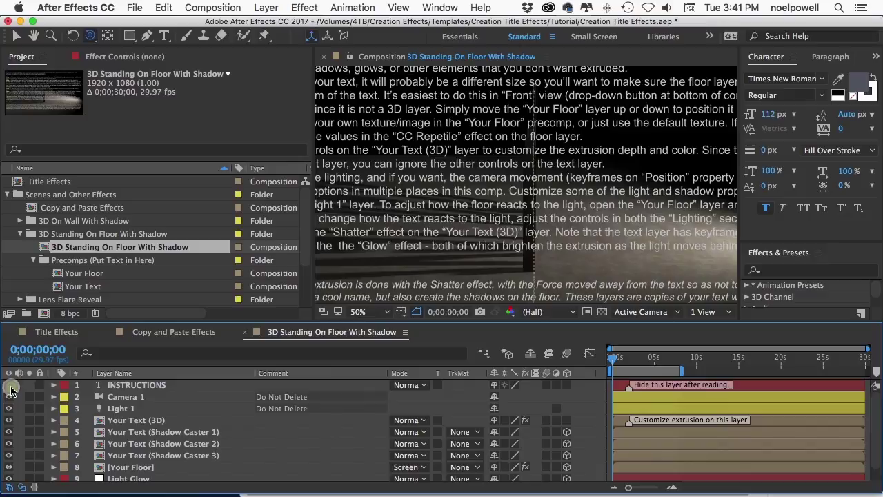
pyautogui.click(629, 357)
pyautogui.click(650, 358)
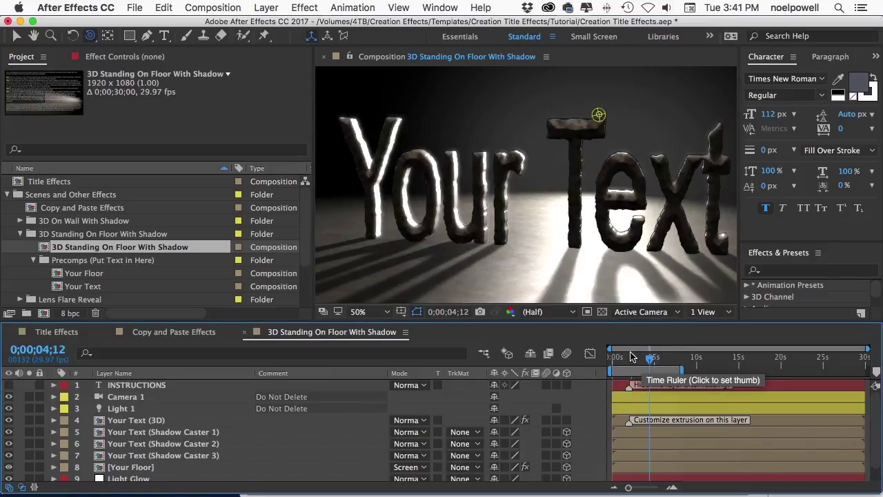
pyautogui.click(83, 287)
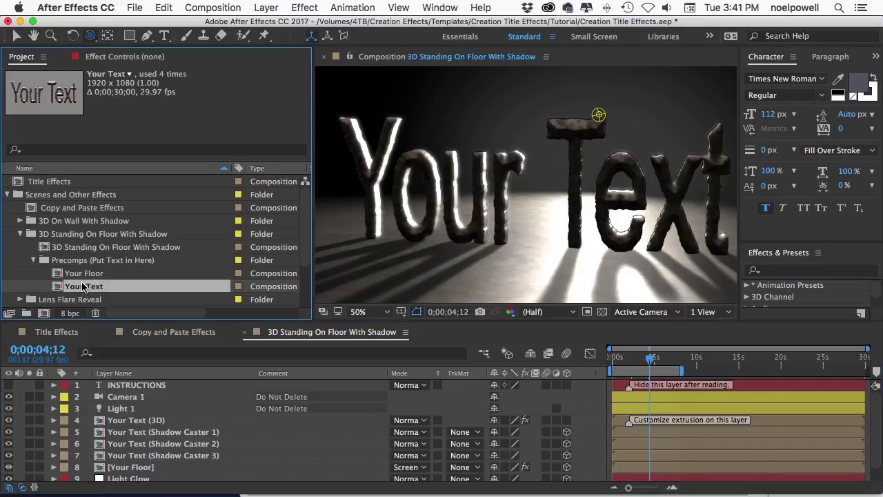
pyautogui.click(79, 273)
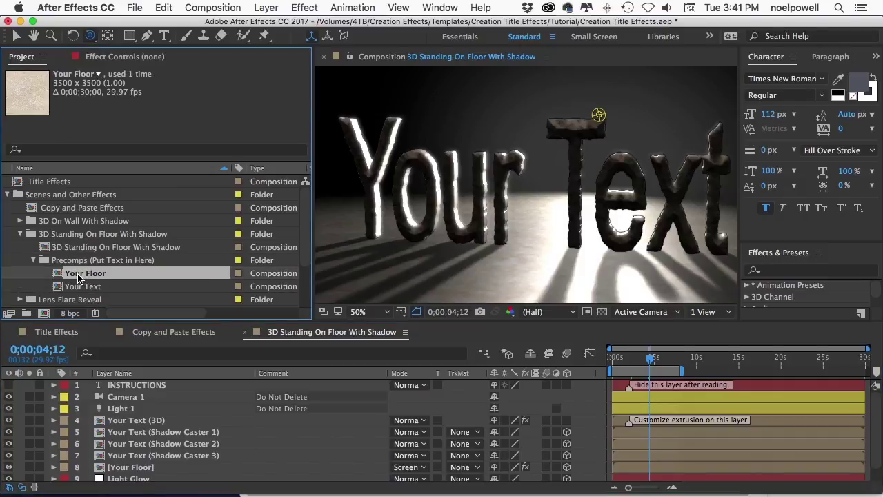
pyautogui.click(20, 234)
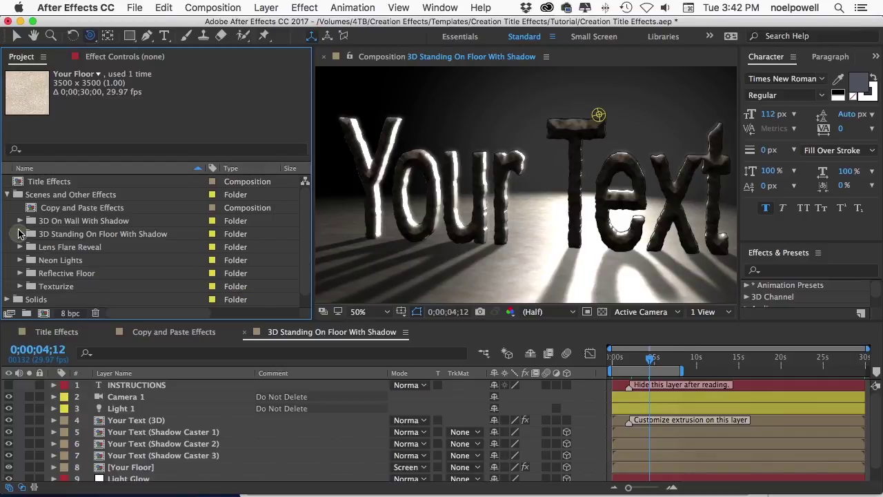
# - Open the Texturize comp and view the Your Text layer's Texturize effect settings
pyautogui.click(52, 287)
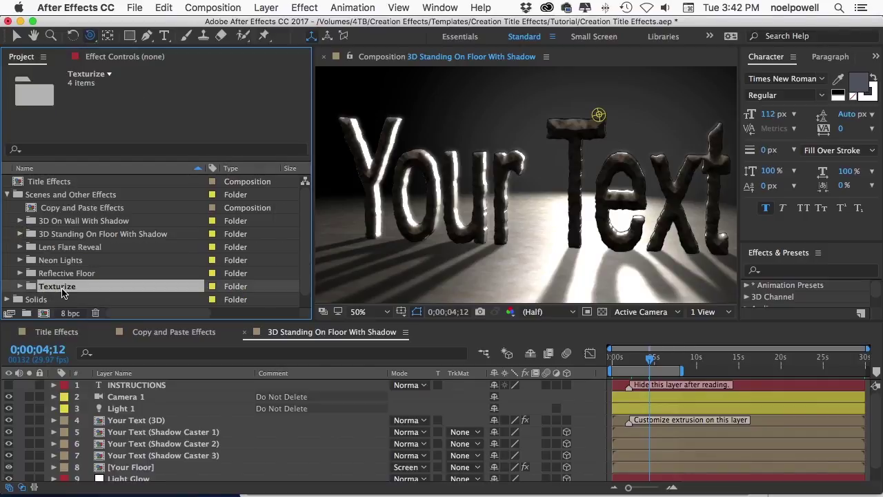
pyautogui.click(20, 287)
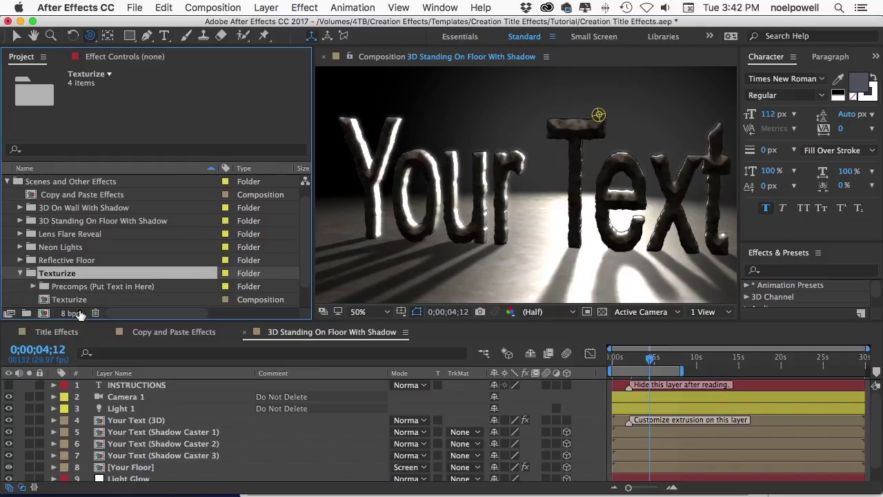
pyautogui.doubleClick(69, 299)
pyautogui.click(127, 422)
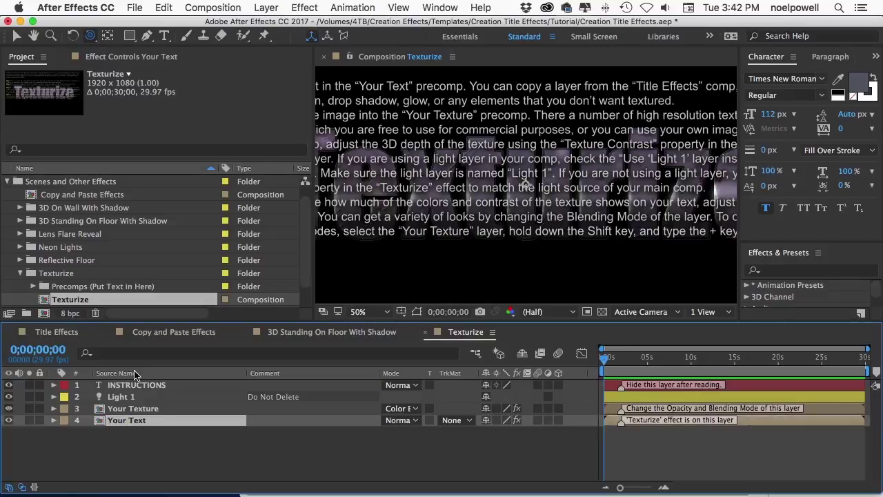
pyautogui.click(127, 60)
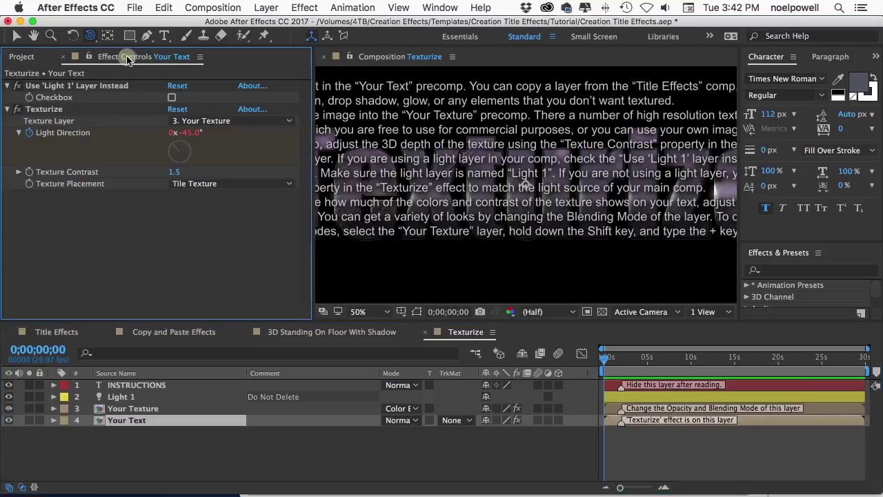
pyautogui.click(38, 111)
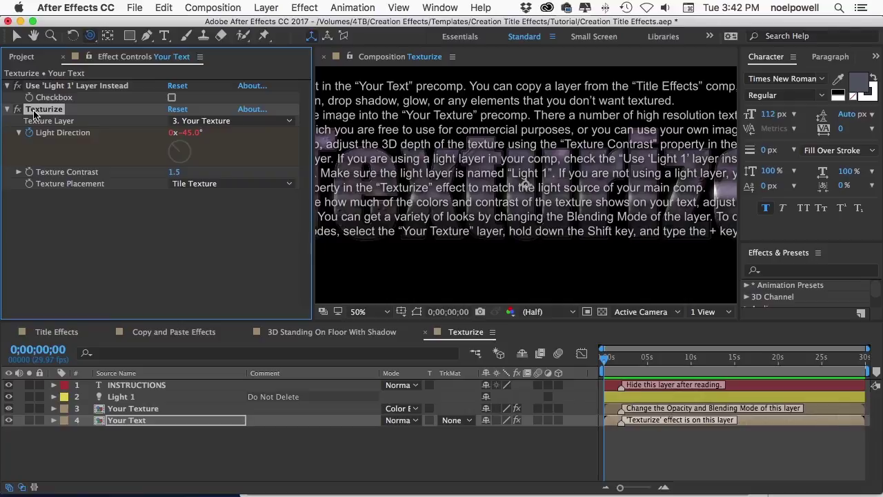
pyautogui.click(31, 58)
# - Peek at the marble Your Texture comp, return to Texturize, and hide its INSTRUCTIONS layer
pyautogui.click(57, 273)
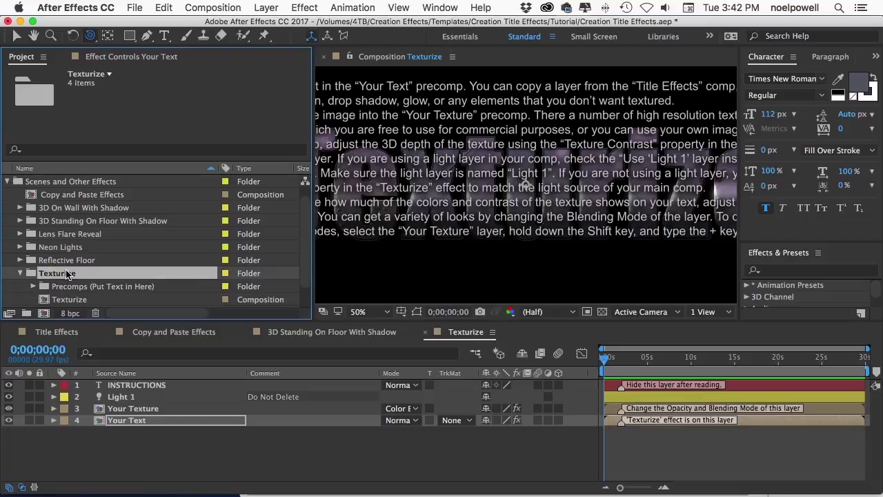
pyautogui.scroll(-2, 67, 274)
pyautogui.click(34, 261)
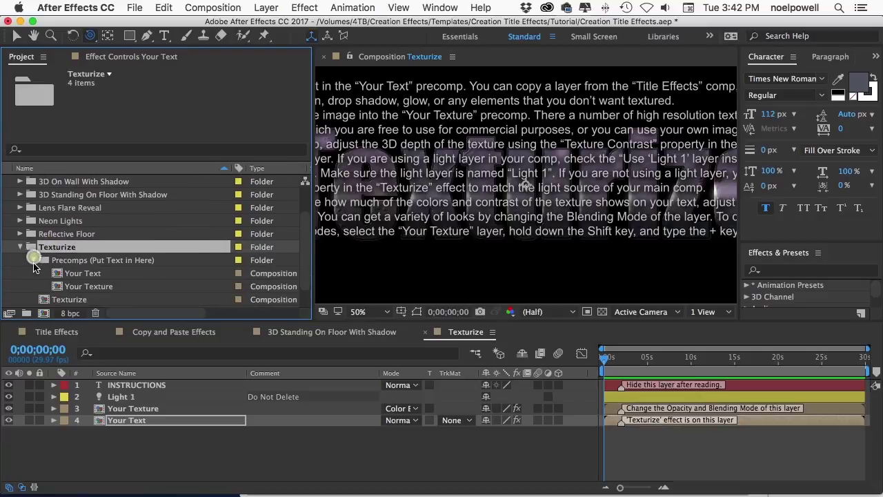
pyautogui.click(73, 277)
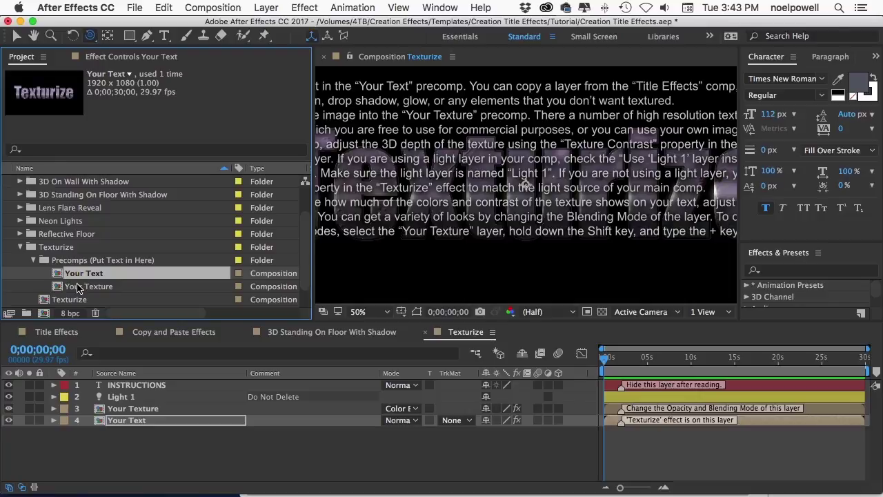
pyautogui.doubleClick(93, 288)
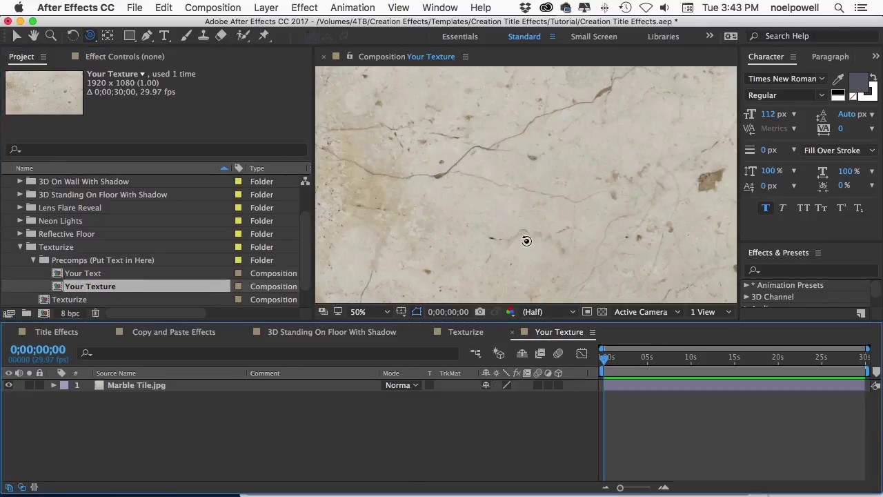
pyautogui.doubleClick(71, 299)
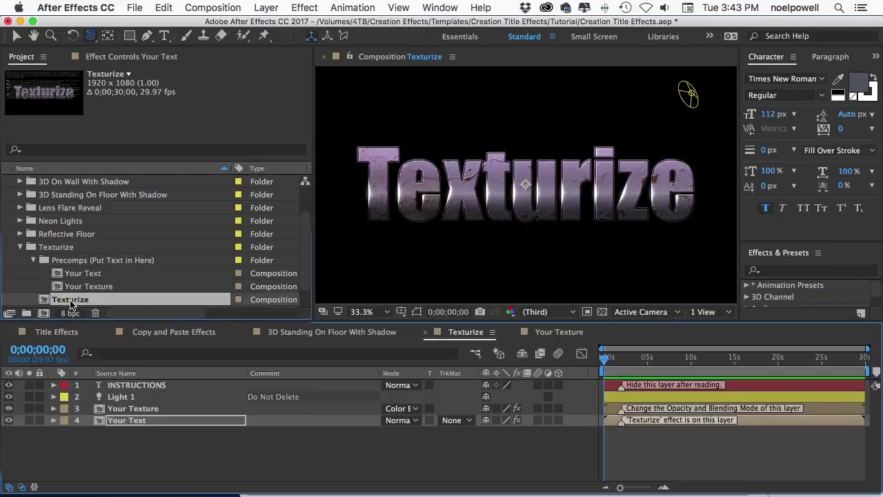
pyautogui.click(8, 385)
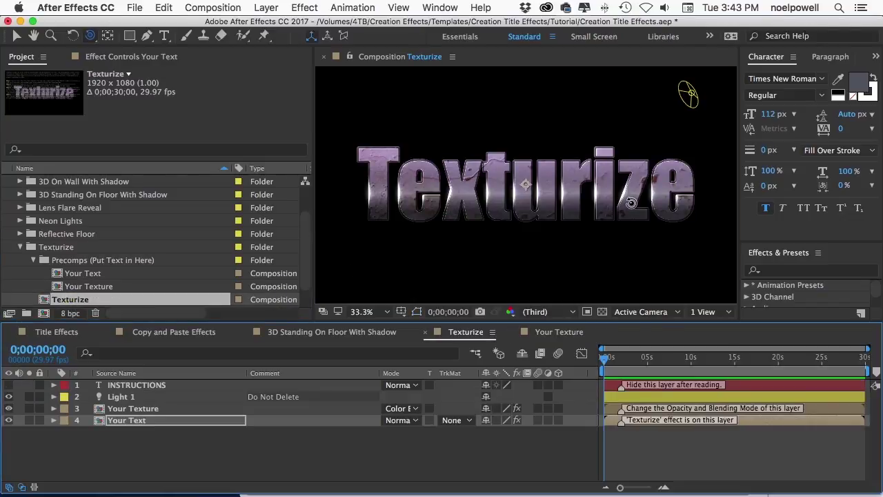
# - Set Your Text's Texturize light direction to 29° and enable 'Use Light 1 Layer Instead'
pyautogui.press('v')
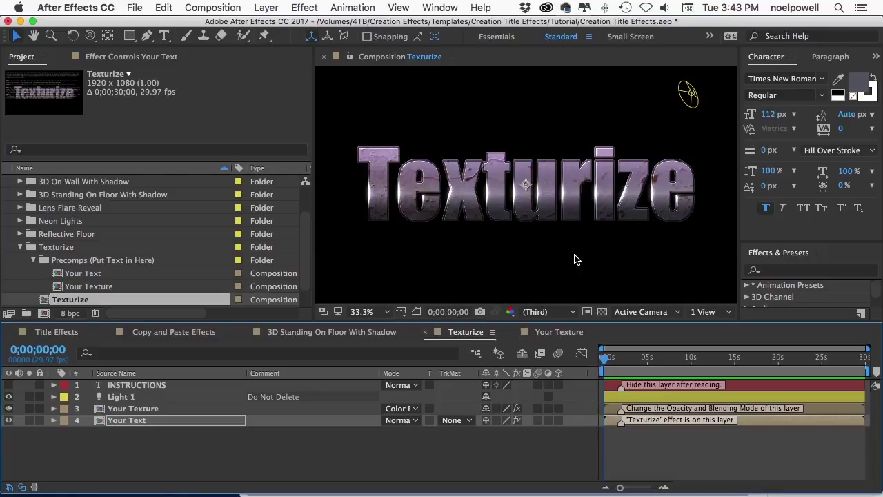
pyautogui.click(141, 420)
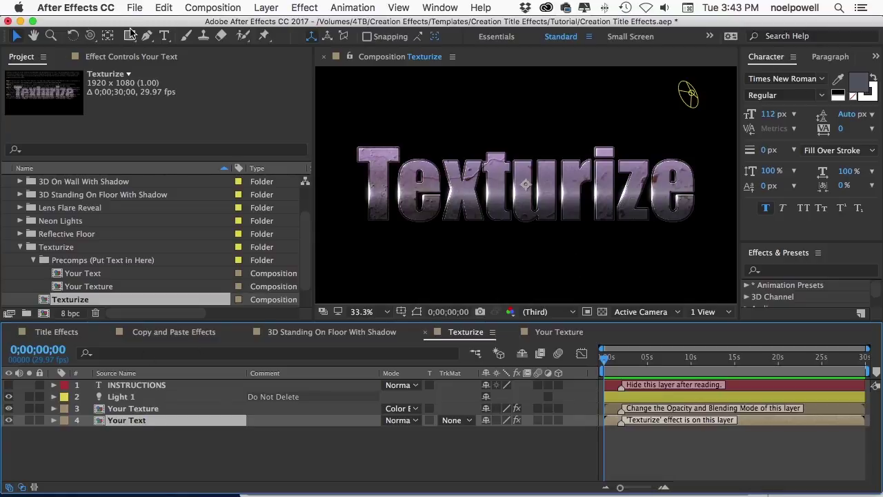
pyautogui.click(126, 58)
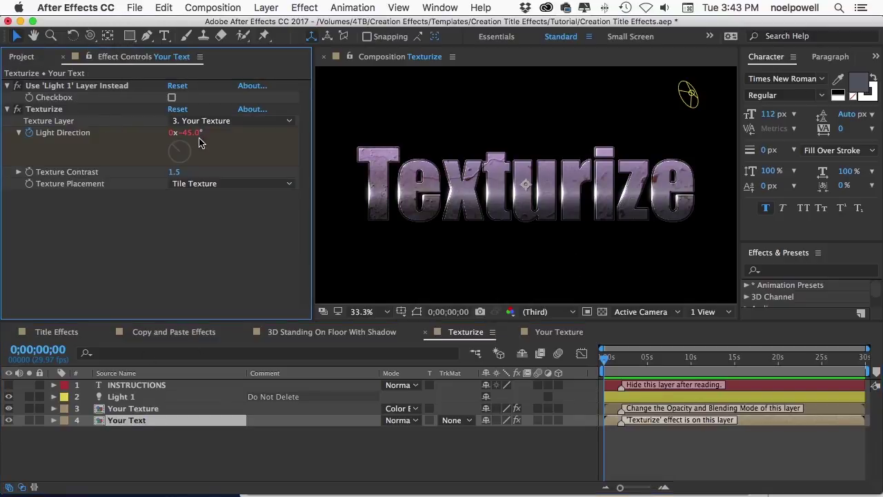
pyautogui.moveTo(190, 132); pyautogui.dragTo(245, 139)
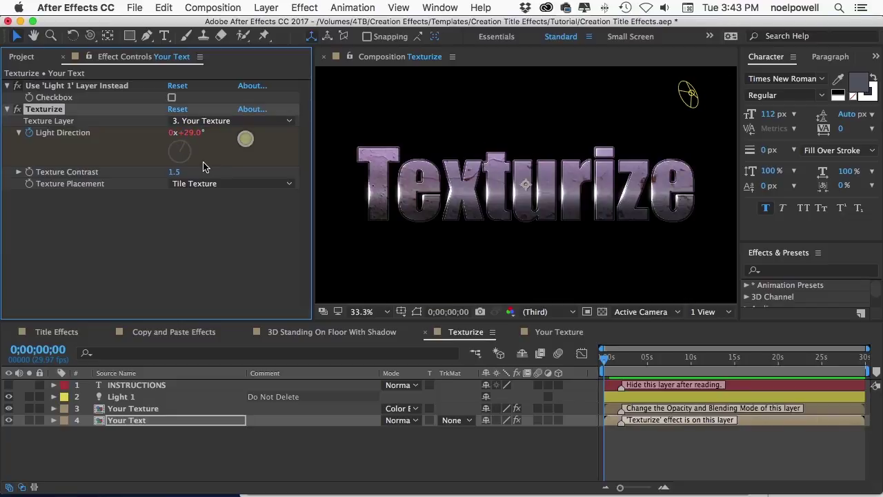
pyautogui.click(103, 87)
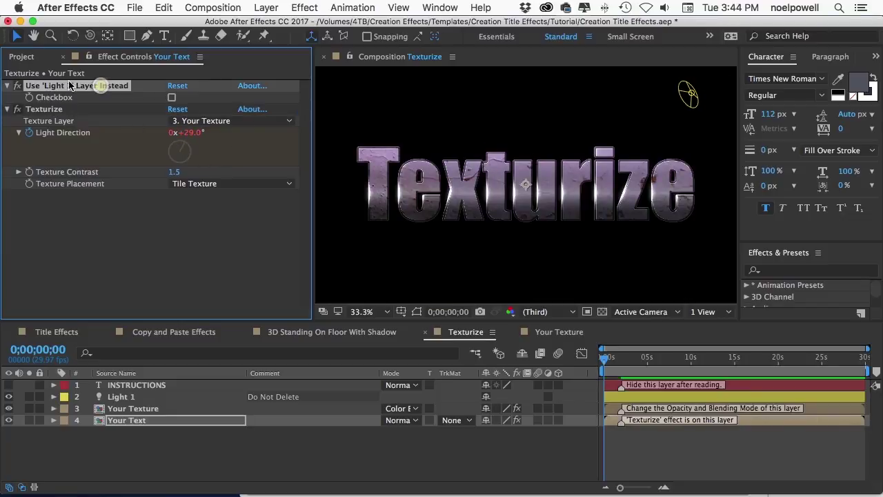
pyautogui.click(172, 98)
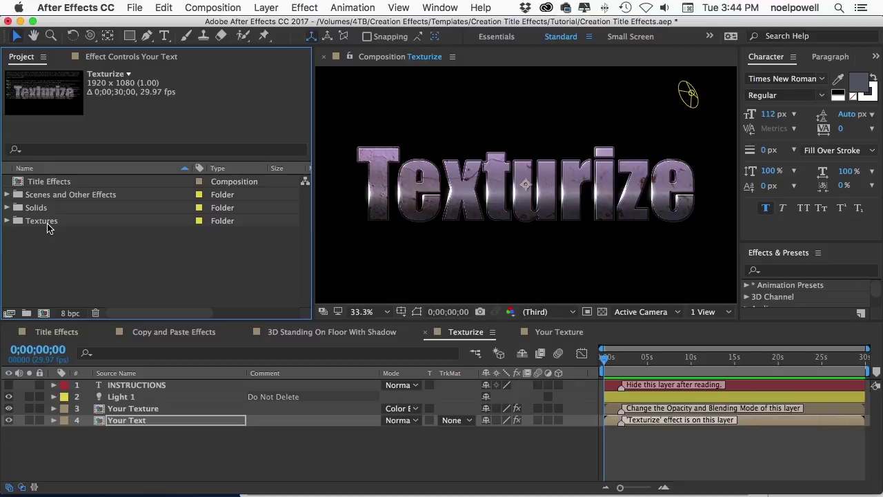
# - Expand the Textures folder in the Project panel and scroll through its texture JPEGs
pyautogui.click(47, 224)
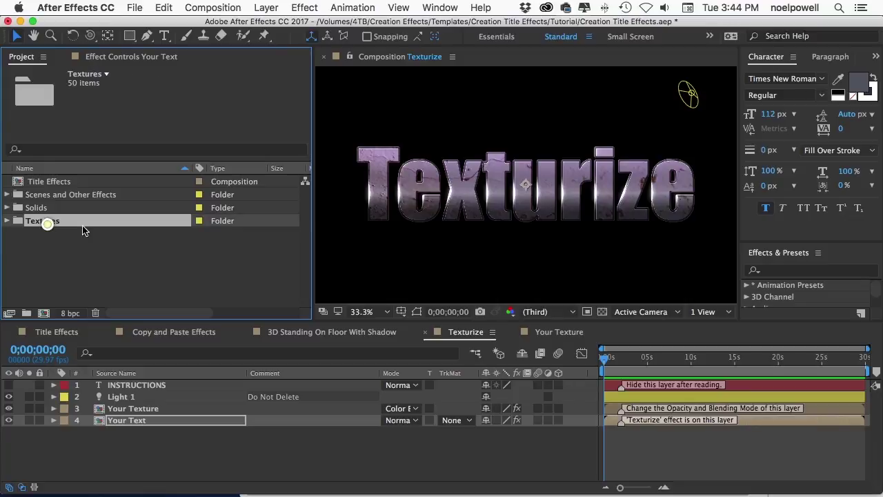
pyautogui.click(8, 221)
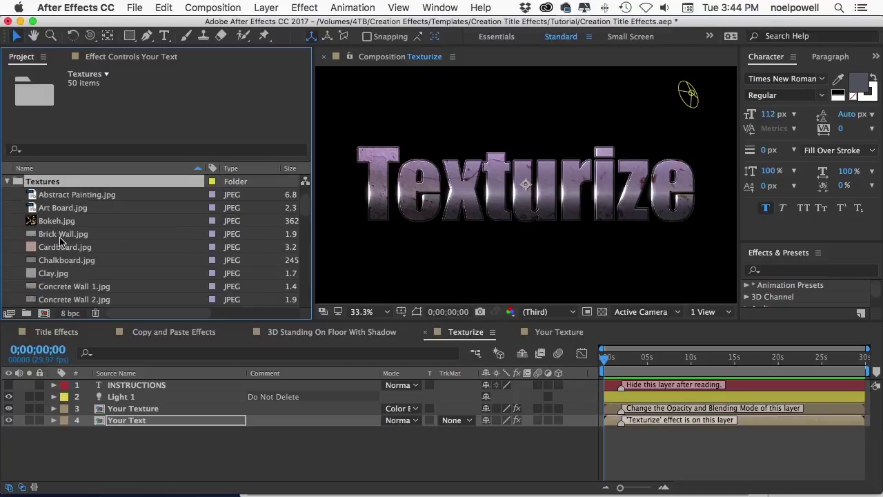
pyautogui.scroll(-5, 60, 239)
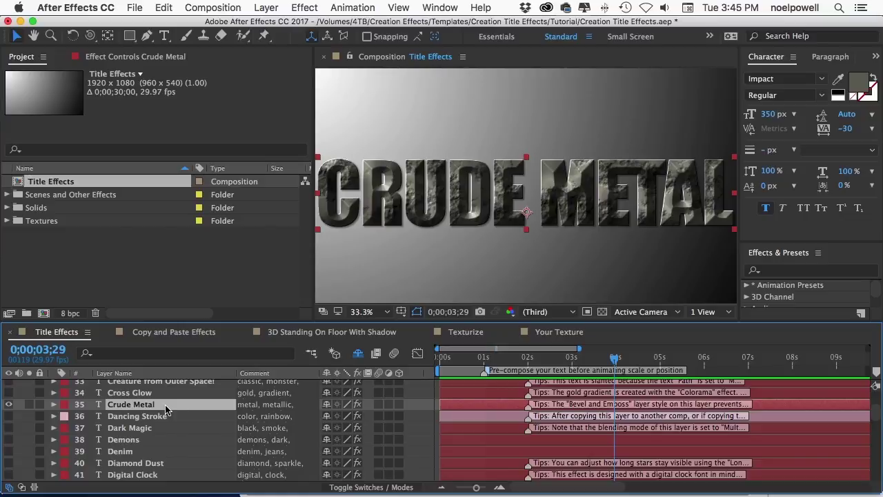
# - Add a second spot light named 'Light 1' (100% intensity, 90° cone) above the existing light
pyautogui.scroll(10, 166, 410)
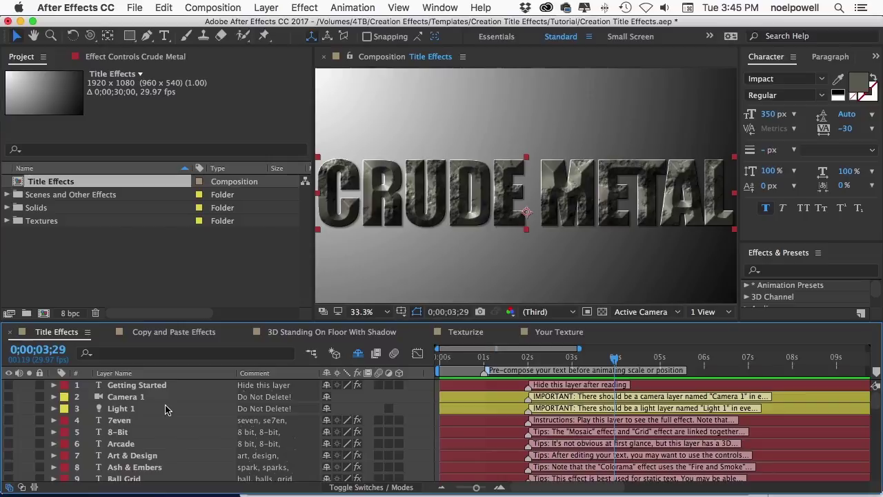
pyautogui.click(111, 411)
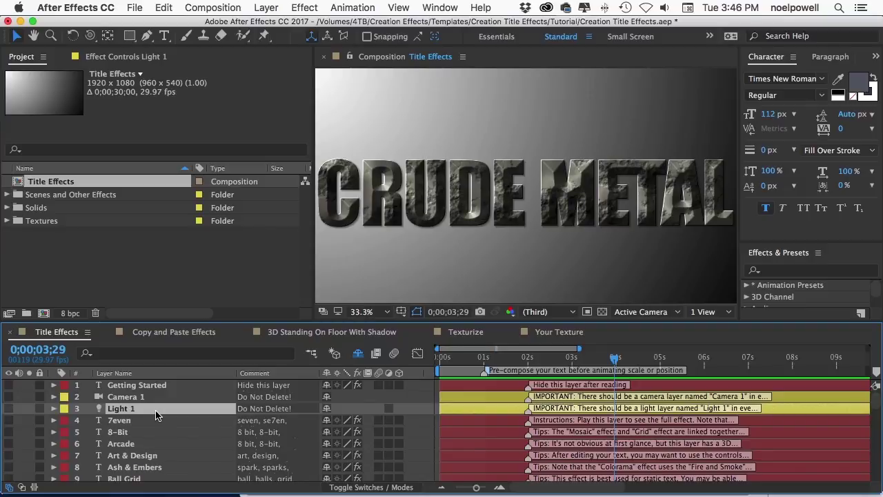
pyautogui.click(270, 7)
pyautogui.moveTo(376, 24)
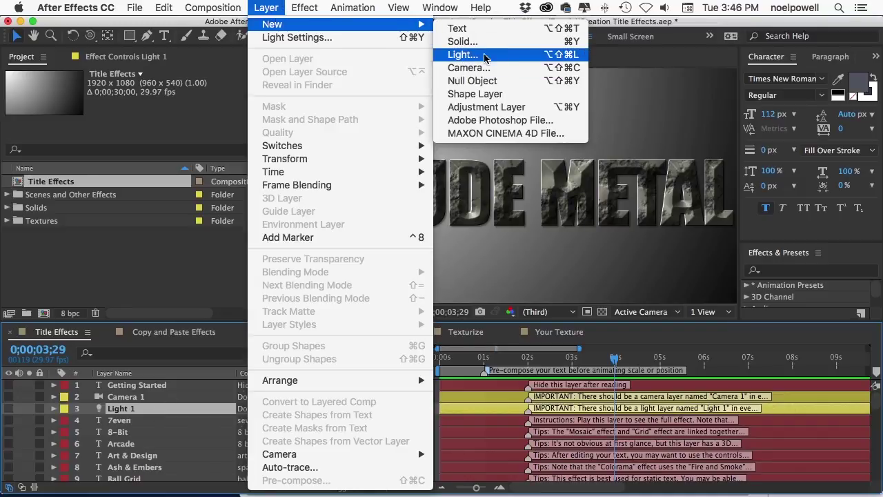
pyautogui.click(475, 54)
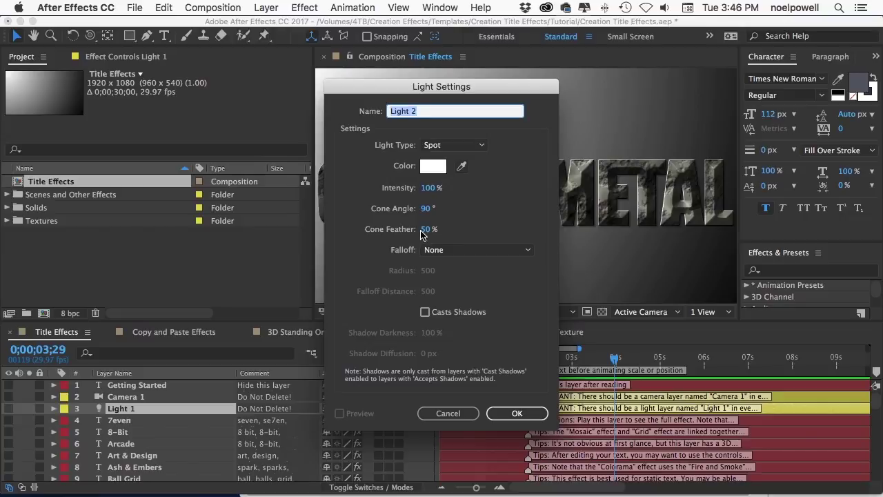
pyautogui.write('Light 1`')
pyautogui.press('BackSpace')
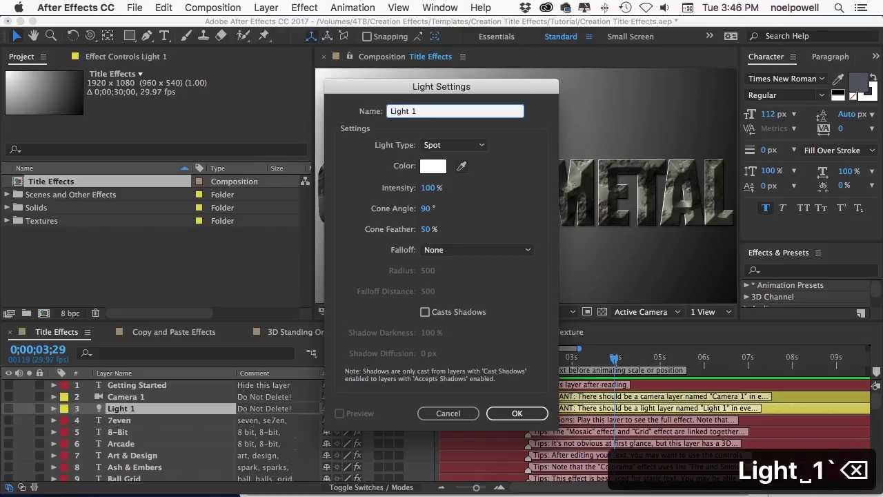
pyautogui.press('Return')
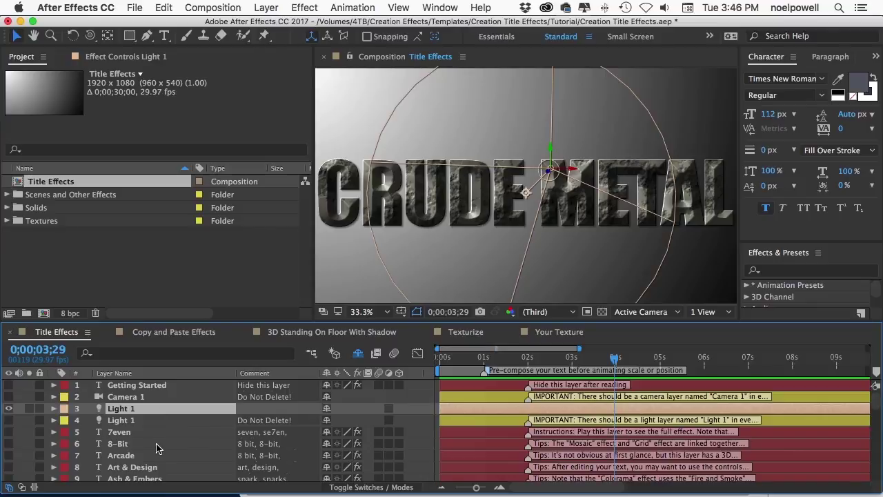
pyautogui.scroll(-10, 157, 447)
pyautogui.scroll(-2, 158, 448)
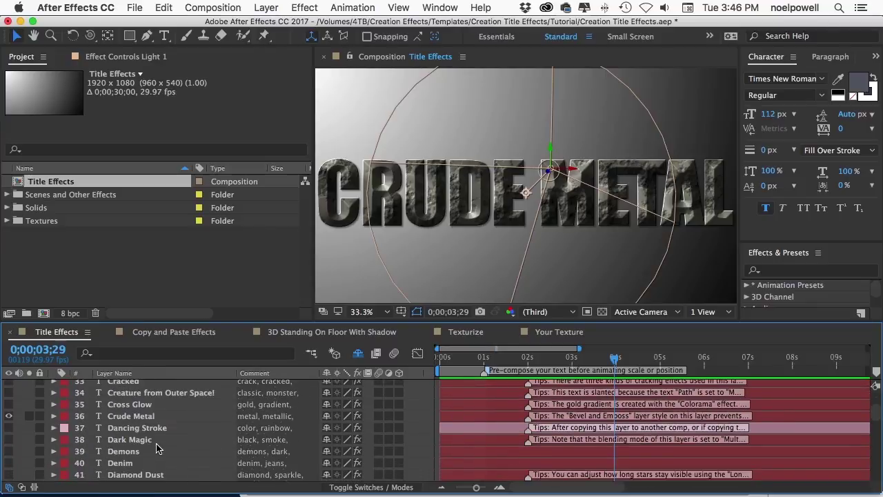
# - Reveal the Crude Metal layer's expression errors and disable its failing Fill Color expression
pyautogui.click(146, 417)
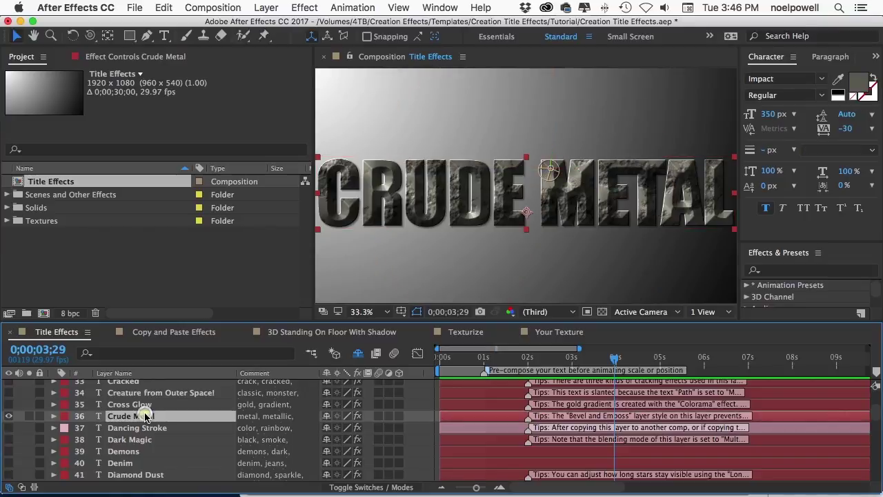
pyautogui.rightClick(183, 418)
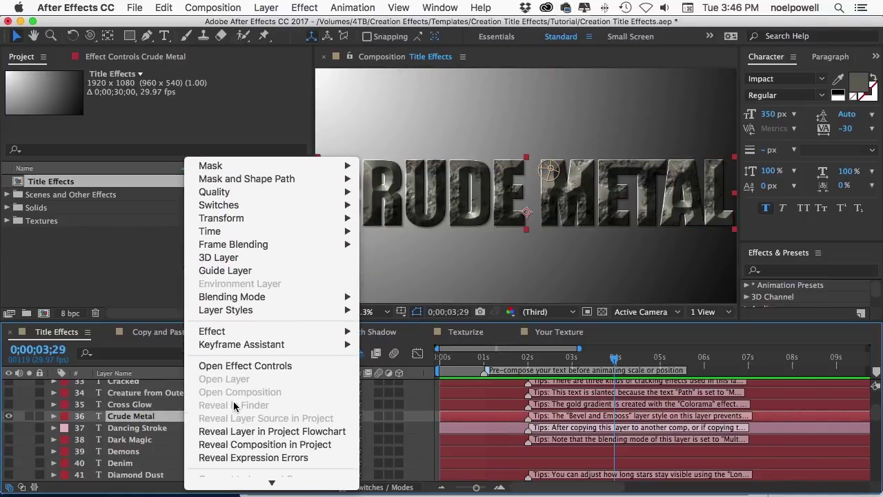
pyautogui.click(238, 482)
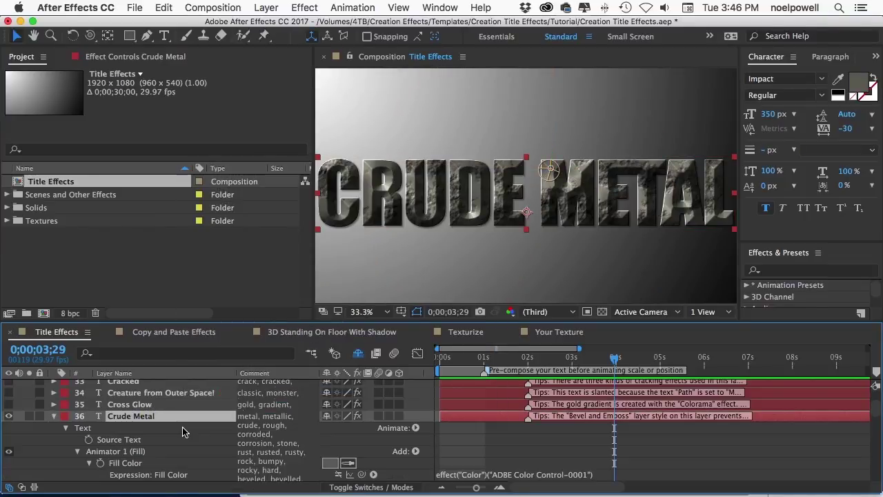
pyautogui.click(337, 475)
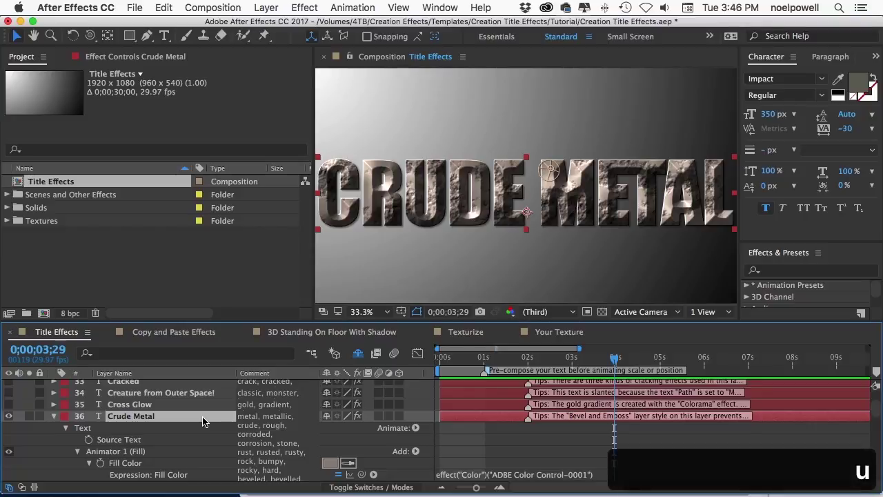
pyautogui.press('u')
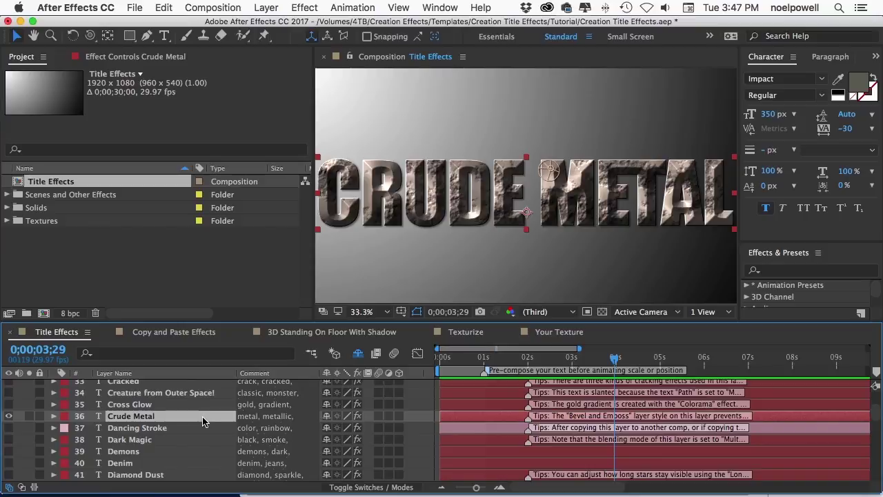
pyautogui.scroll(10, 202, 421)
pyautogui.click(128, 396)
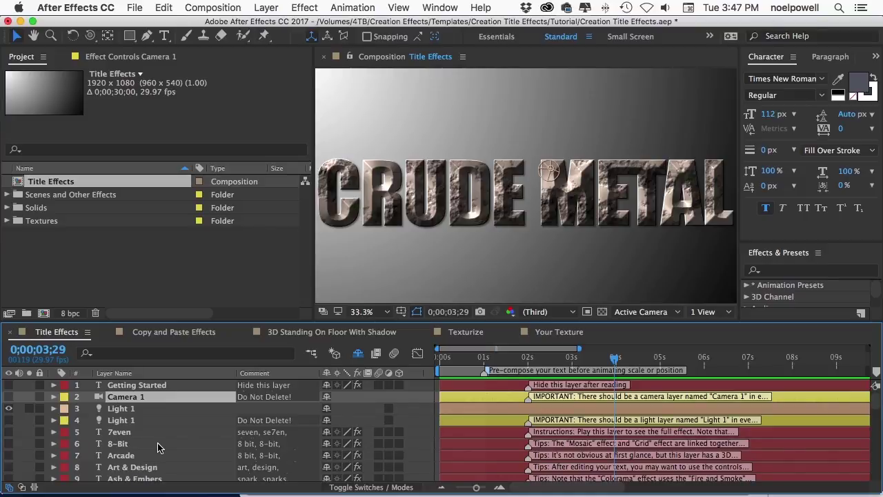
pyautogui.scroll(-5, 270, 463)
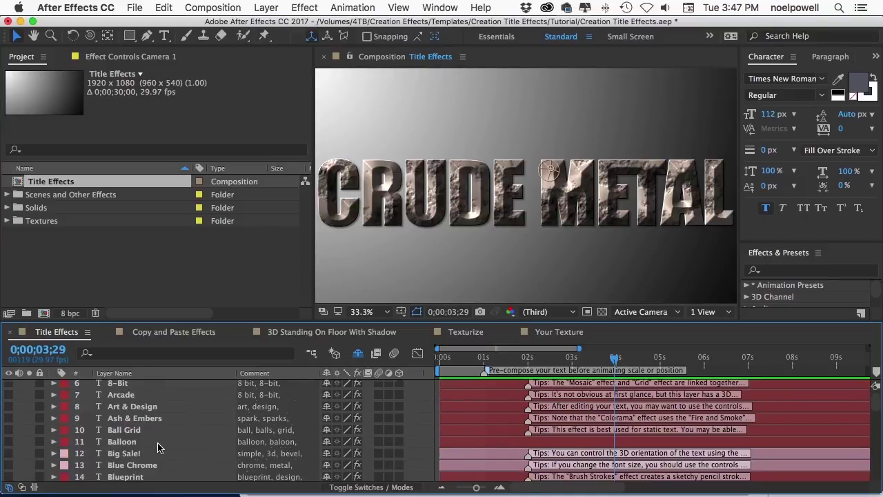
pyautogui.click(466, 453)
pyautogui.click(467, 465)
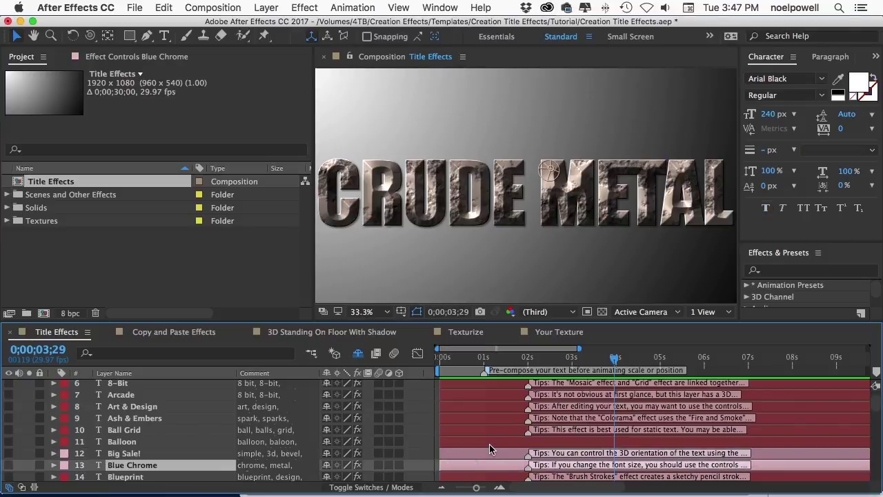
pyautogui.moveTo(504, 356); pyautogui.dragTo(602, 364)
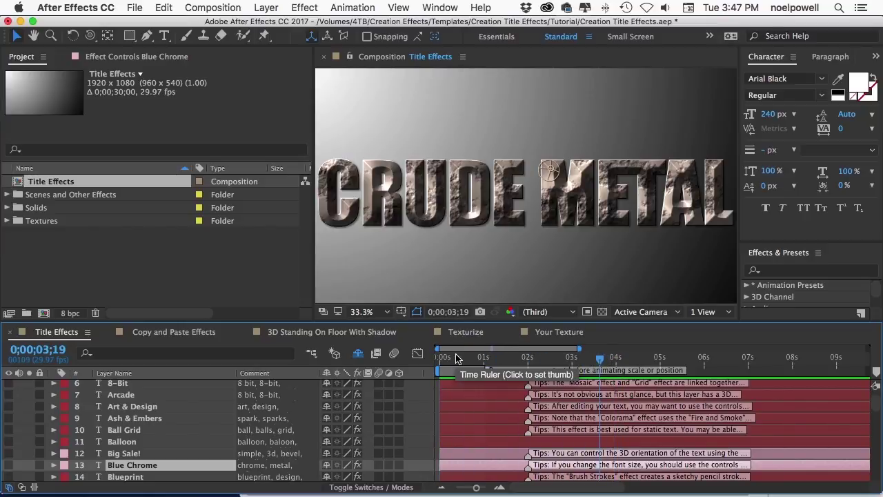